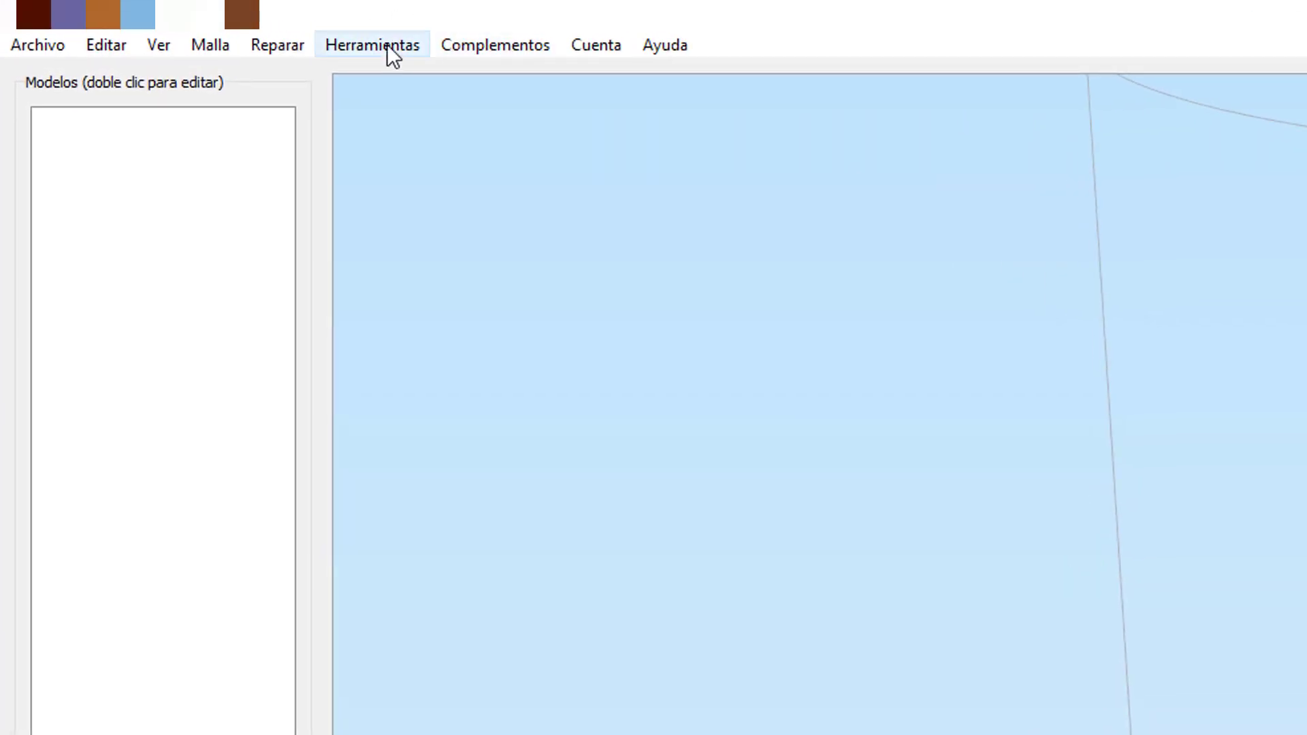
# Step: Open Opciones generales from the Herramientas menu to show the program preferences
pyautogui.click(387, 43)
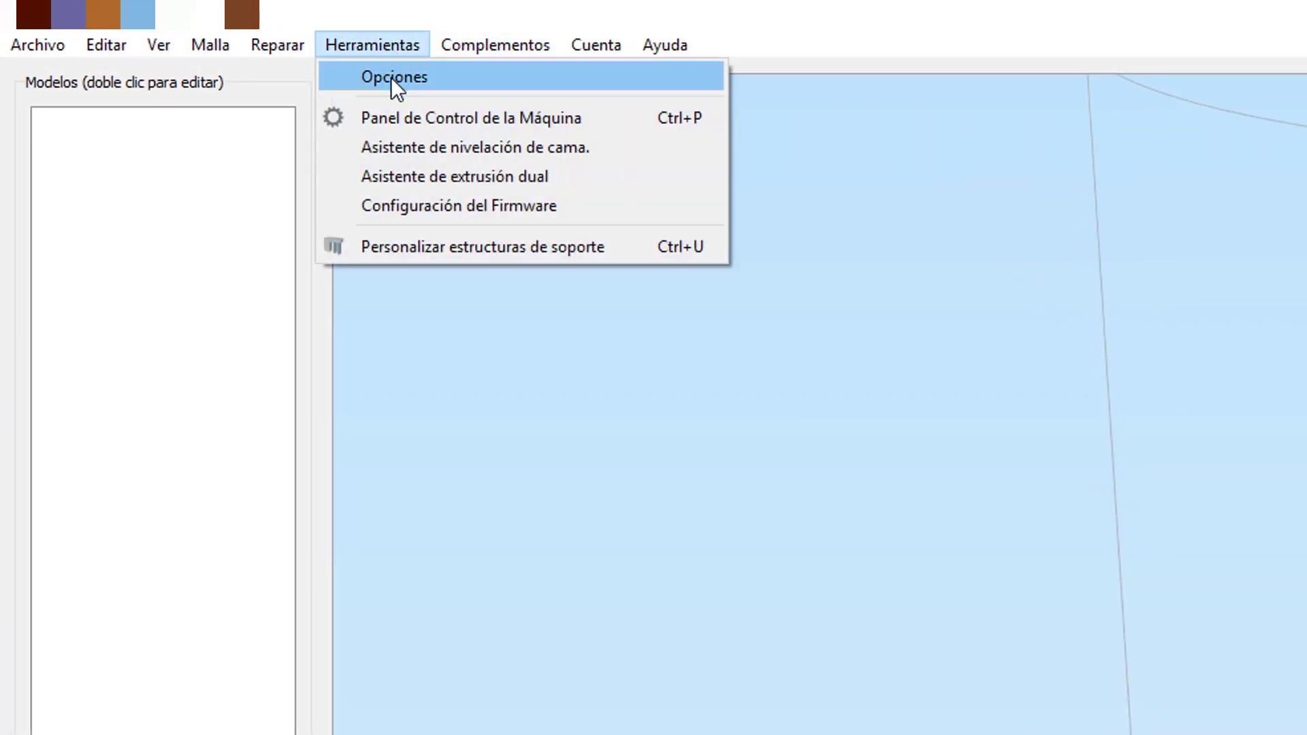
pyautogui.click(391, 78)
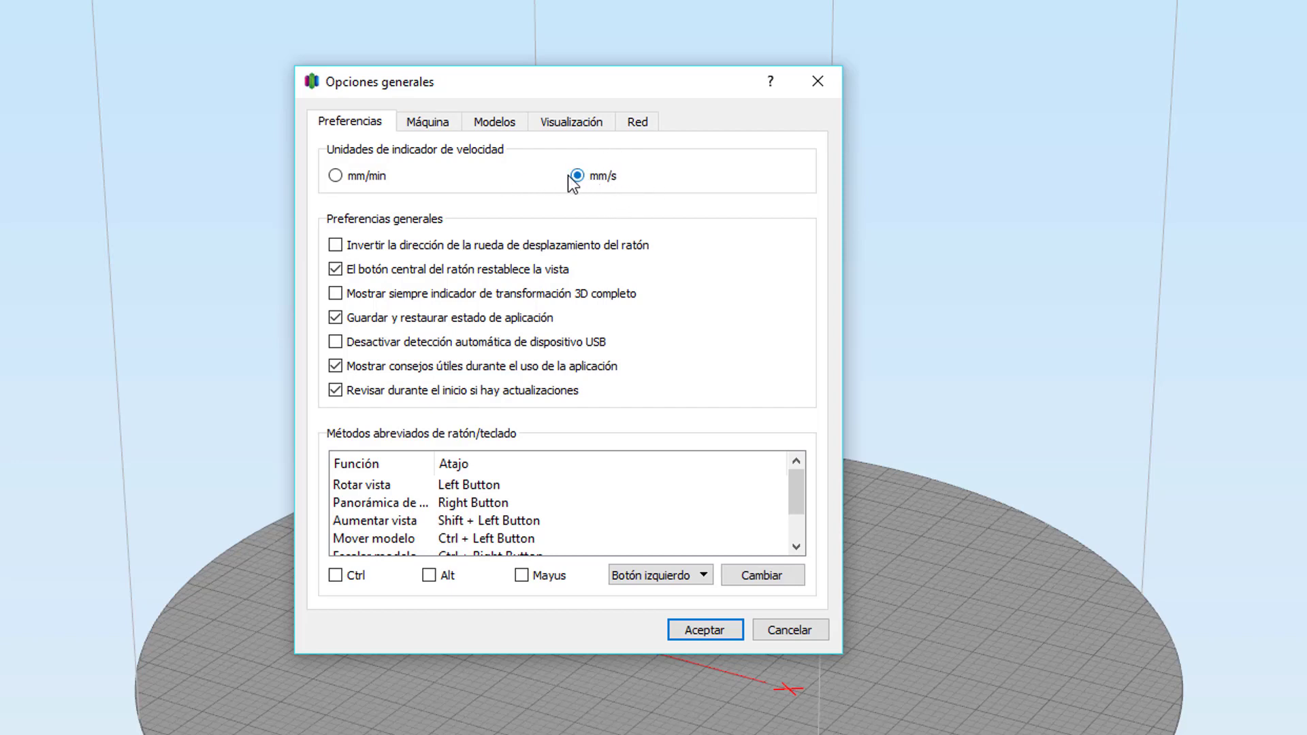
# Step: Show the Máquina settings and keep Robot delta as the machine type
pyautogui.click(428, 123)
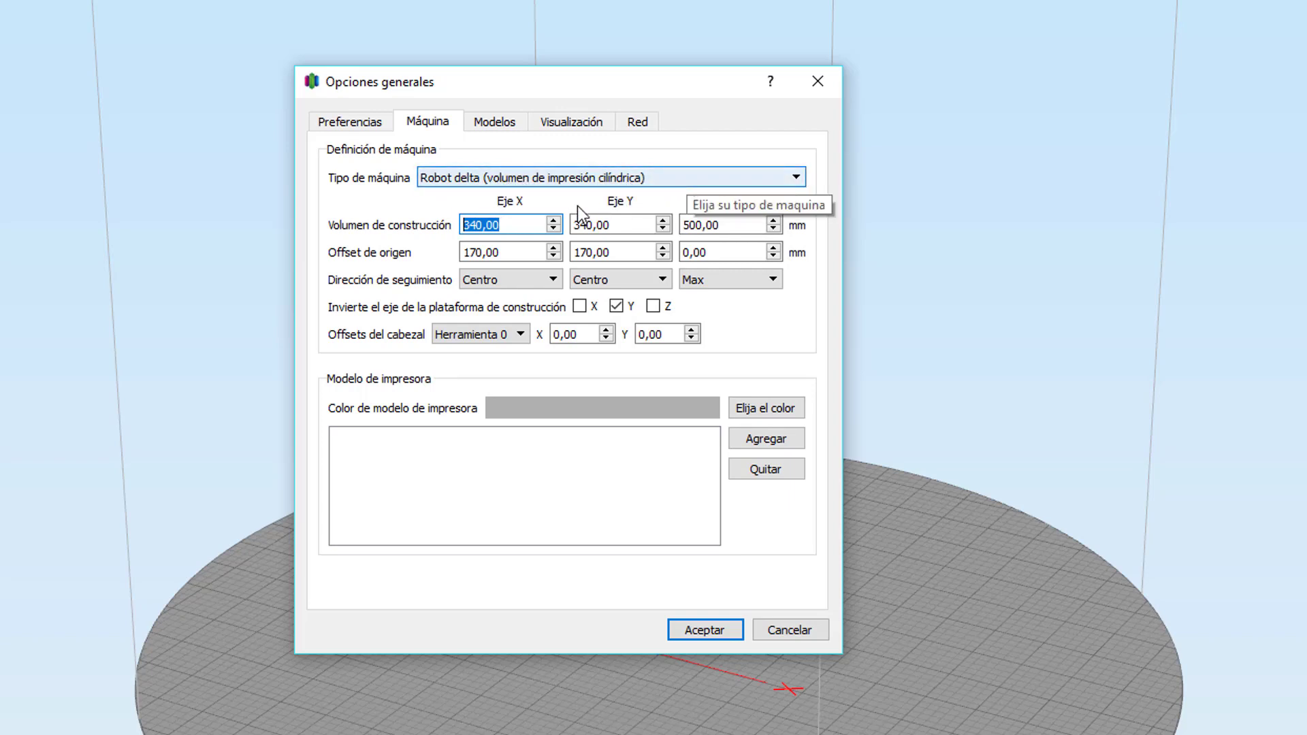
pyautogui.click(753, 174)
pyautogui.click(476, 209)
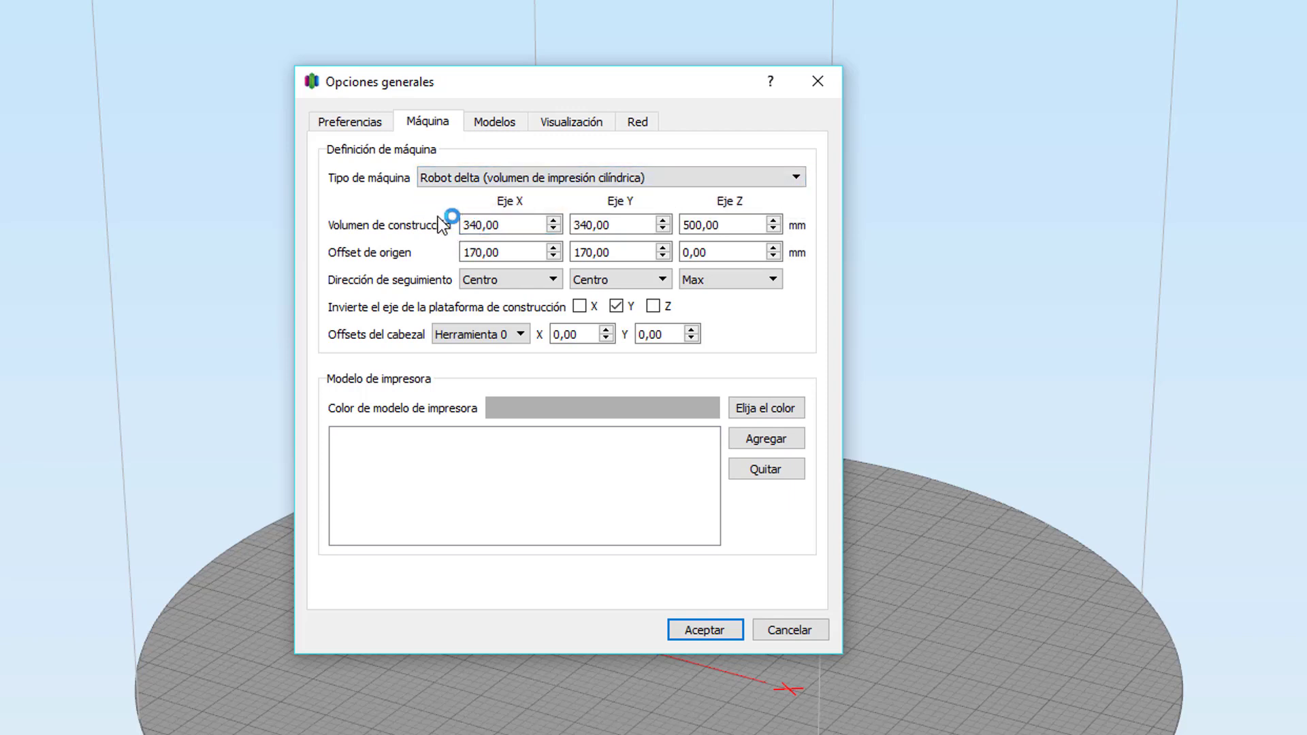
# Step: Check the 340 × 340 × 500 mm build volume and the X origin offset
pyautogui.click(530, 224)
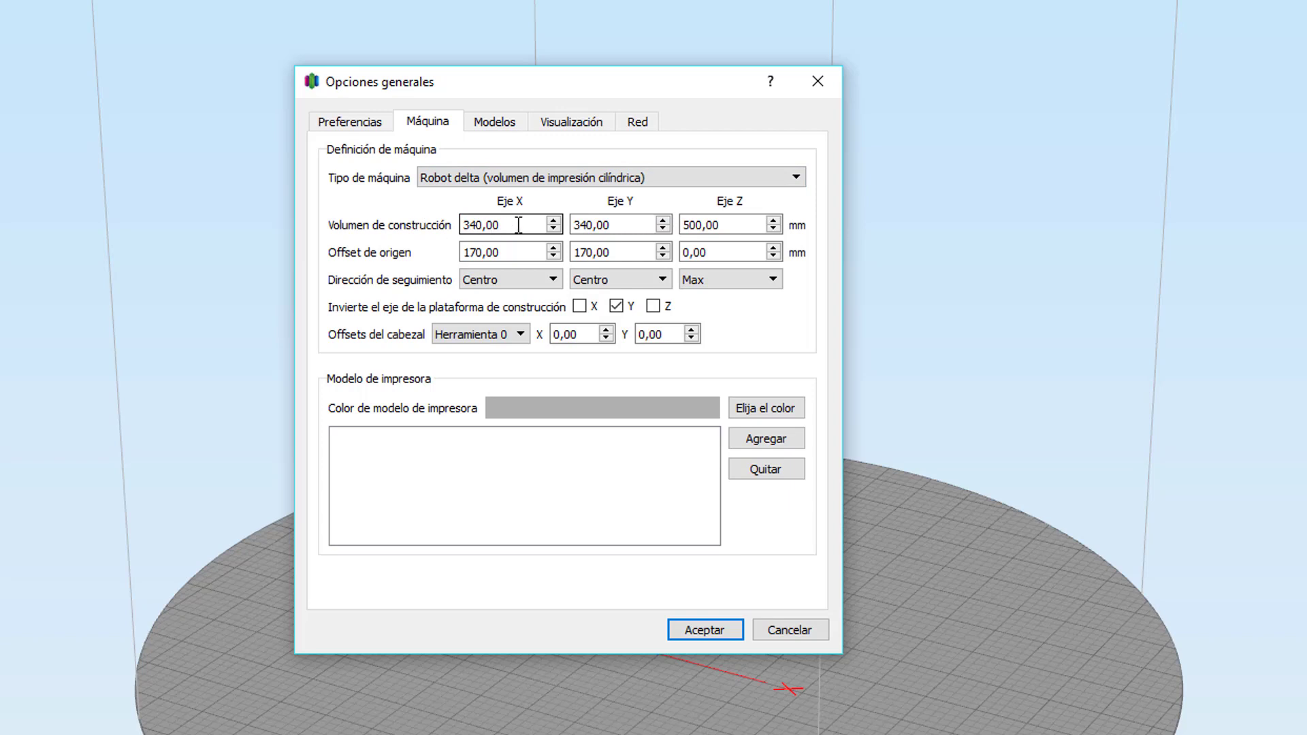
pyautogui.click(584, 224)
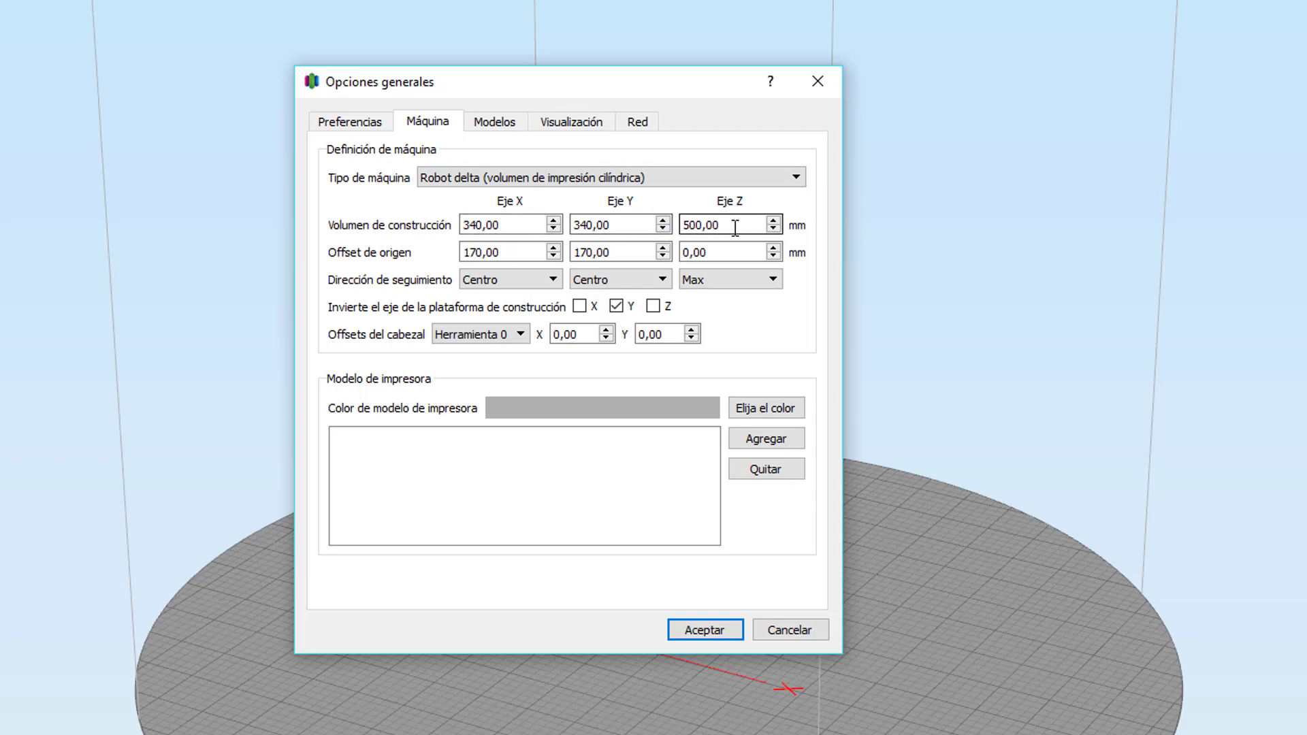
pyautogui.click(519, 225)
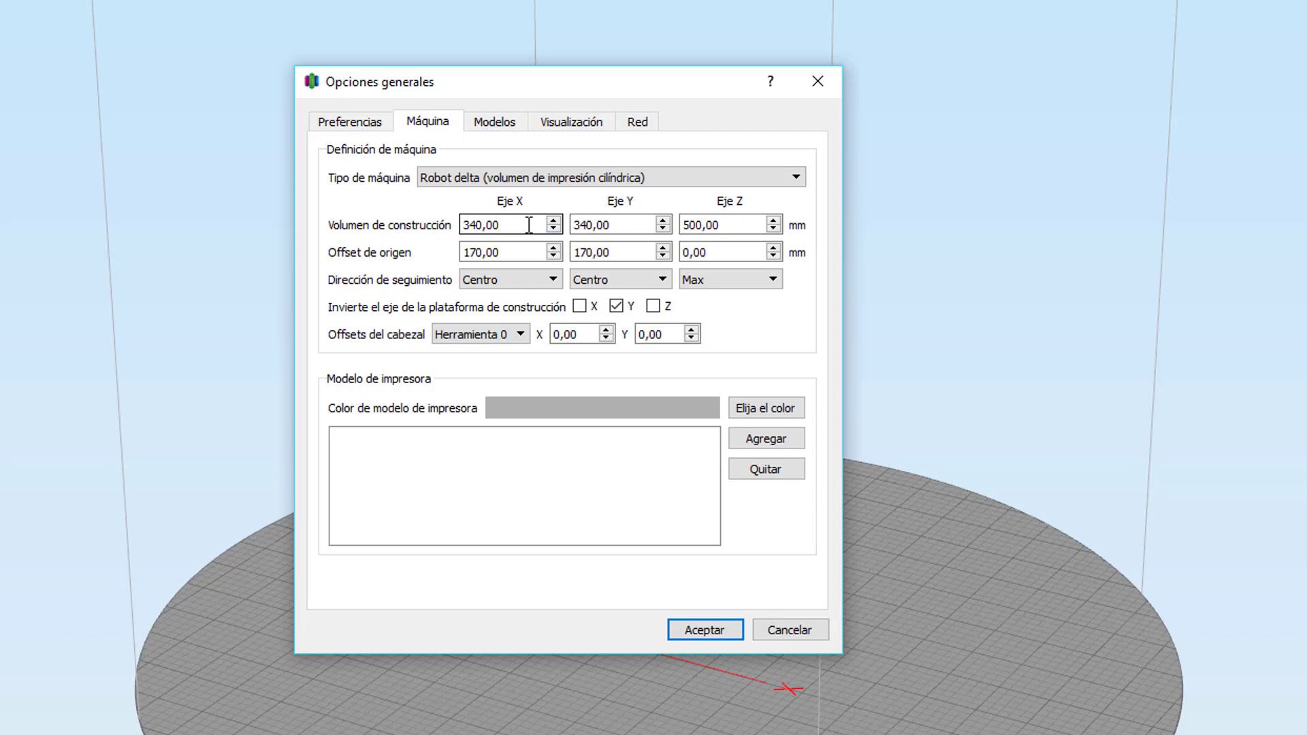
pyautogui.click(608, 225)
pyautogui.click(705, 224)
pyautogui.click(505, 252)
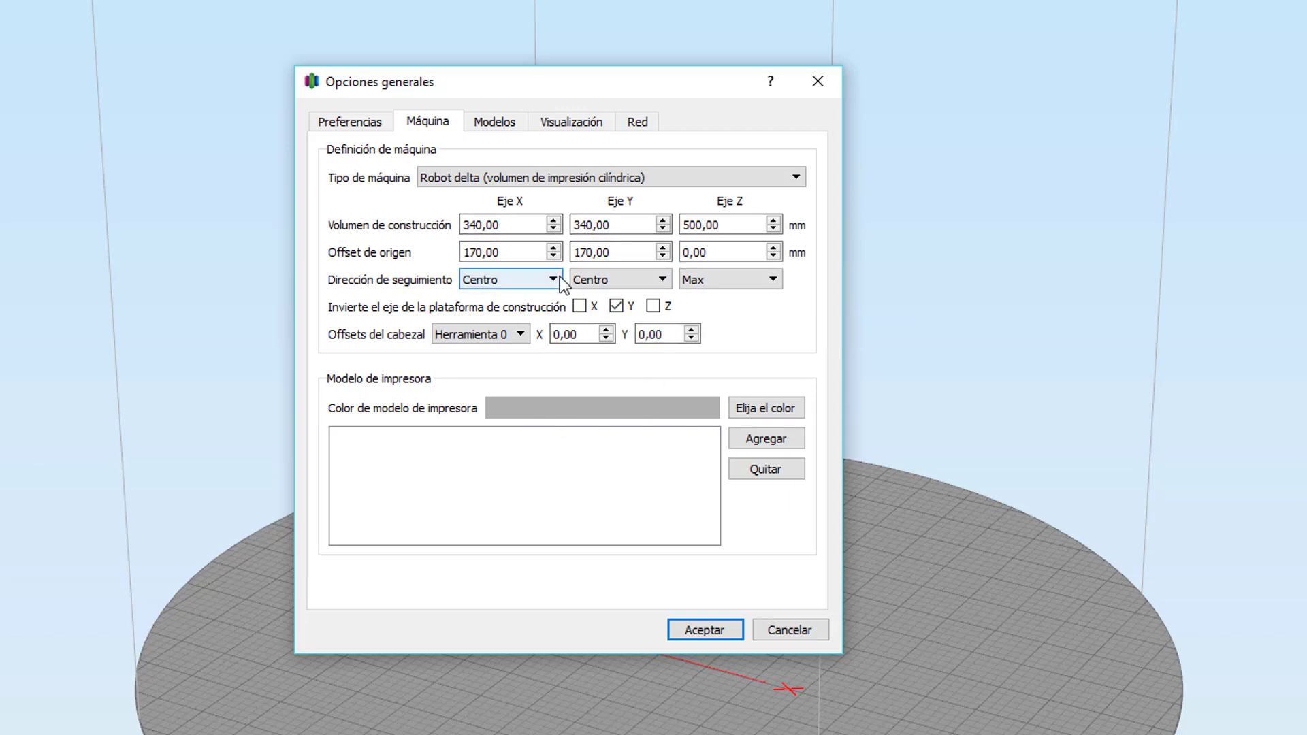
# Step: Switch to Robot cartesiano with a 200 × 300 × 200 mm build volume
pyautogui.click(792, 181)
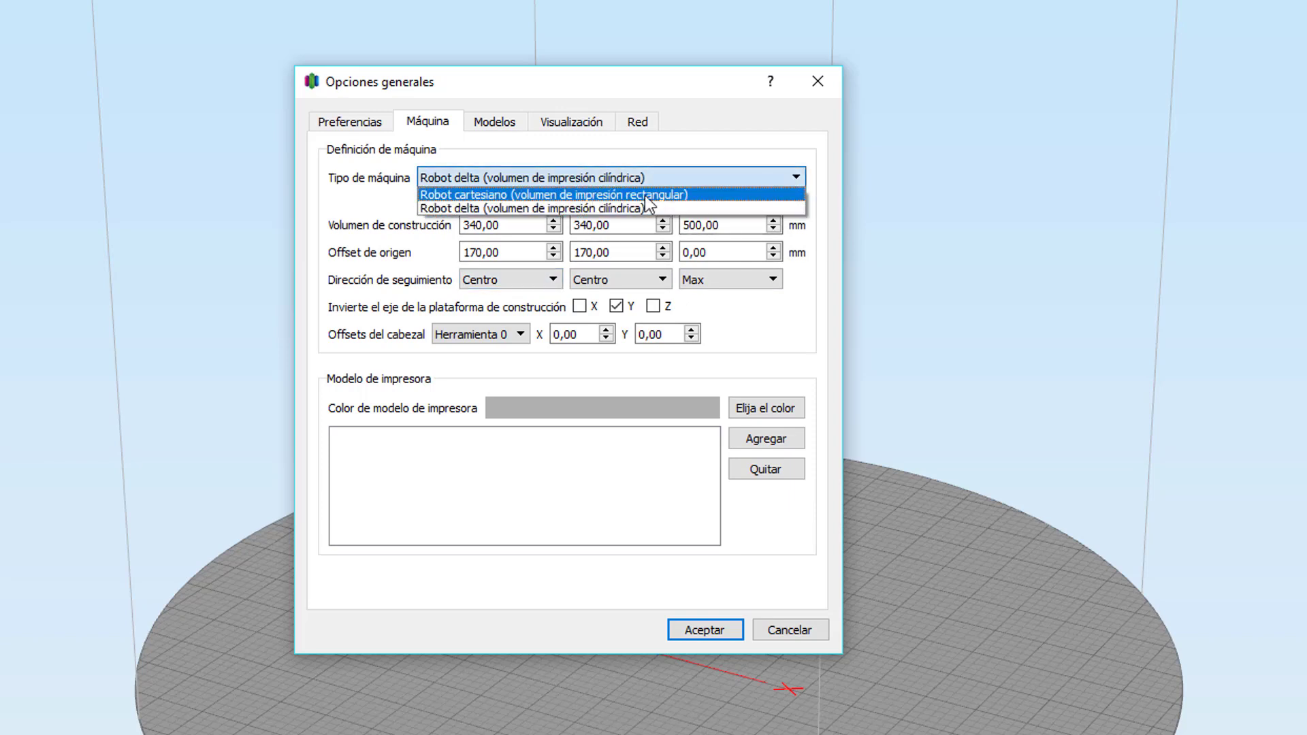
pyautogui.click(554, 196)
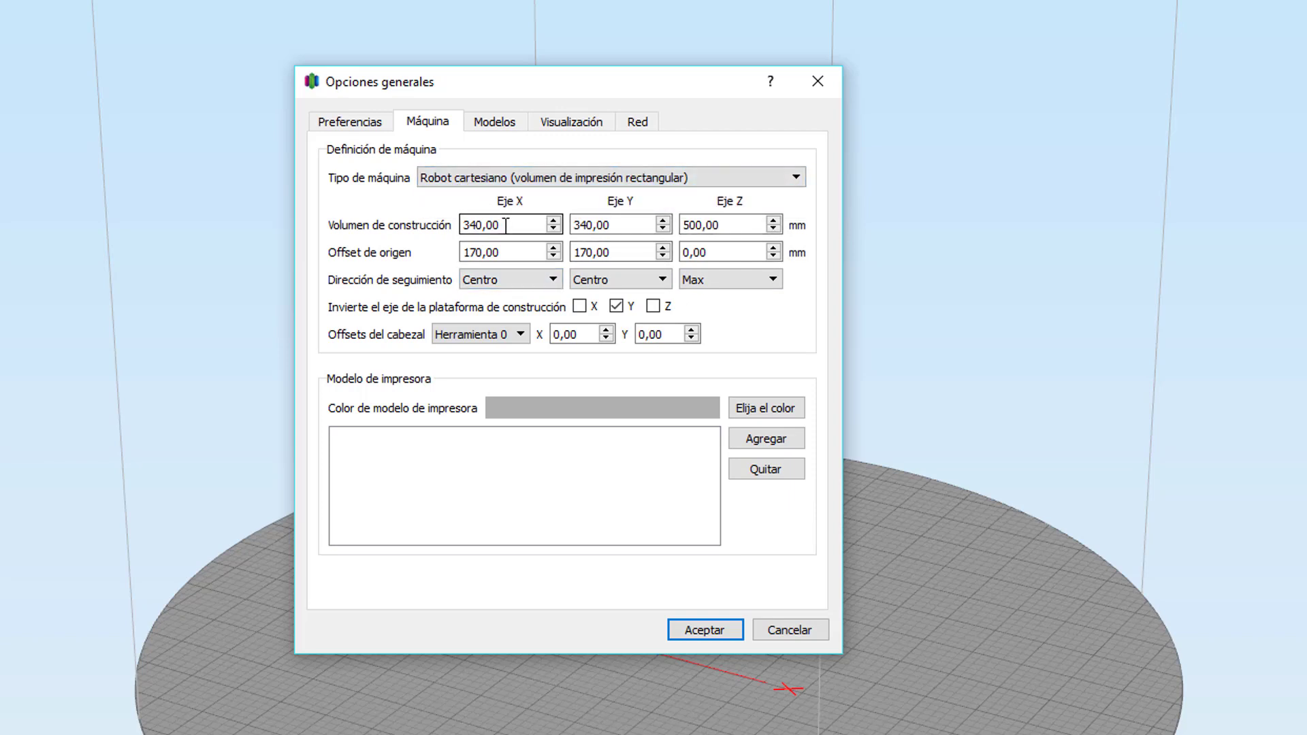
pyautogui.moveTo(505, 224); pyautogui.dragTo(436, 224)
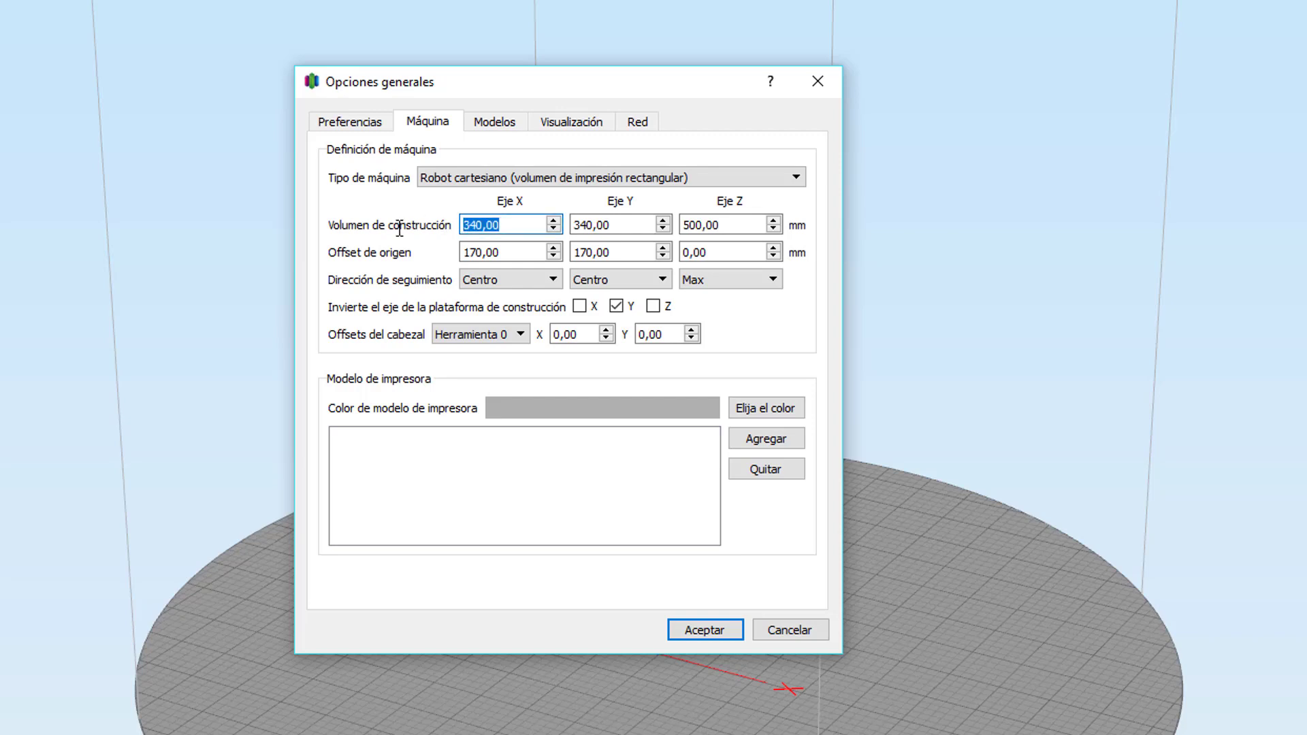
pyautogui.write('2')
pyautogui.press('Tab')
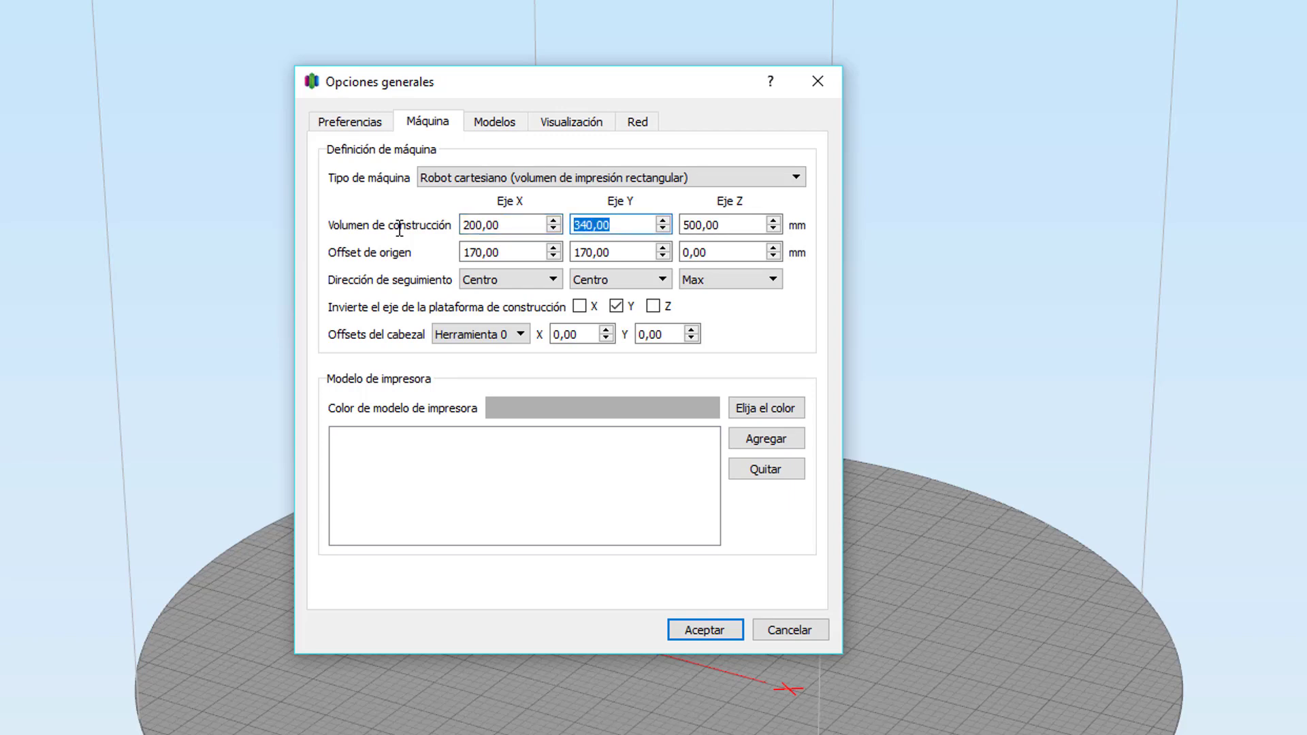
pyautogui.write('300')
pyautogui.press('Tab')
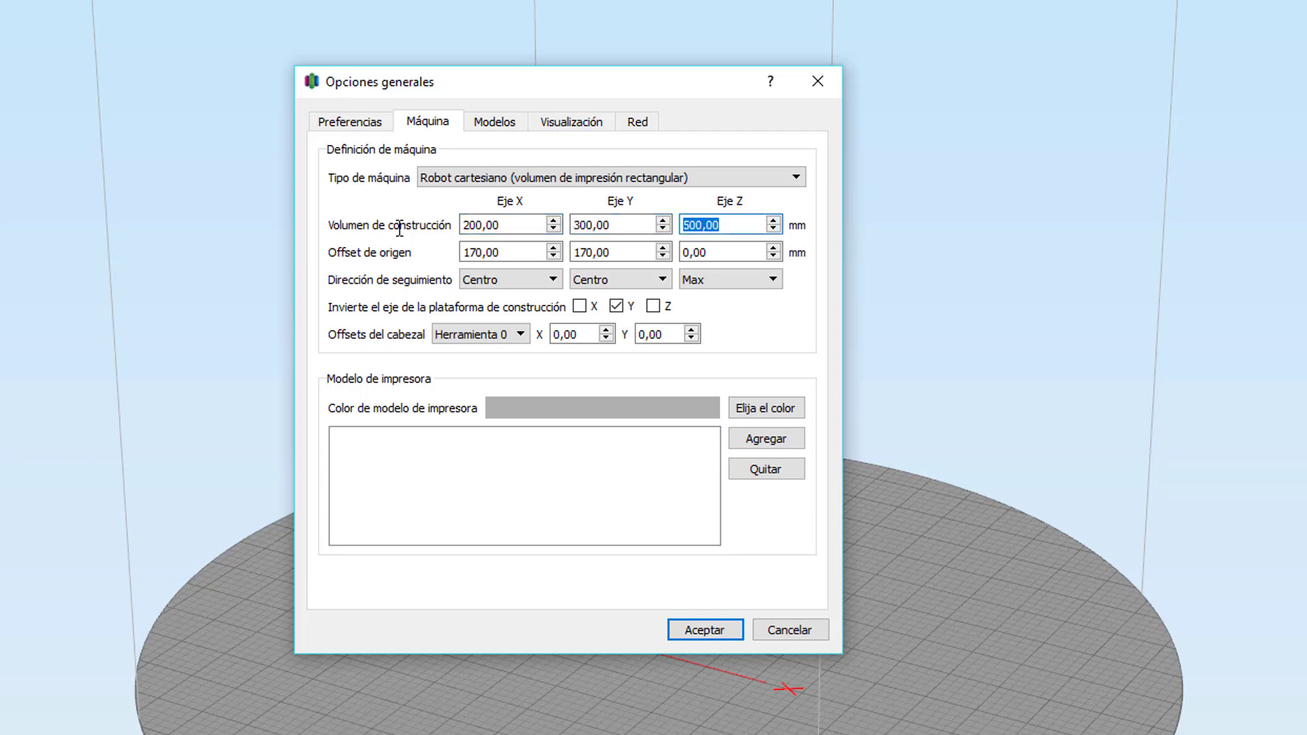
pyautogui.write('200')
pyautogui.press('Tab')
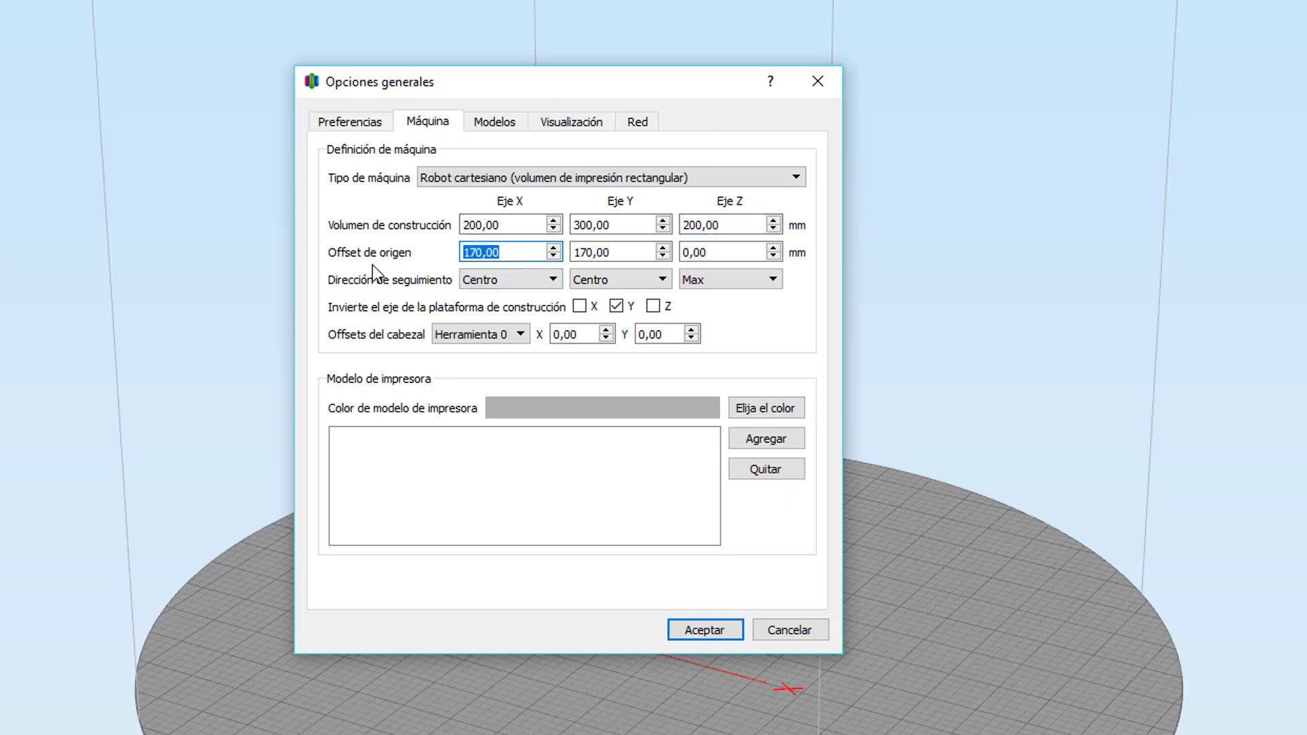
# Step: Set X and Y origin offsets to 0 and all homing directions to Min
pyautogui.write('0')
pyautogui.press('Tab')
pyautogui.write('0')
pyautogui.press('Tab')
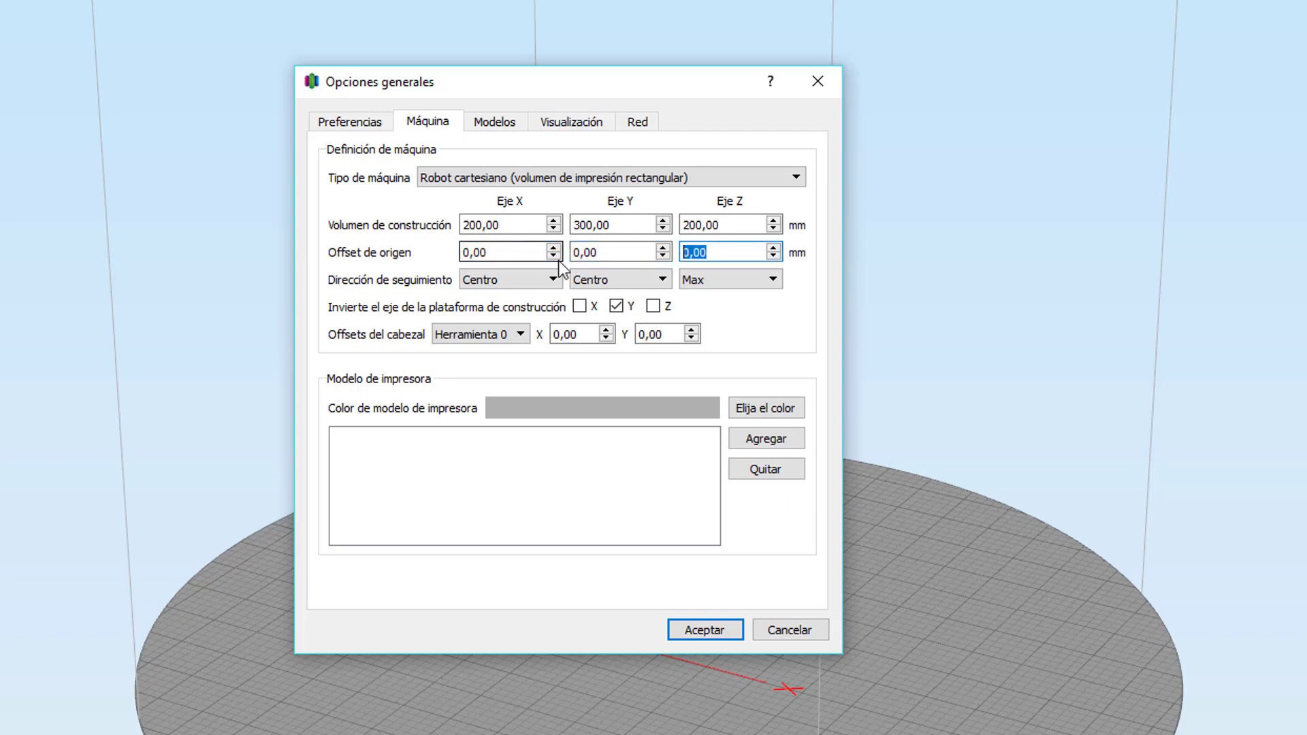
pyautogui.click(543, 291)
pyautogui.click(502, 308)
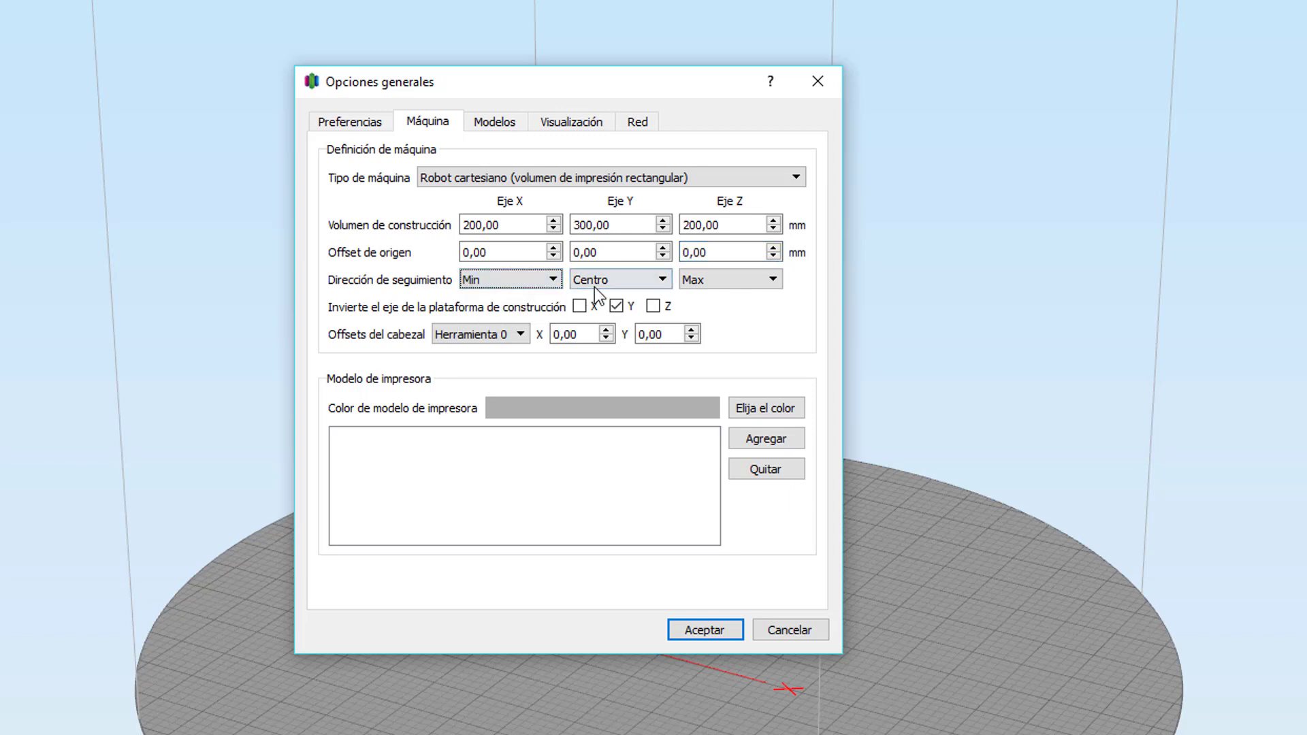
pyautogui.click(600, 291)
pyautogui.click(611, 297)
pyautogui.click(698, 278)
pyautogui.click(695, 297)
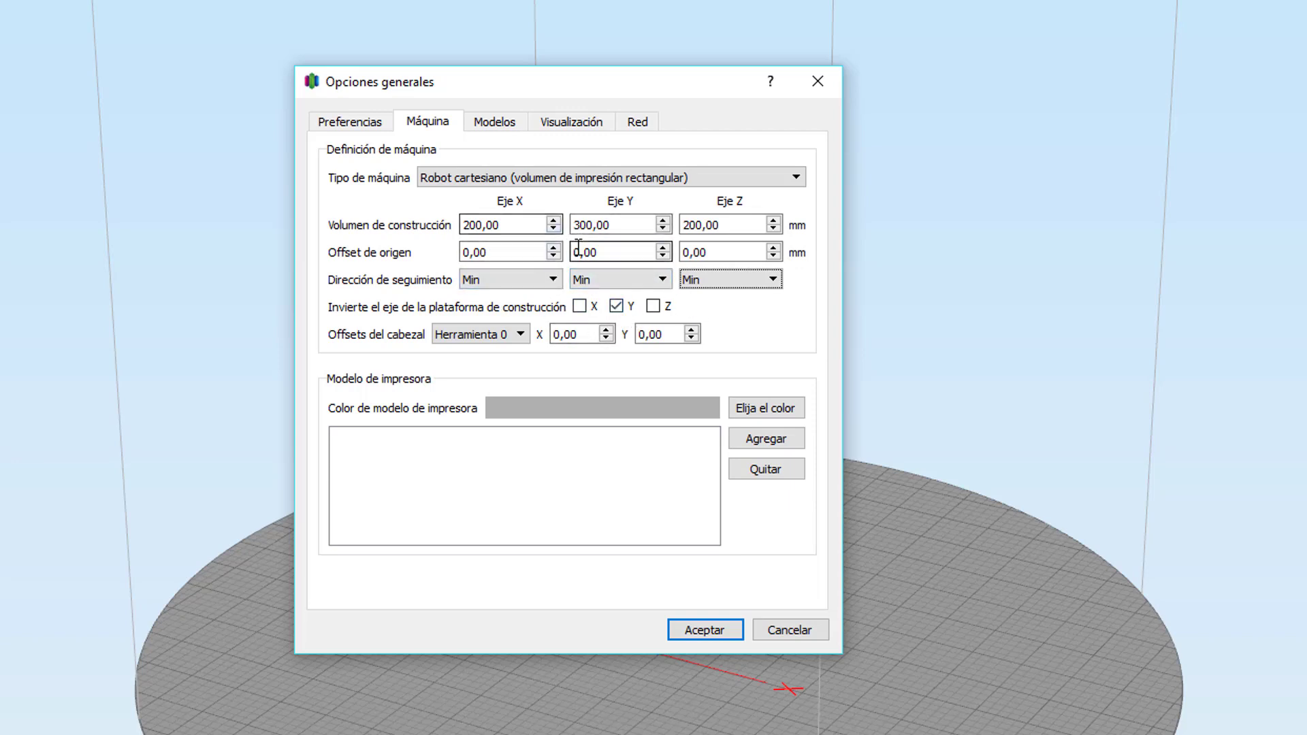
# Step: Browse the import, display and network tabs, then cancel without saving
pyautogui.click(491, 130)
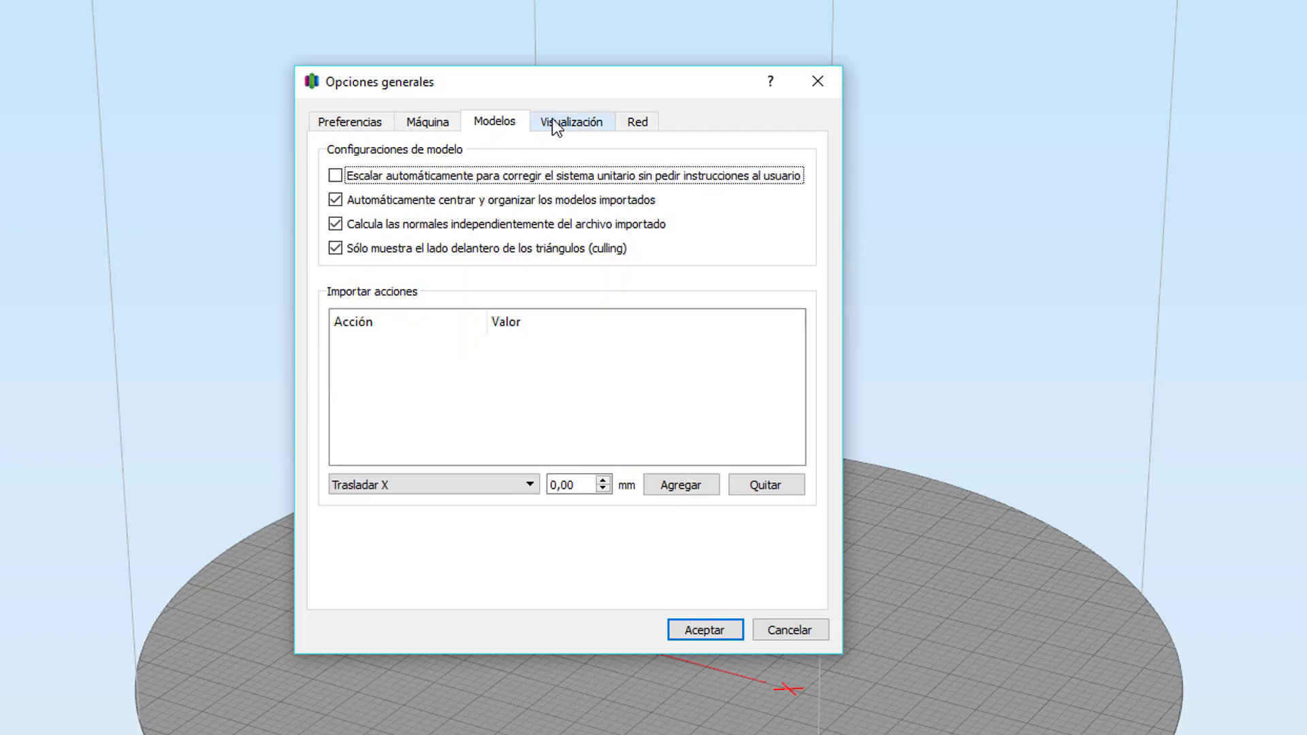
pyautogui.click(569, 126)
pyautogui.click(630, 128)
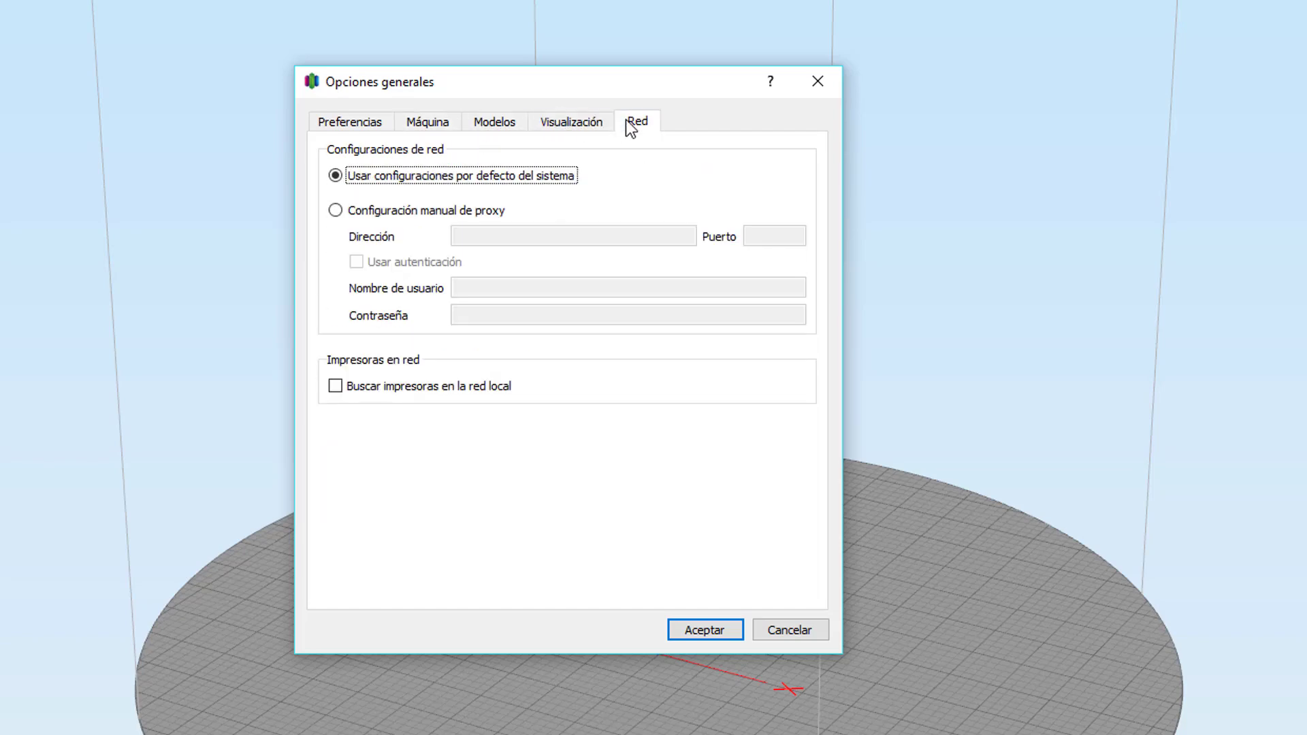
pyautogui.click(442, 128)
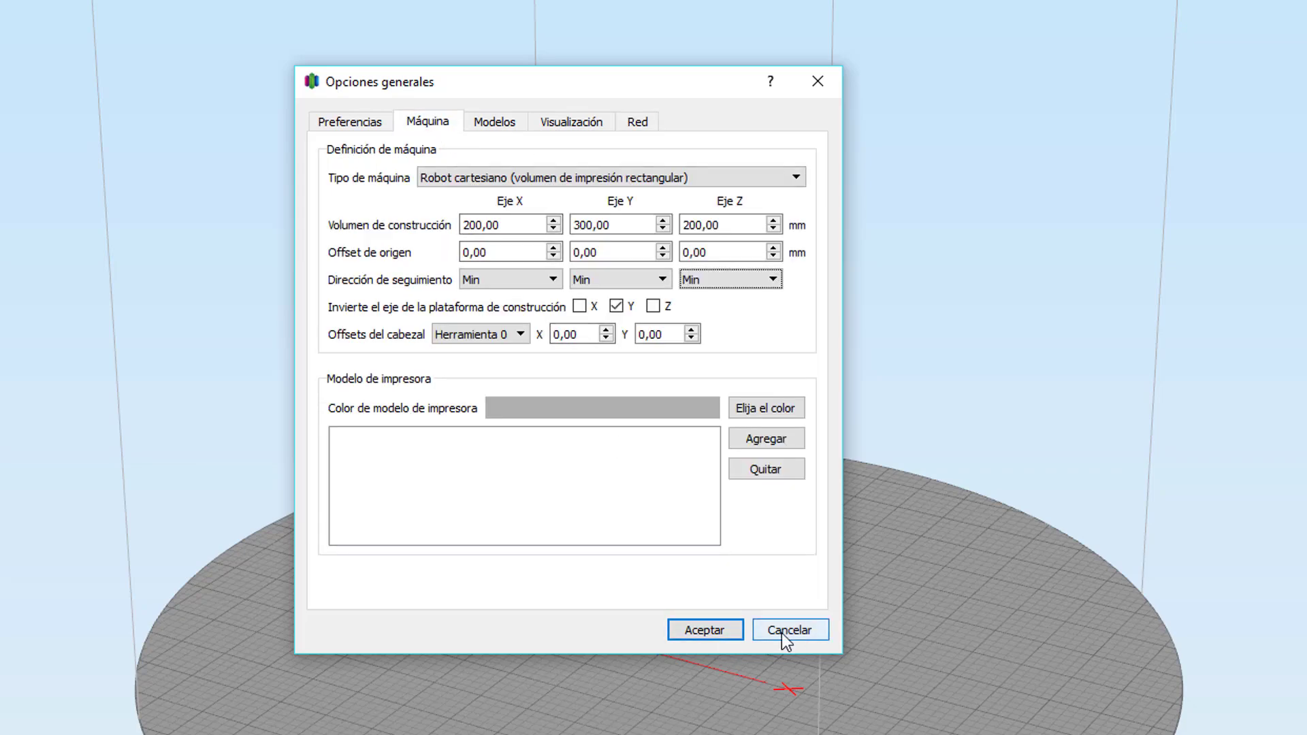
pyautogui.click(782, 633)
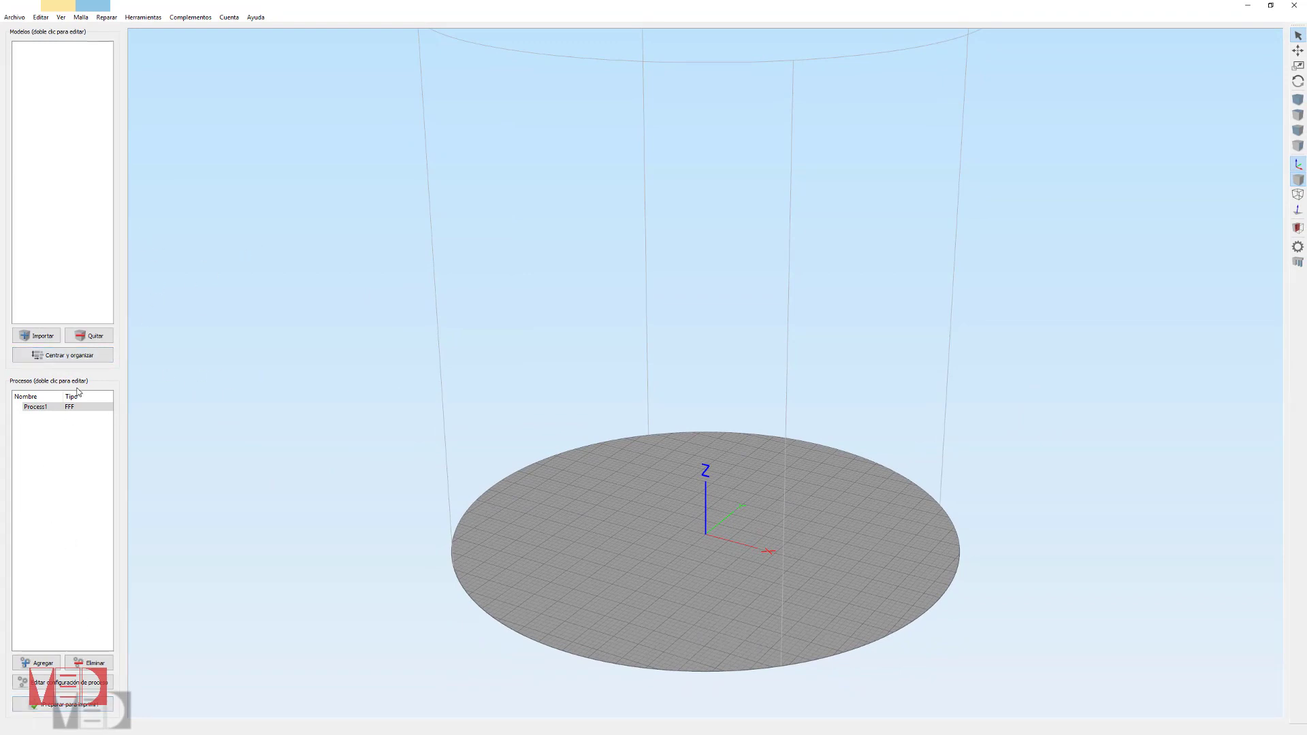
# Step: Delete Process1 and import Cubobq.stl onto the build plate
pyautogui.click(89, 663)
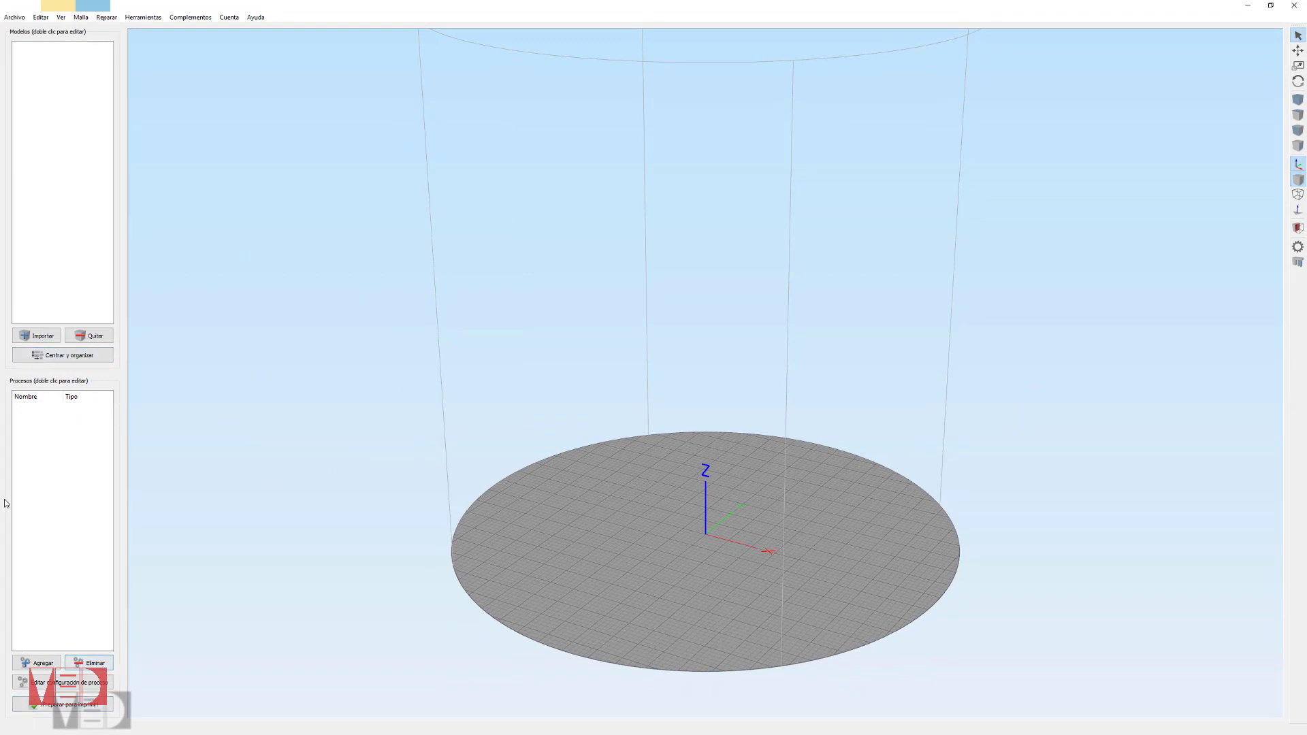
pyautogui.click(43, 336)
pyautogui.click(194, 104)
pyautogui.click(512, 363)
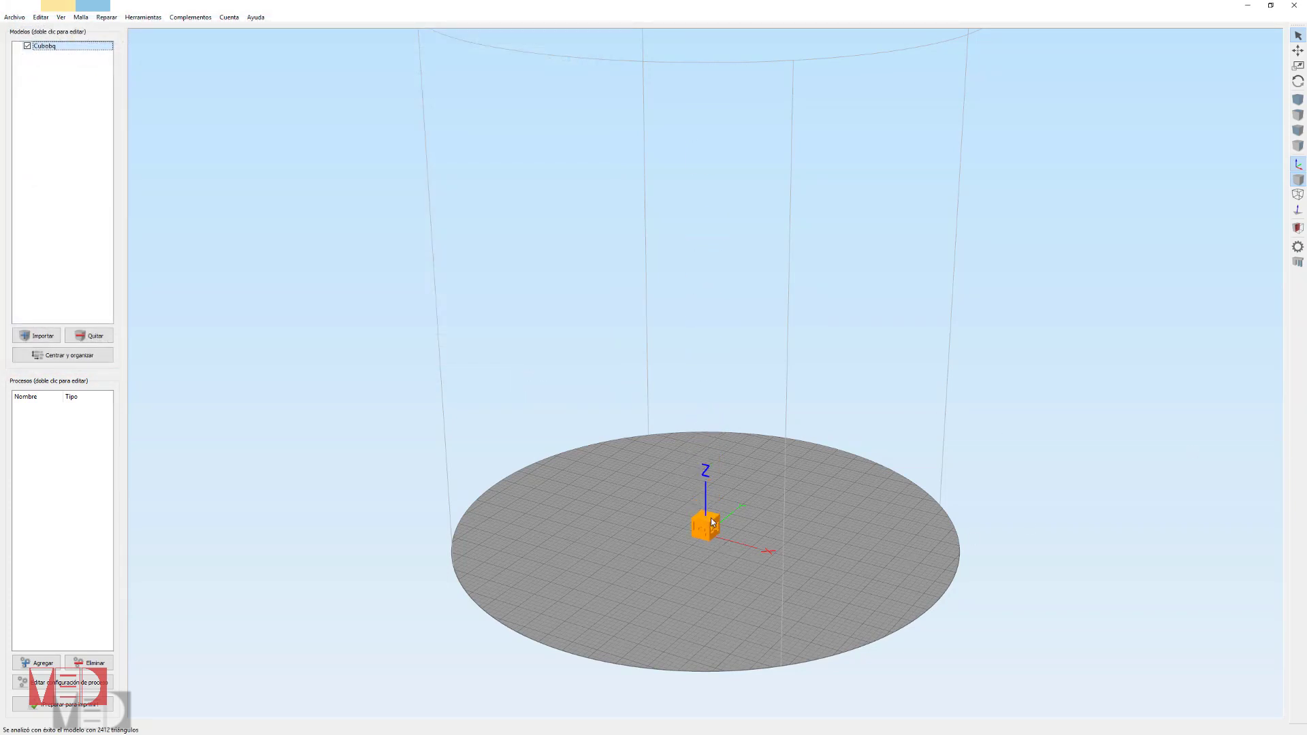
# Step: Zoom in and tilt the view to look at the cube from above
pyautogui.scroll(2, 716, 532)
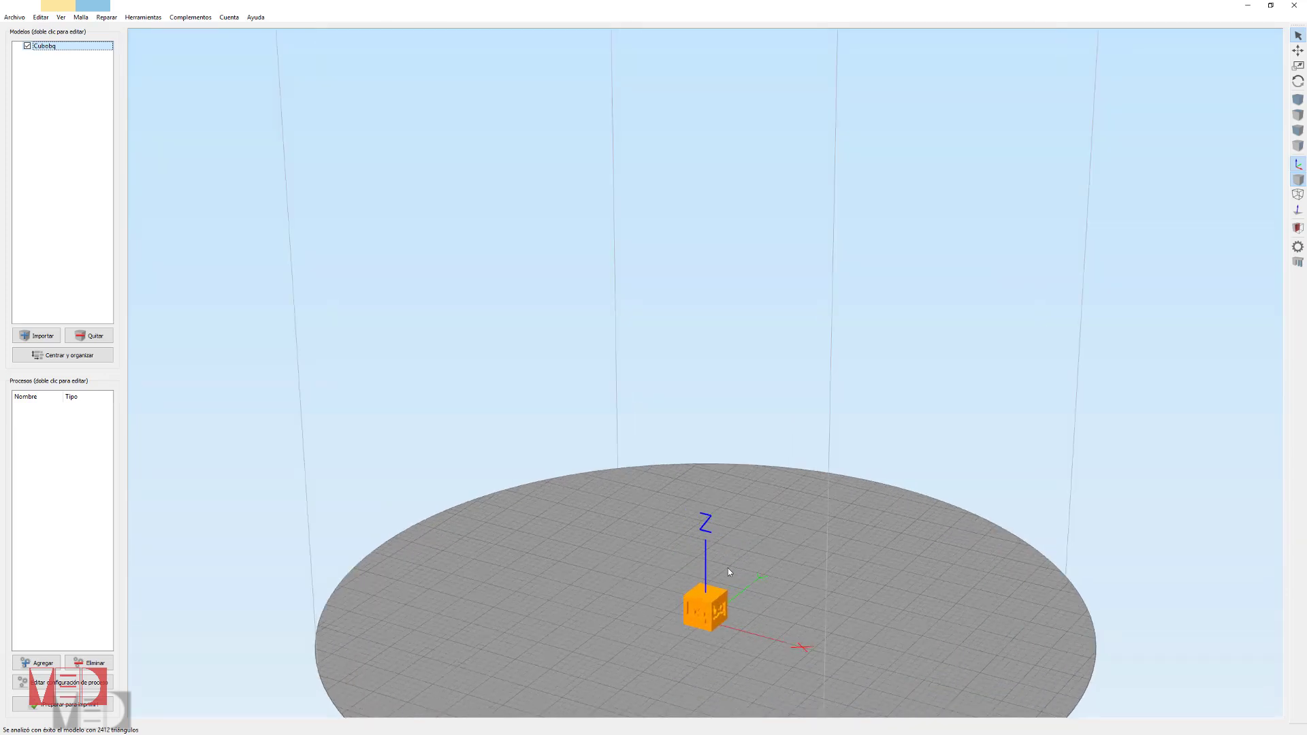
pyautogui.moveTo(737, 562); pyautogui.dragTo(738, 583, button='right')
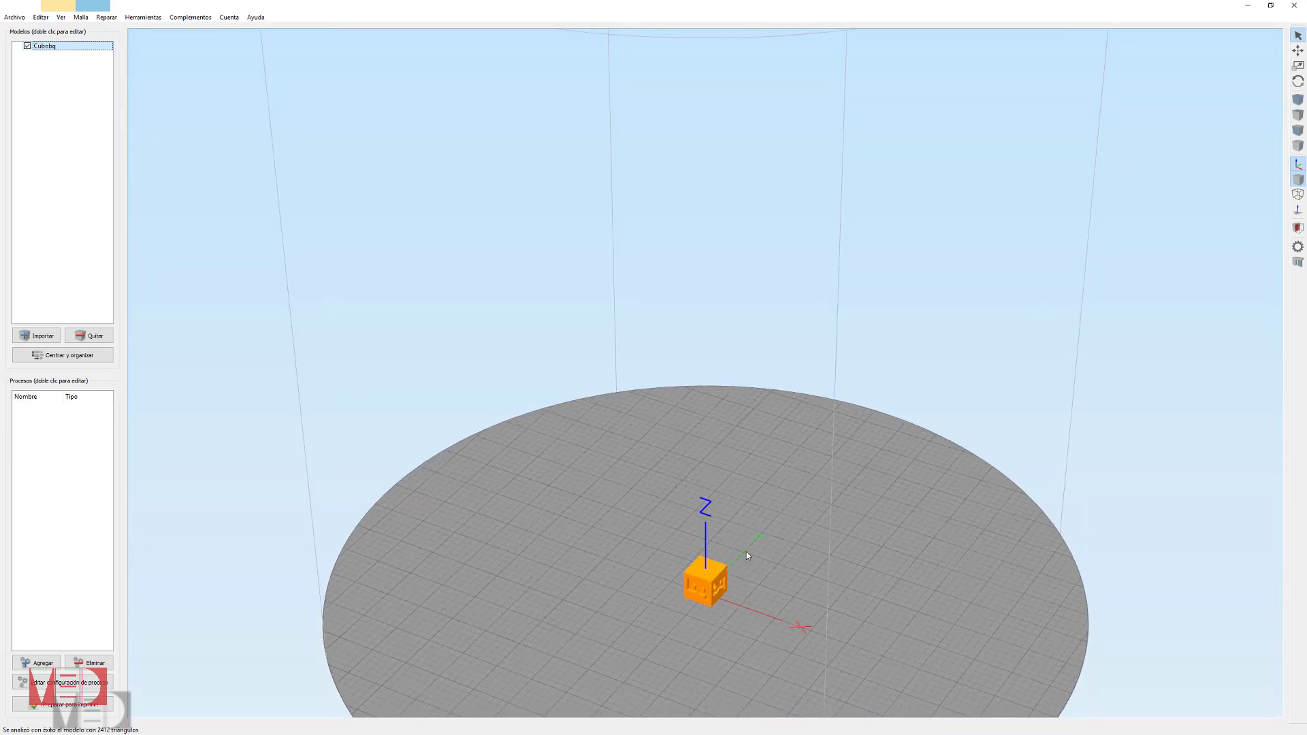
pyautogui.moveTo(763, 513); pyautogui.dragTo(763, 525, button='right')
pyautogui.scroll(1, 747, 542)
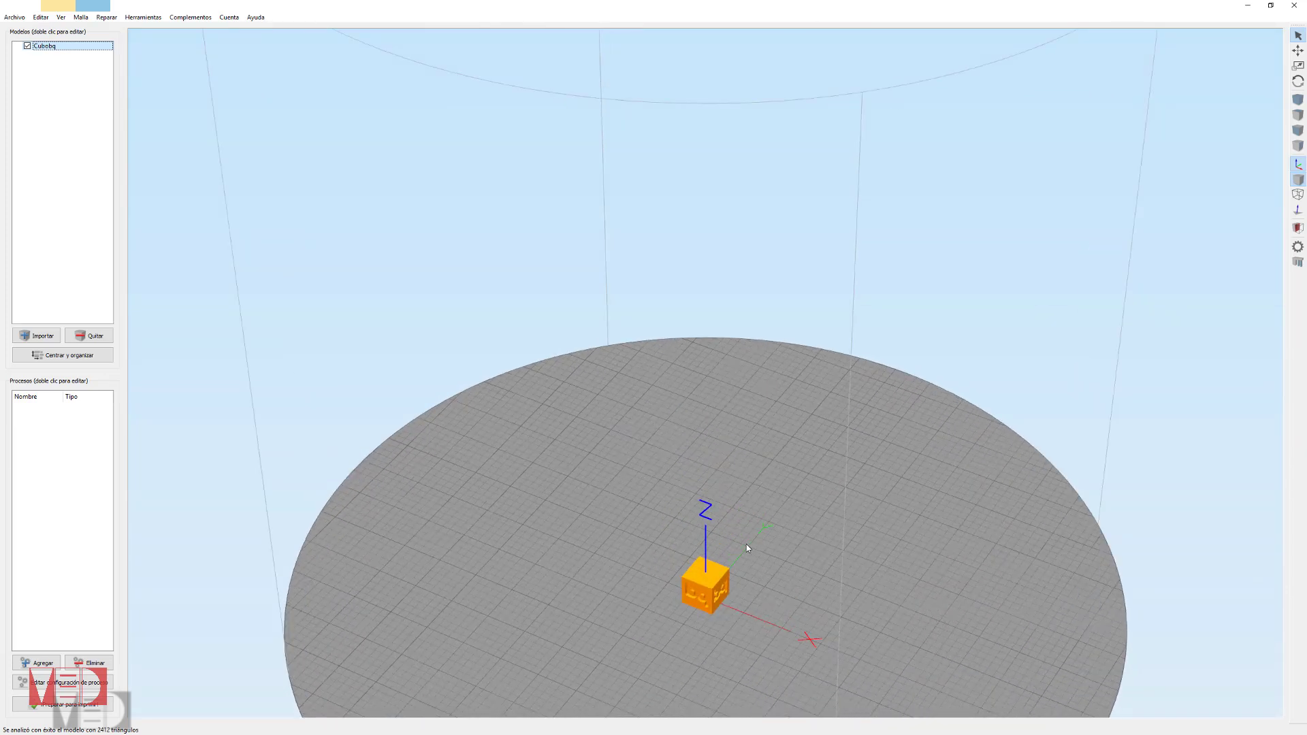
pyautogui.scroll(-2, 772, 508)
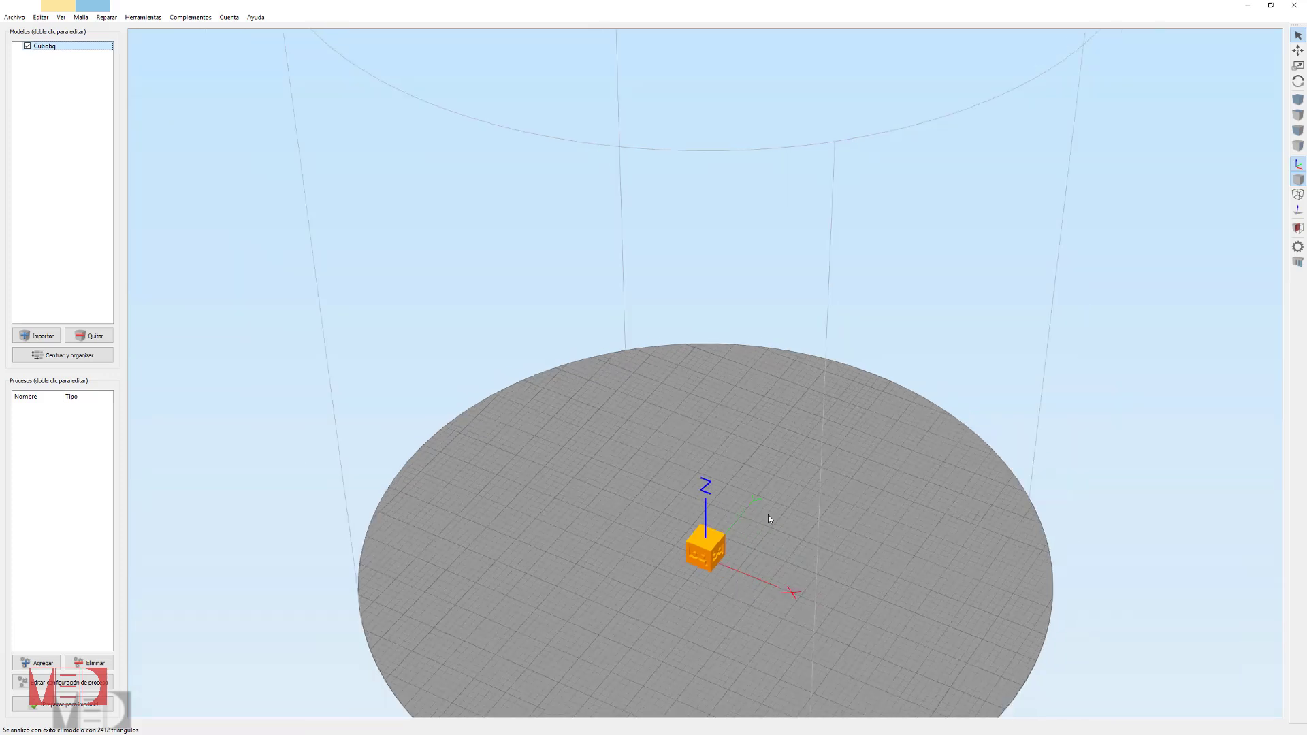
pyautogui.scroll(3, 768, 515)
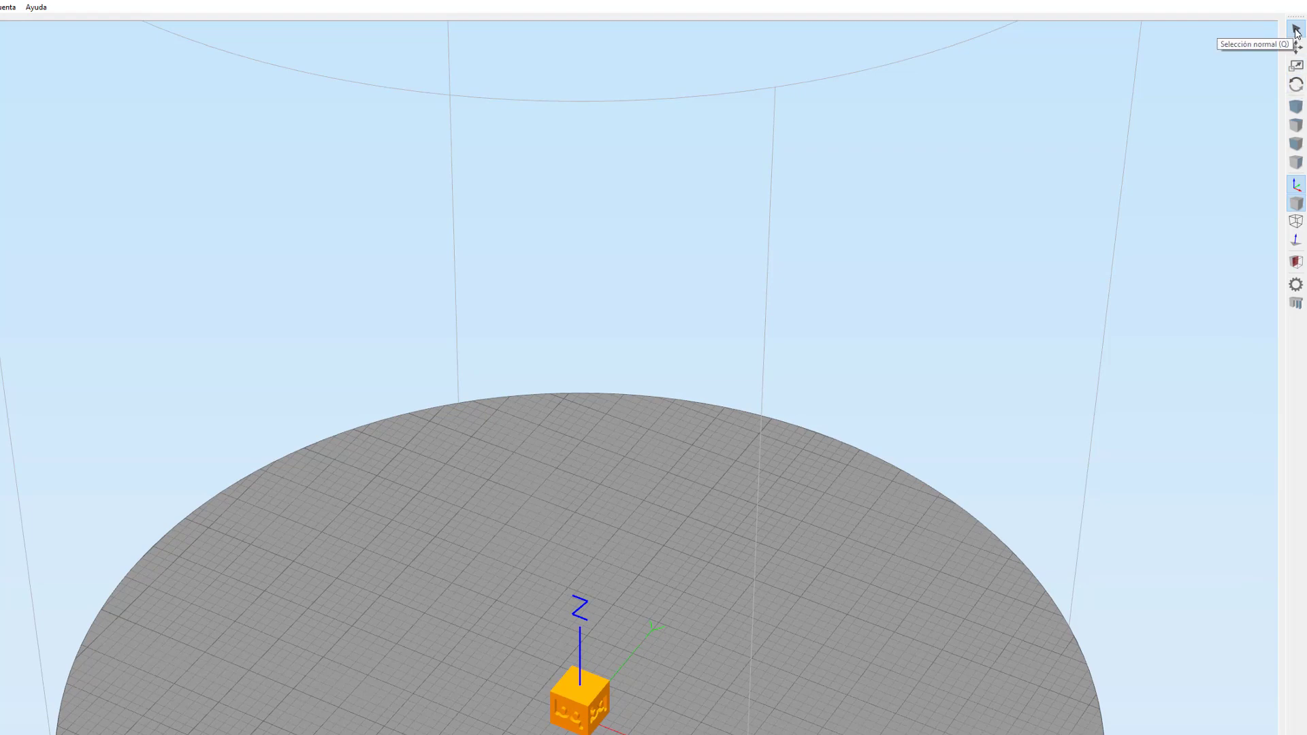
# Step: Drag the cube with the Move tool to the left of the bed origin
pyautogui.moveTo(762, 531); pyautogui.dragTo(793, 555)
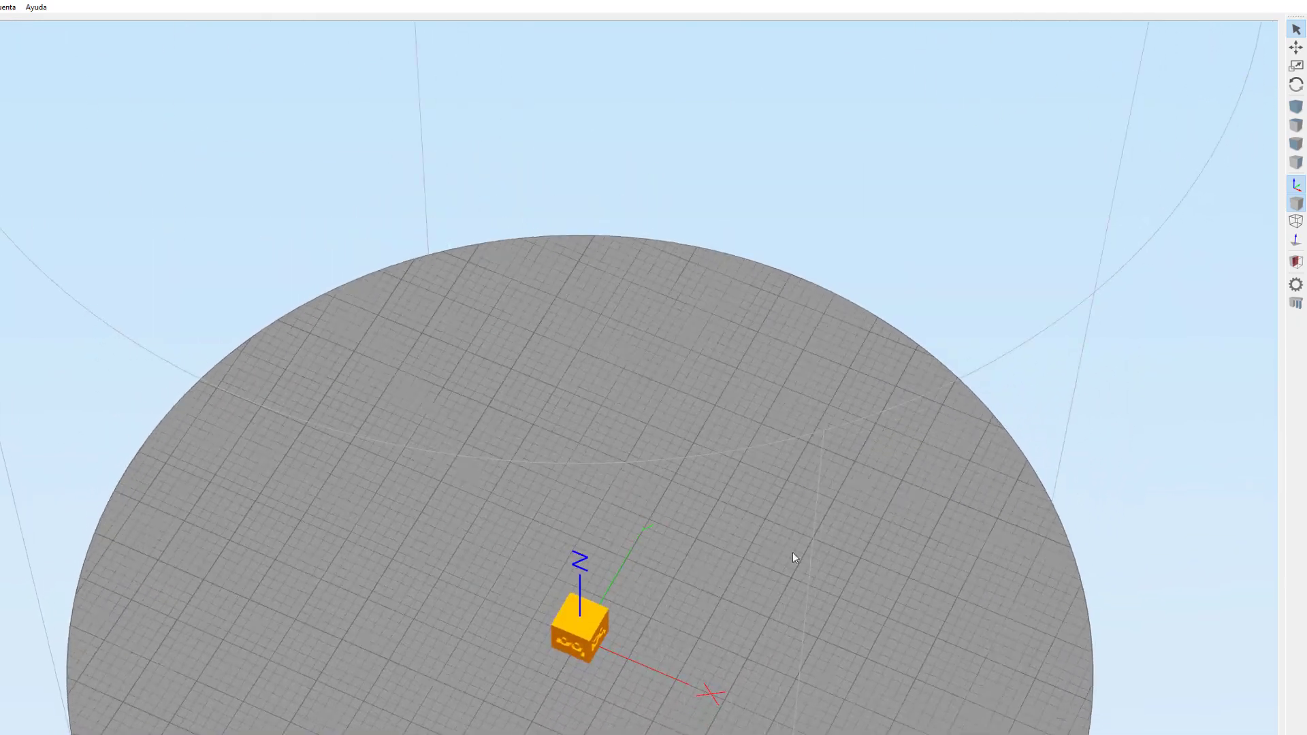
pyautogui.click(1296, 48)
pyautogui.moveTo(583, 625)
pyautogui.mouseDown()
pyautogui.moveTo(766, 586)
pyautogui.moveTo(563, 455)
pyautogui.moveTo(495, 587)
pyautogui.moveTo(589, 642)
pyautogui.moveTo(587, 597)
pyautogui.moveTo(473, 603)
pyautogui.moveTo(609, 623)
pyautogui.moveTo(588, 620)
pyautogui.mouseUp()
# Step: Enlarge the cube with the Scale tool, then rotate it about its vertical axis
pyautogui.click(1296, 66)
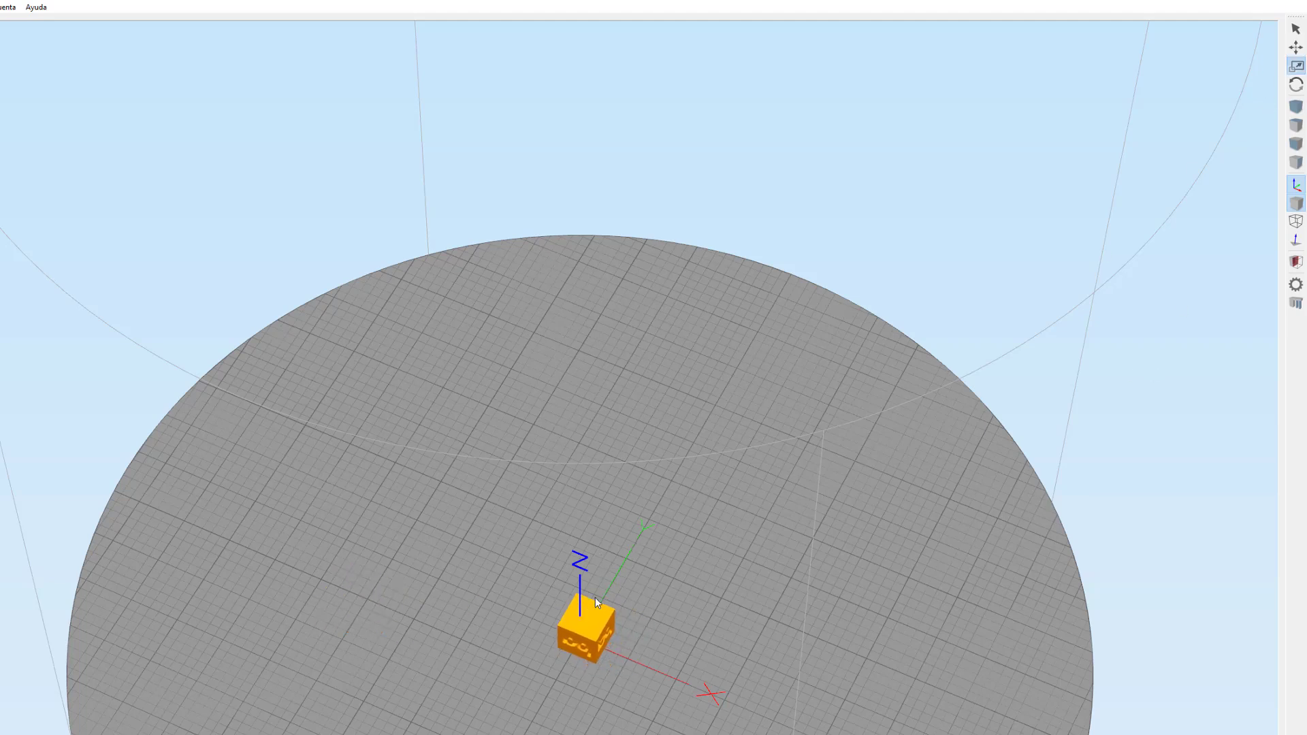
pyautogui.moveTo(595, 599); pyautogui.dragTo(643, 573)
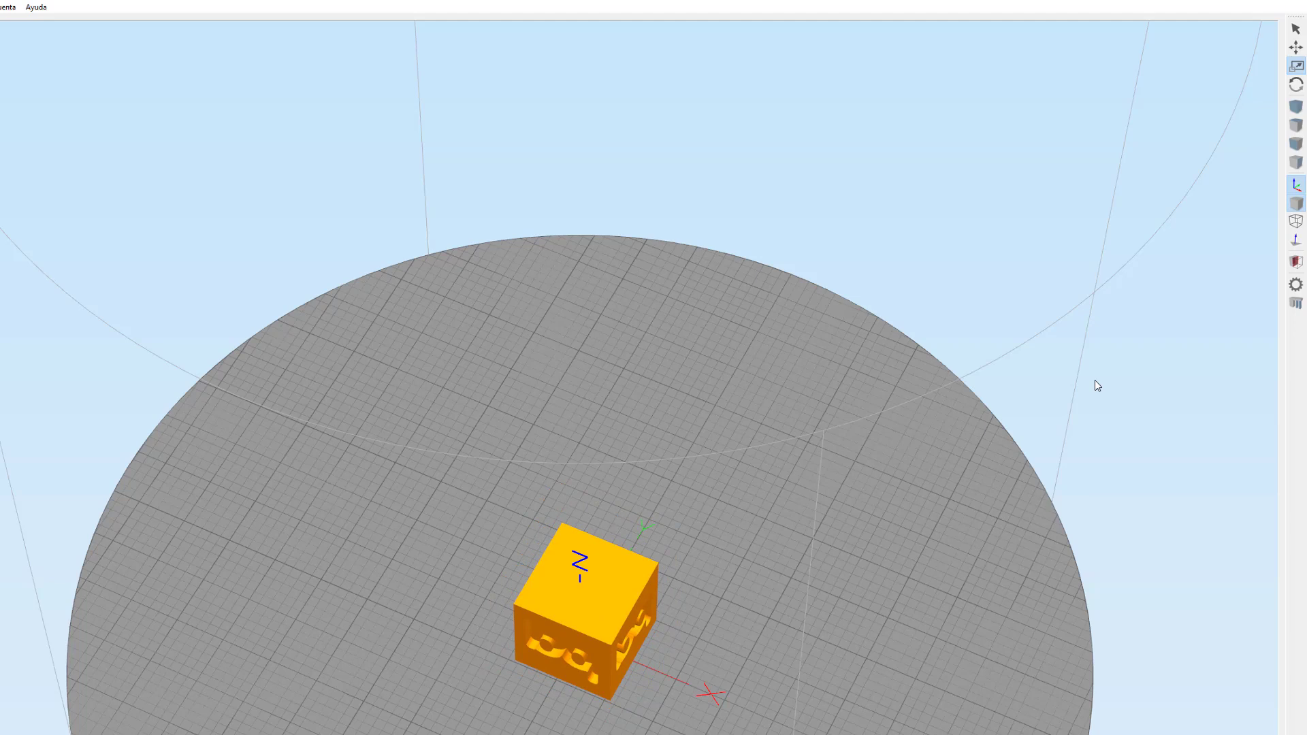
pyautogui.click(1298, 85)
pyautogui.moveTo(747, 533); pyautogui.dragTo(776, 512)
# Step: Raise Cubobq's X Escala to 253,09 % and toggle Escalado uniforme off and back on
pyautogui.click(1295, 30)
pyautogui.click(597, 598)
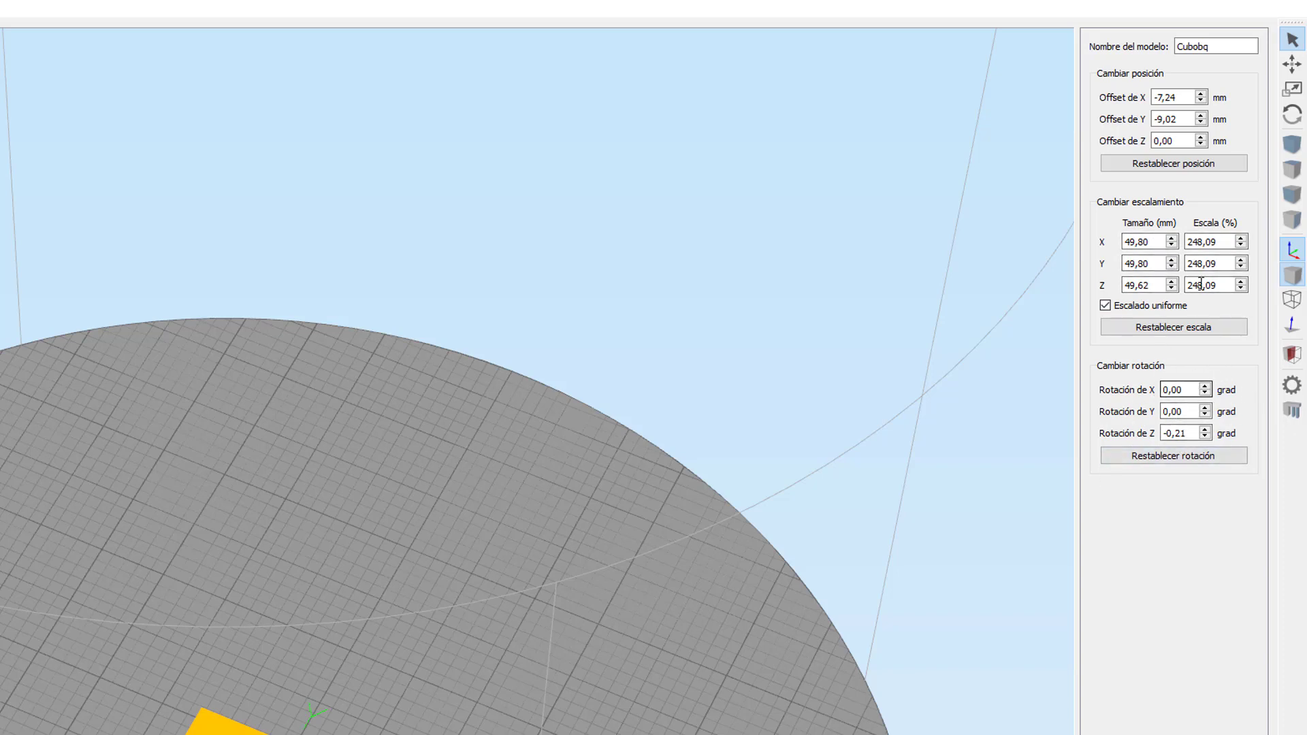
pyautogui.click(1241, 239)
pyautogui.click(1241, 238)
pyautogui.click(1242, 239)
pyautogui.click(1241, 239)
pyautogui.click(1242, 238)
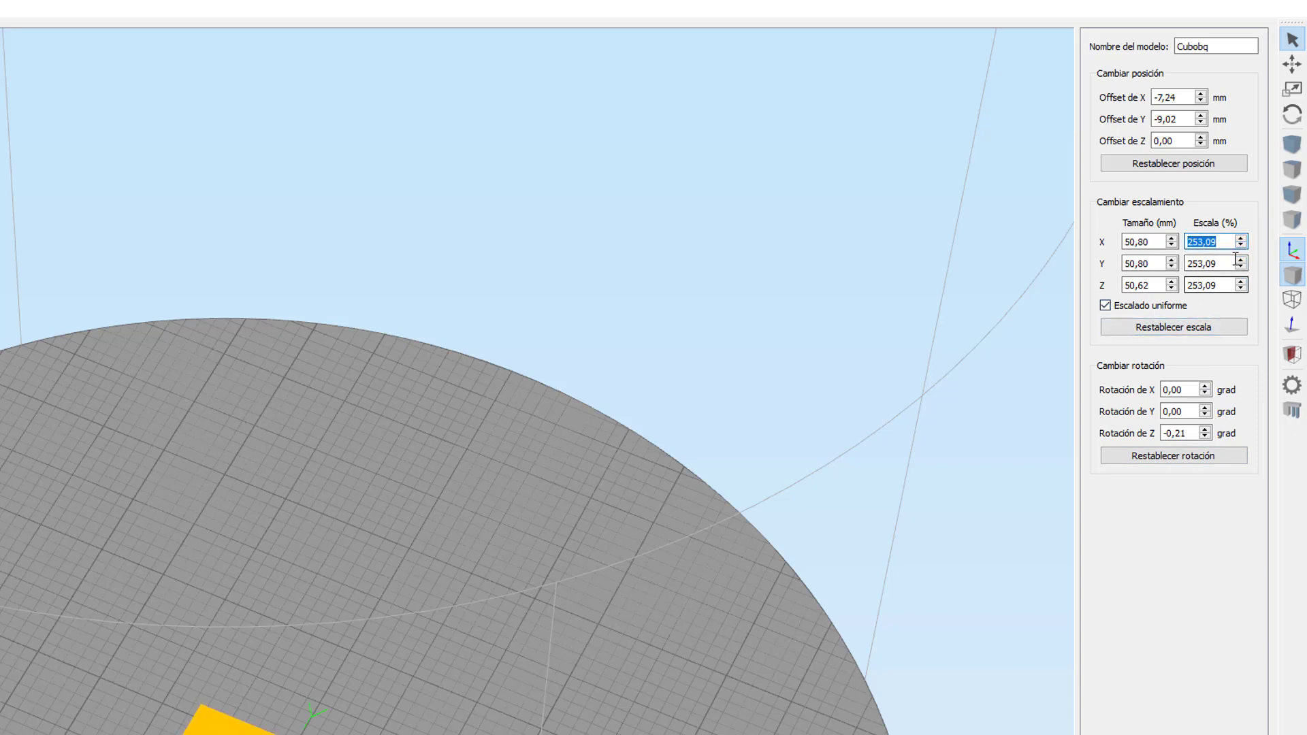
pyautogui.click(1105, 307)
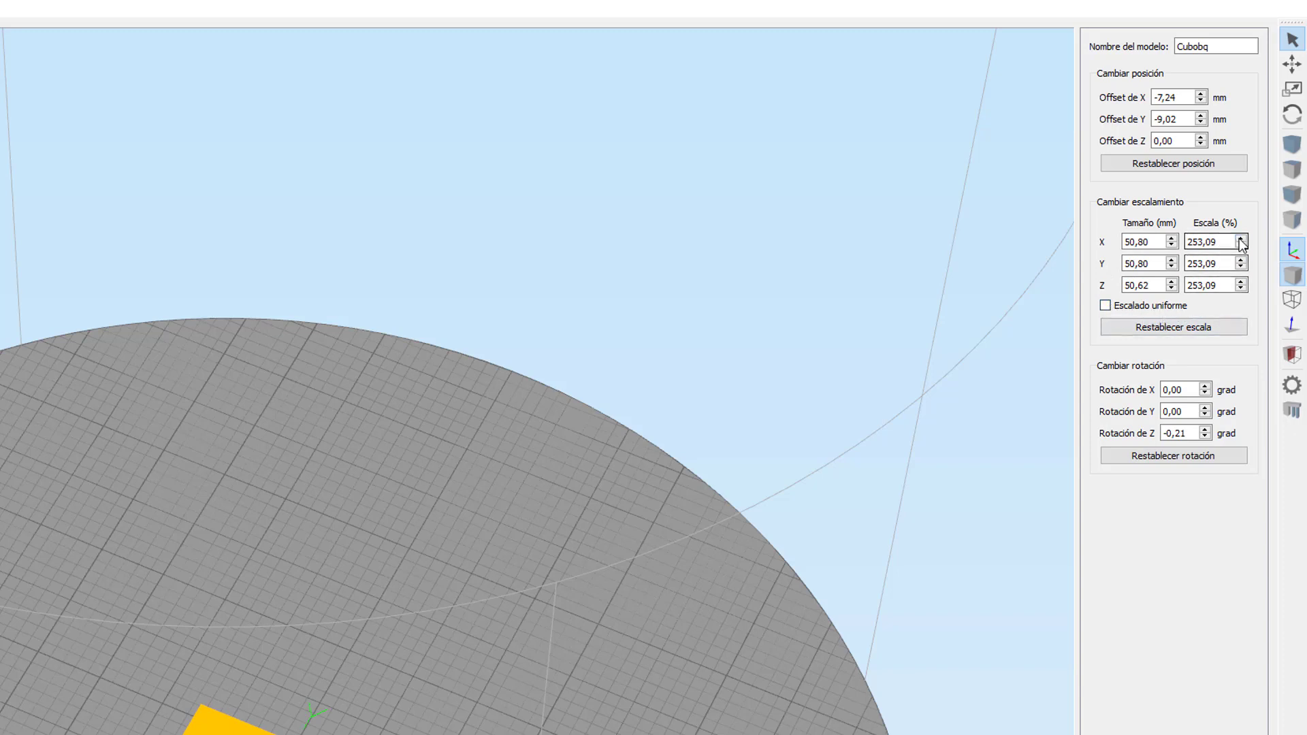
pyautogui.click(1155, 241)
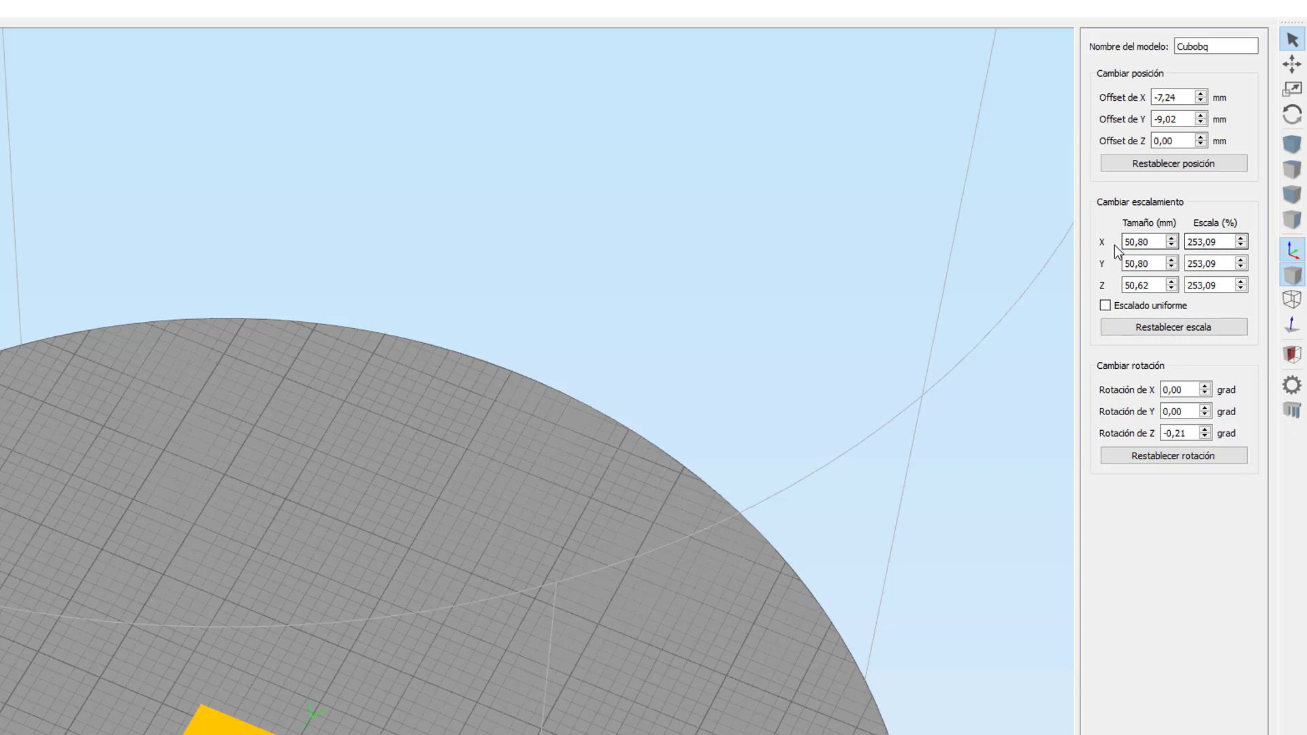
pyautogui.click(1106, 306)
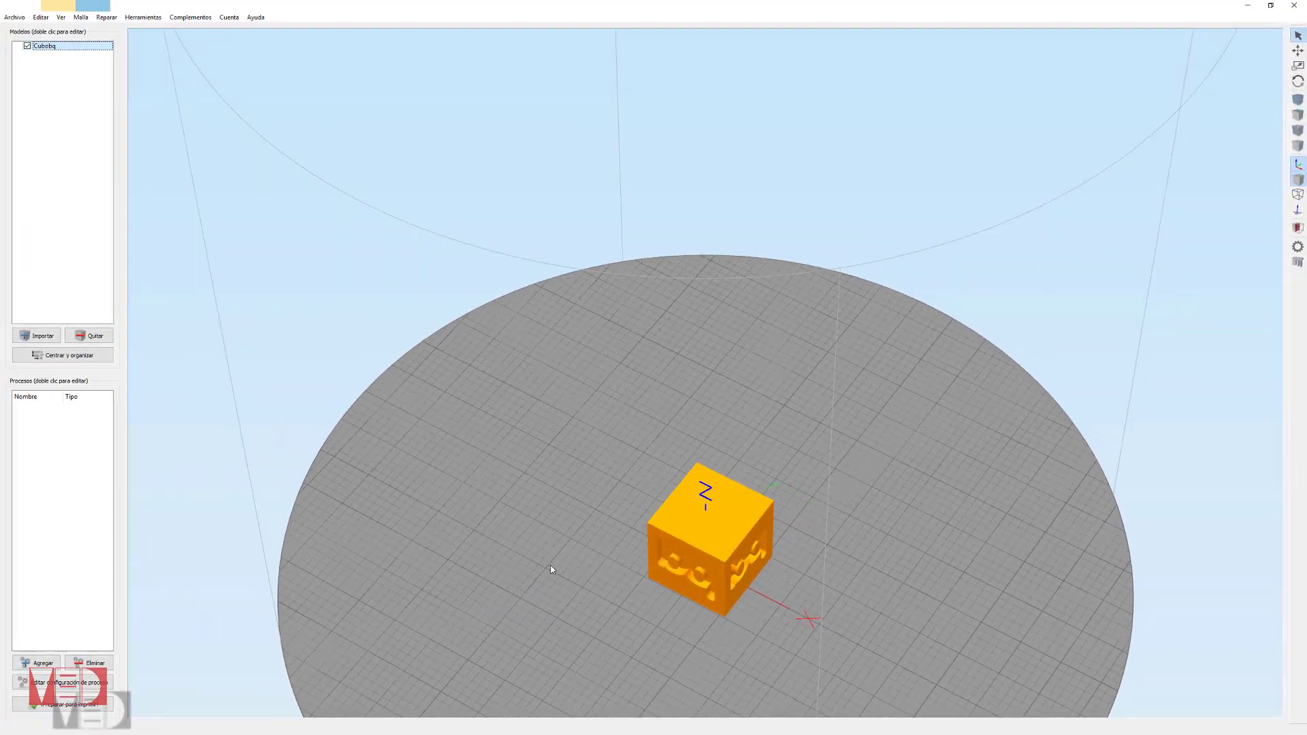
# Step: Add Process1 for the cube, using the CALIDAD MEDIA profile with PLA and 15% infill
pyautogui.moveTo(551, 570)
pyautogui.mouseDown()
pyautogui.moveTo(590, 573)
pyautogui.moveTo(533, 558)
pyautogui.moveTo(570, 569)
pyautogui.mouseUp()
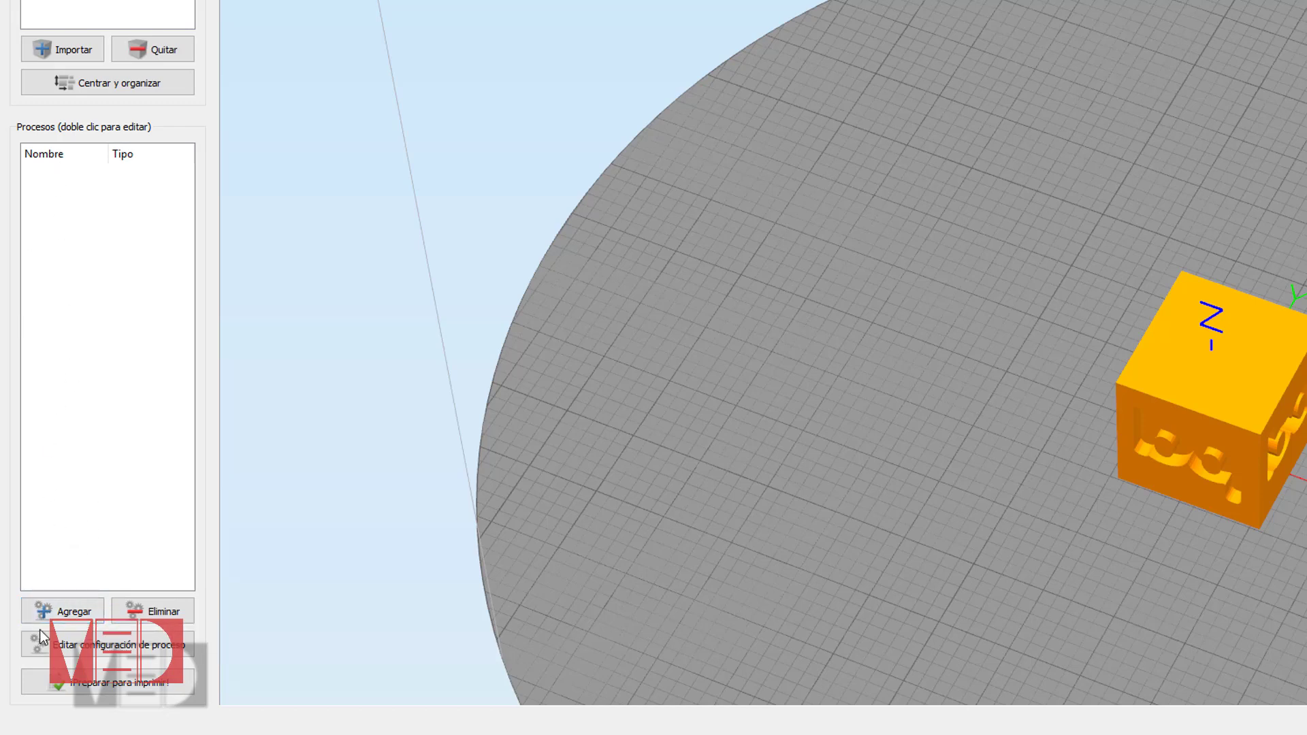
pyautogui.click(66, 612)
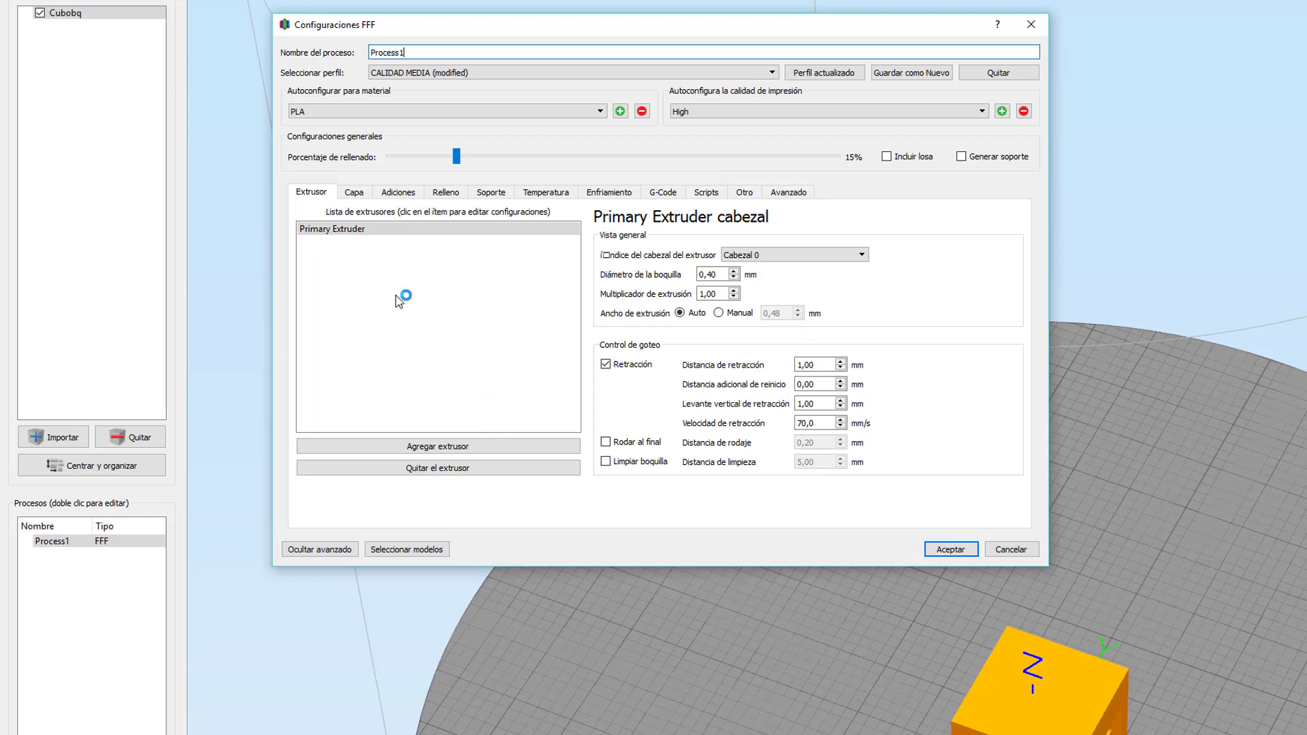
pyautogui.click(331, 232)
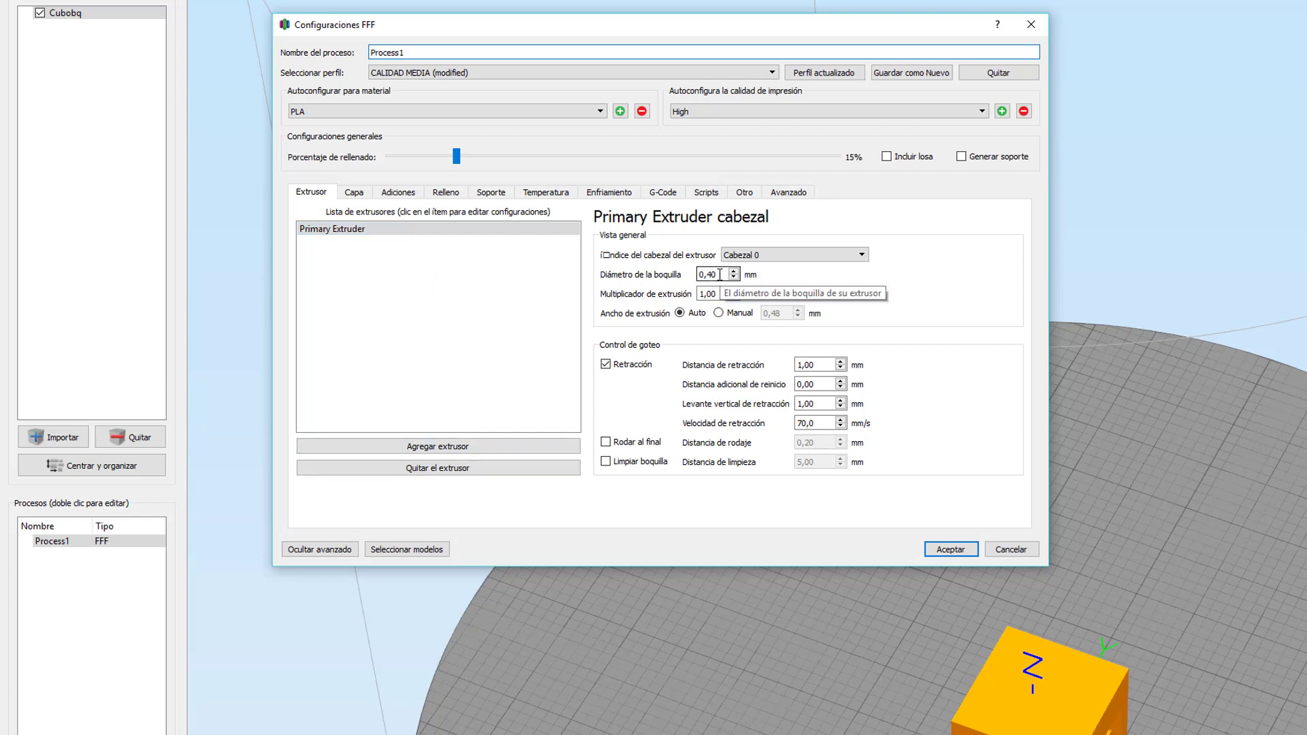
pyautogui.moveTo(720, 275); pyautogui.dragTo(694, 275)
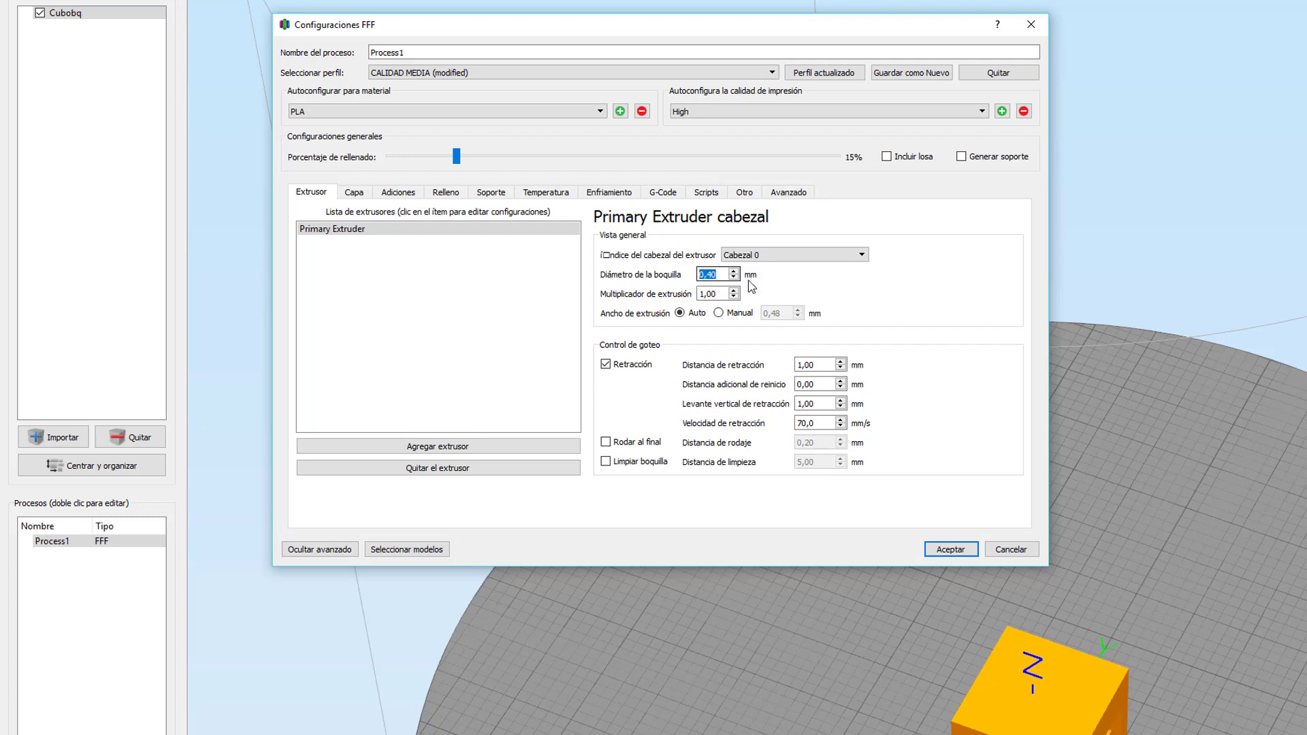
pyautogui.click(717, 272)
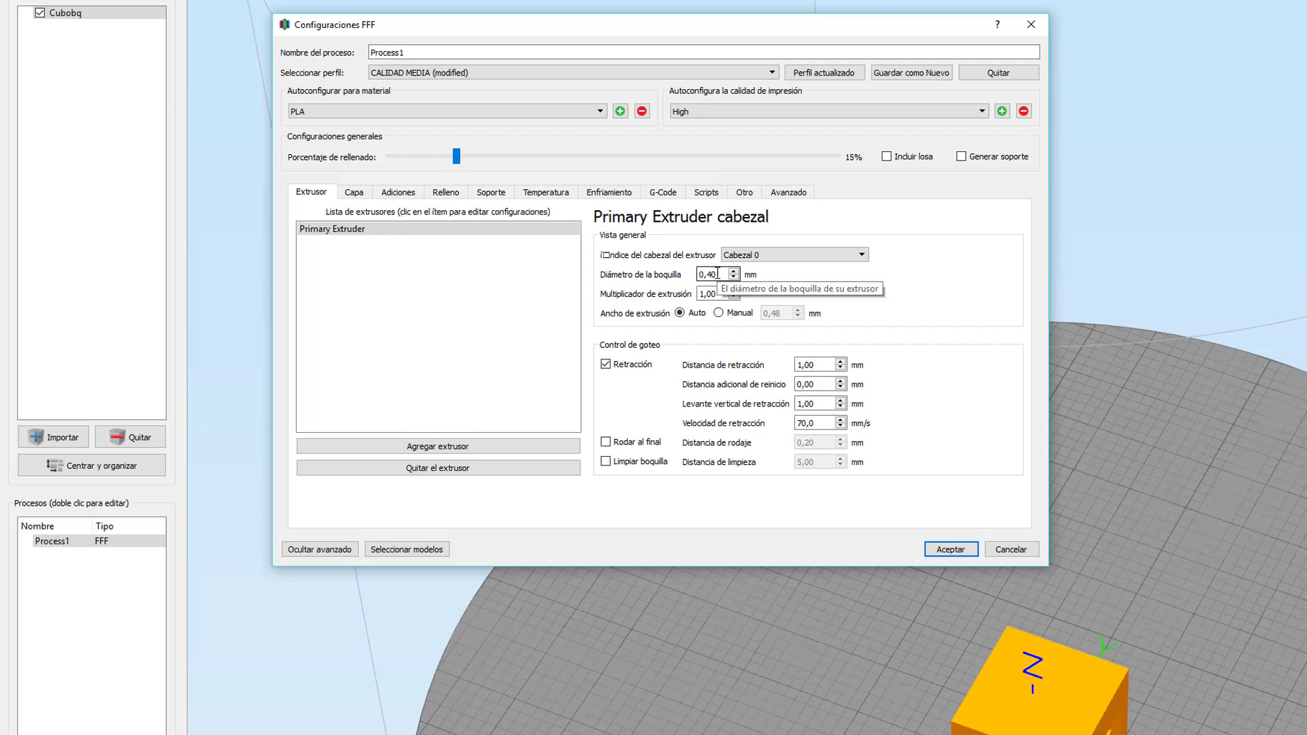
pyautogui.moveTo(717, 272); pyautogui.dragTo(694, 275)
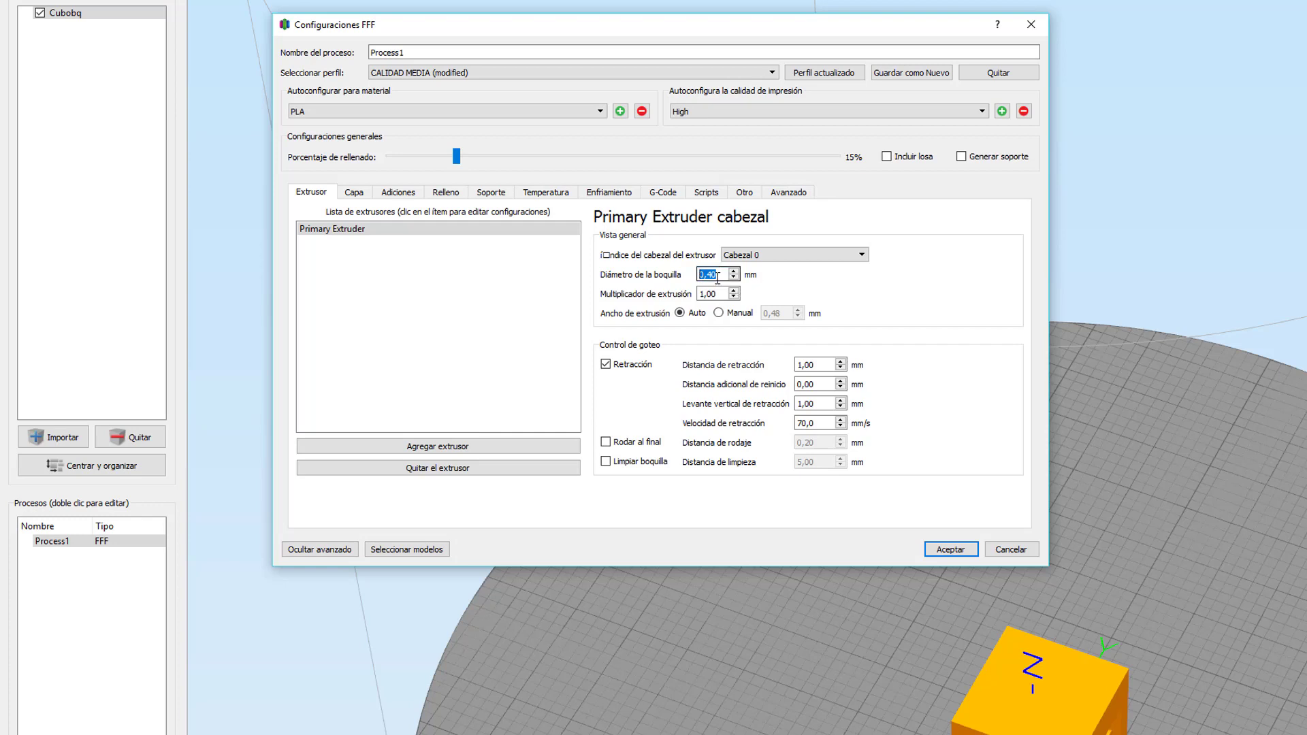
pyautogui.click(770, 285)
pyautogui.click(719, 294)
pyautogui.click(734, 290)
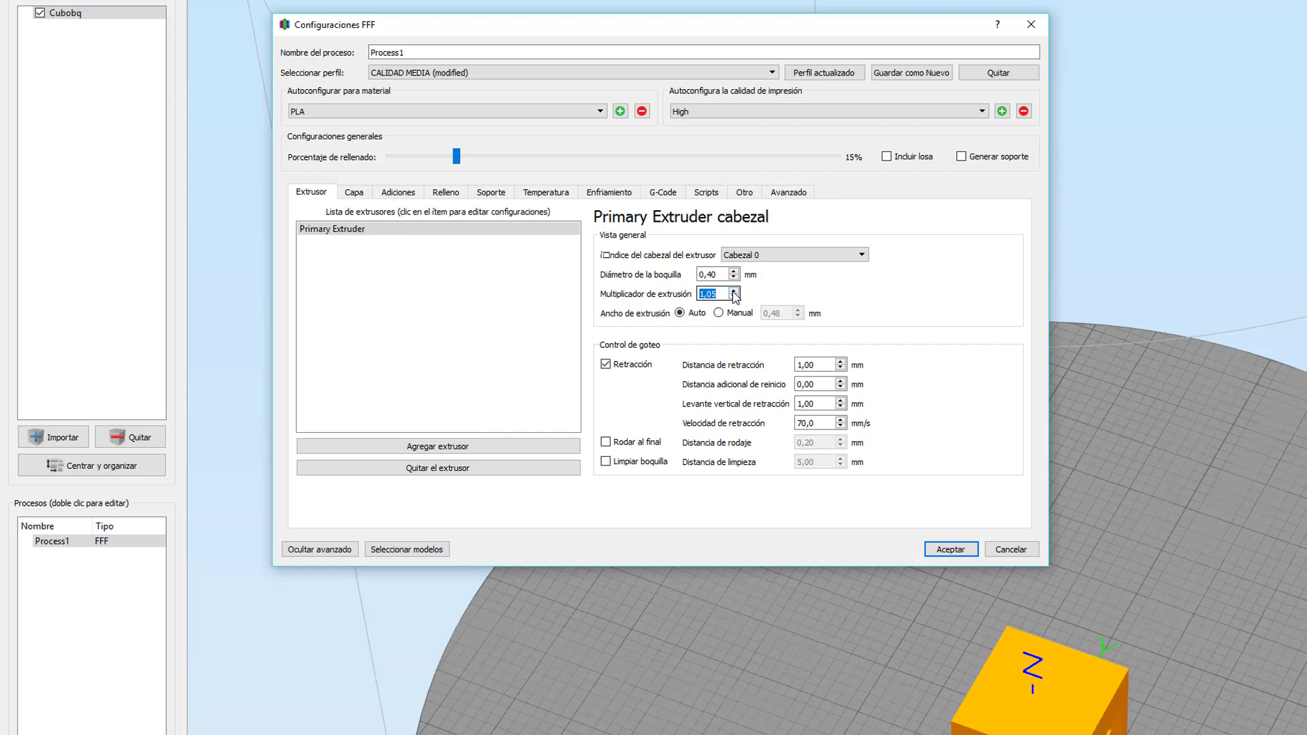
pyautogui.click(734, 290)
pyautogui.click(735, 298)
pyautogui.click(735, 297)
pyautogui.click(734, 297)
pyautogui.click(735, 298)
pyautogui.click(734, 297)
pyautogui.click(734, 291)
pyautogui.click(719, 313)
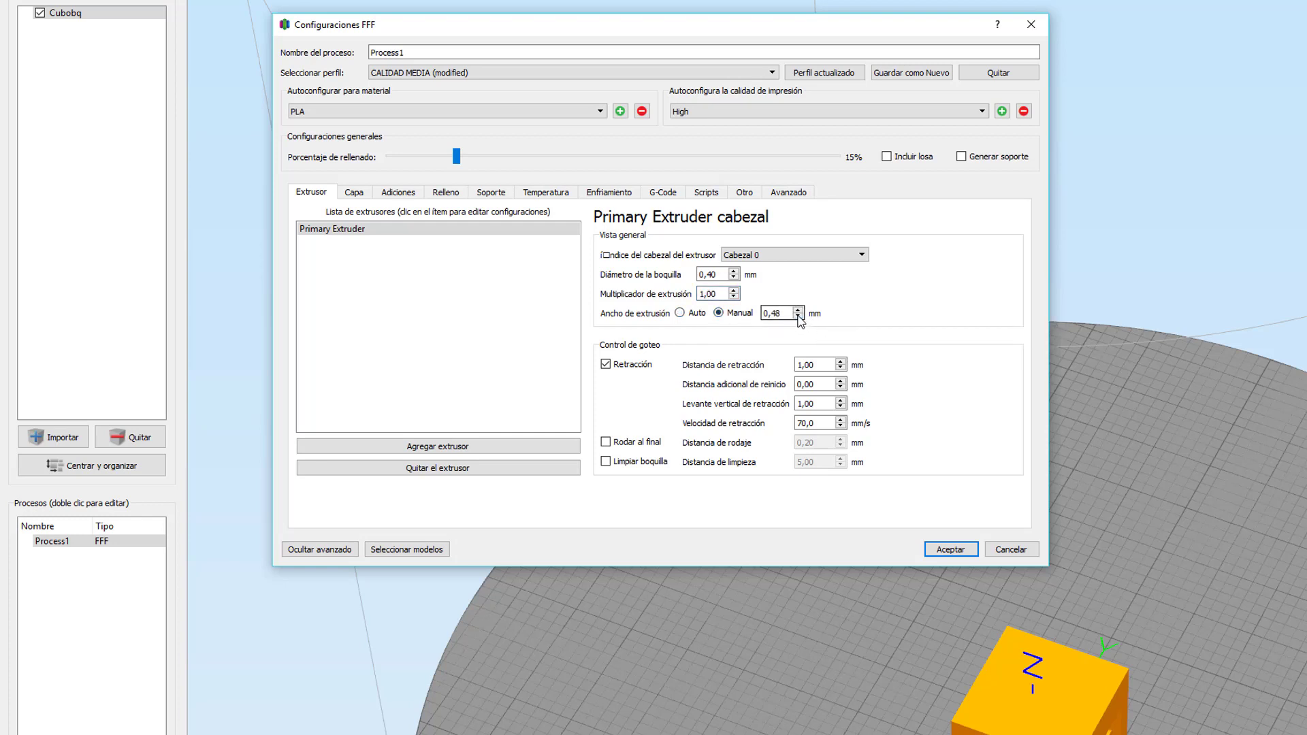
pyautogui.click(798, 316)
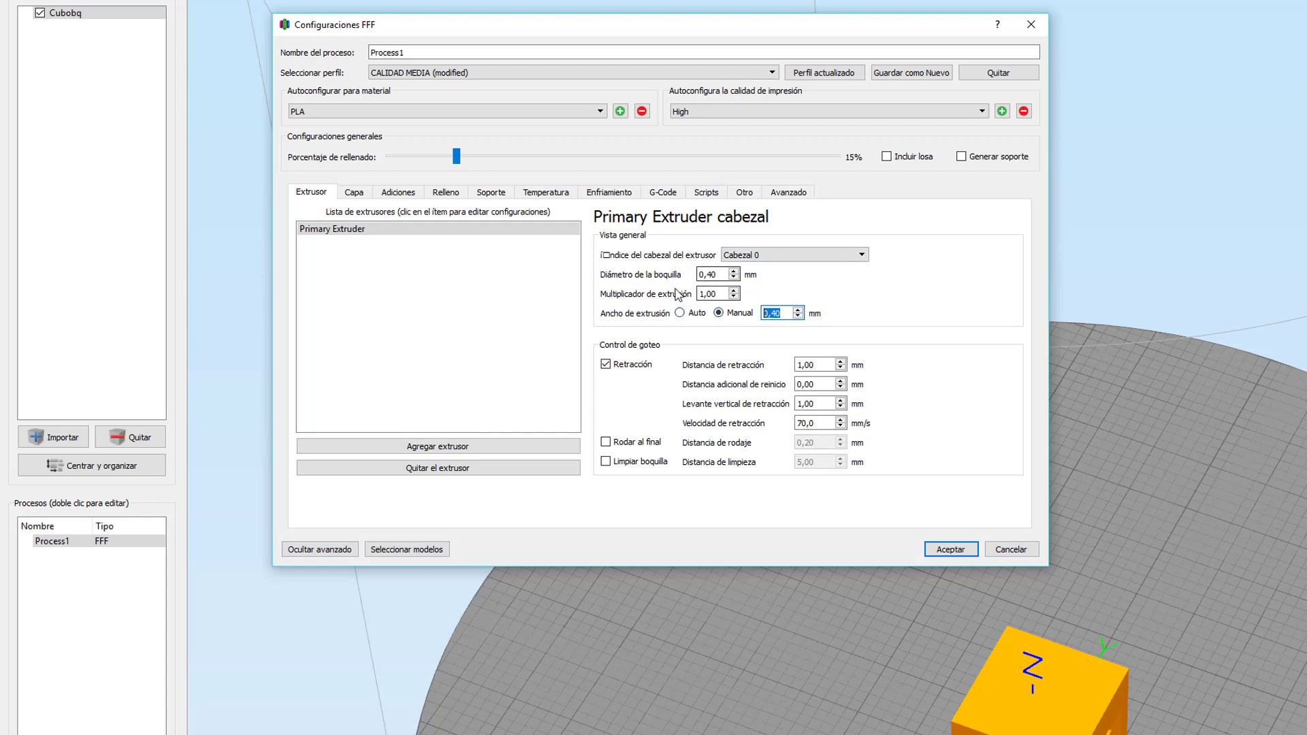
pyautogui.click(799, 309)
pyautogui.click(798, 310)
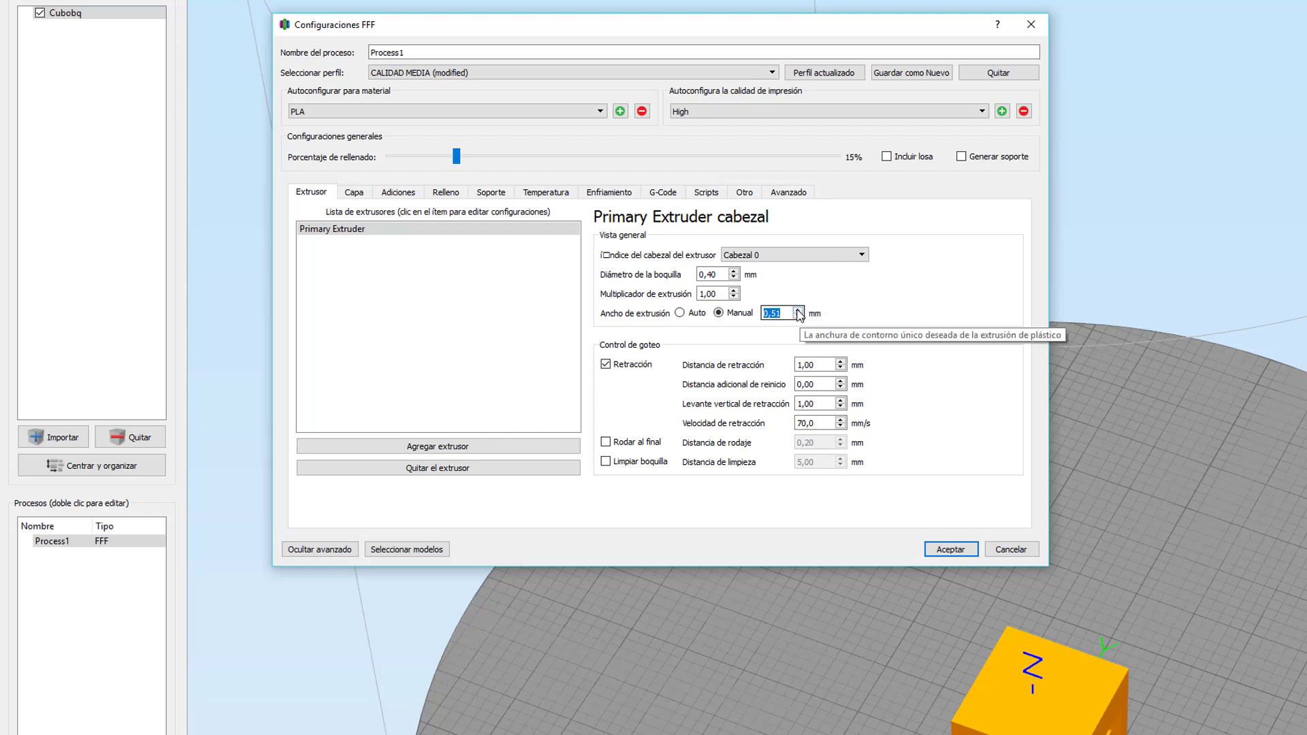
pyautogui.click(798, 317)
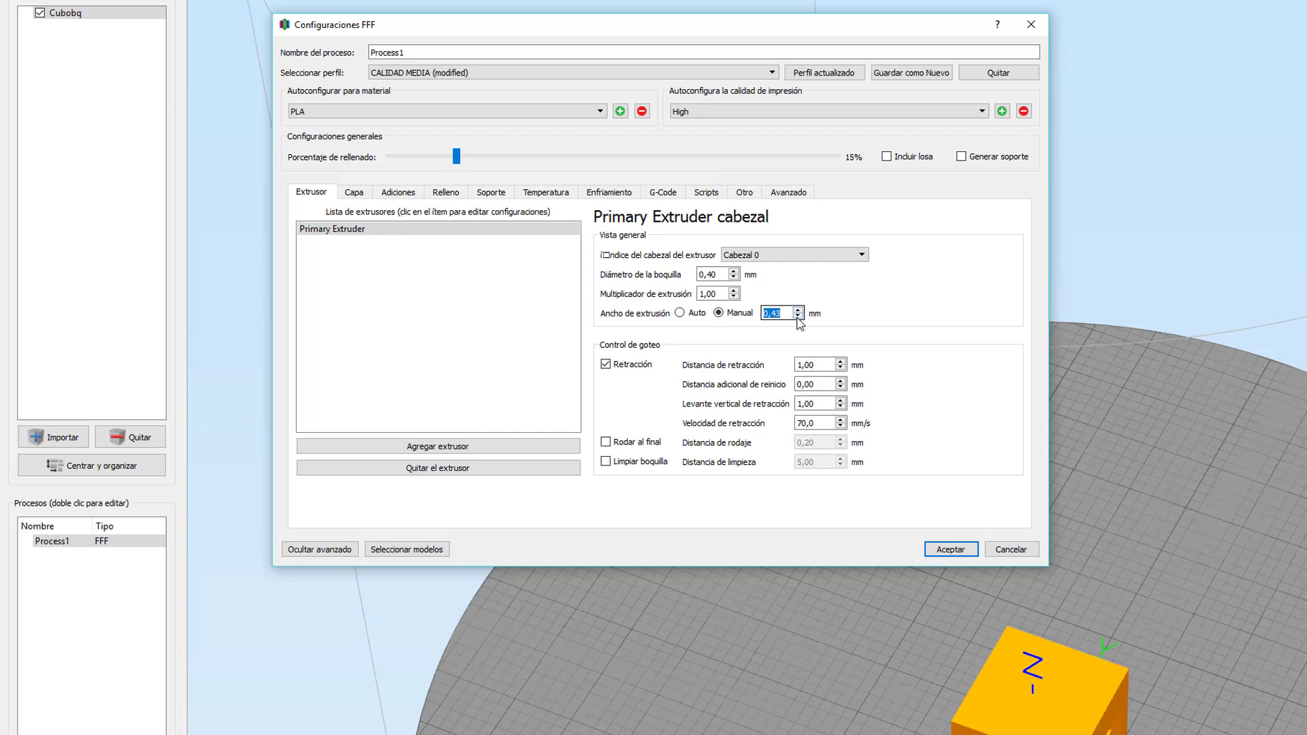
pyautogui.click(680, 314)
pyautogui.click(859, 425)
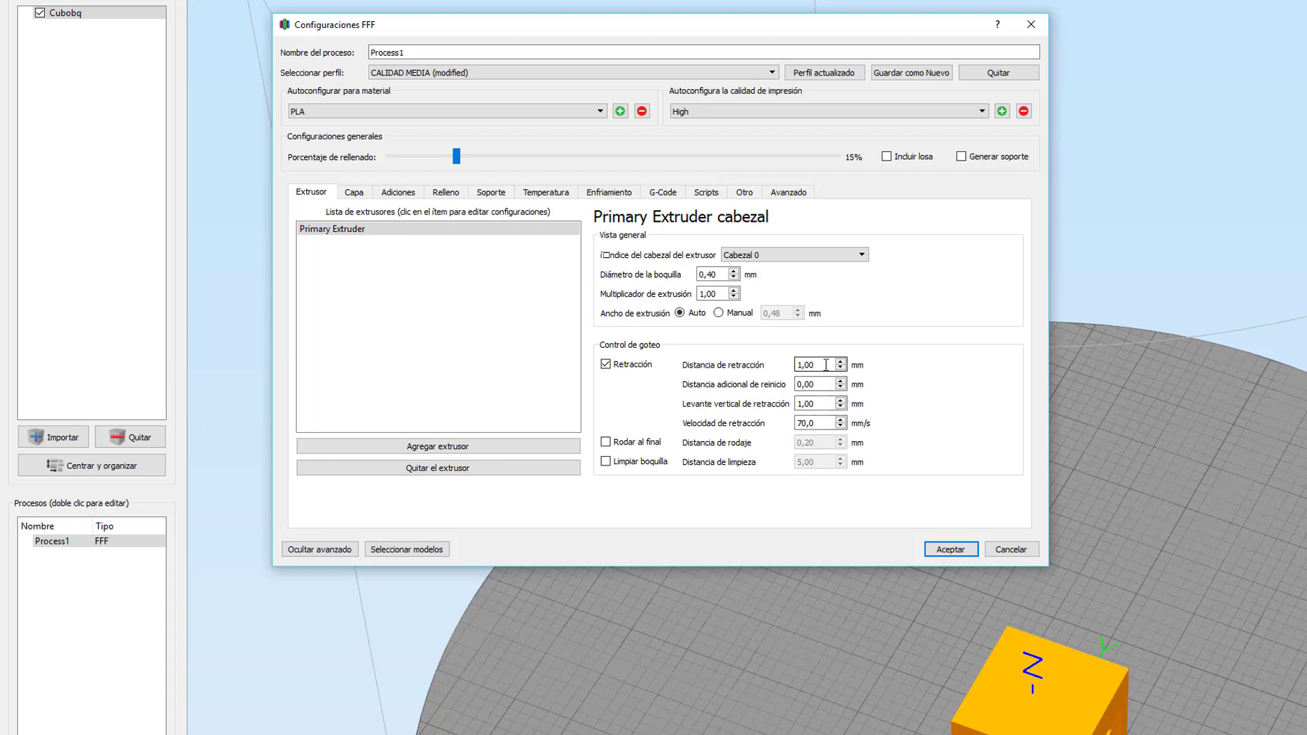
pyautogui.moveTo(818, 365)
pyautogui.moveTo(817, 364); pyautogui.dragTo(798, 366)
pyautogui.moveTo(819, 423); pyautogui.dragTo(793, 422)
pyautogui.click(815, 364)
pyautogui.moveTo(815, 364); pyautogui.dragTo(798, 366)
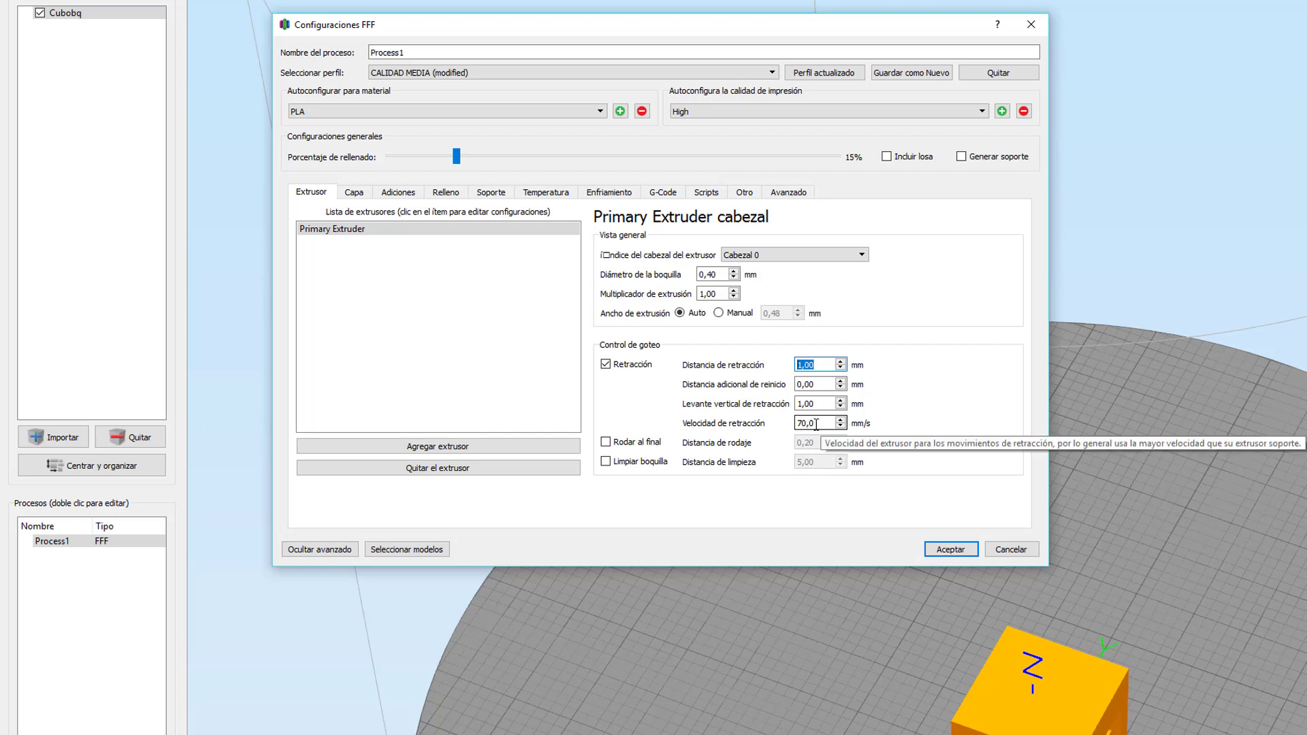
pyautogui.moveTo(815, 423)
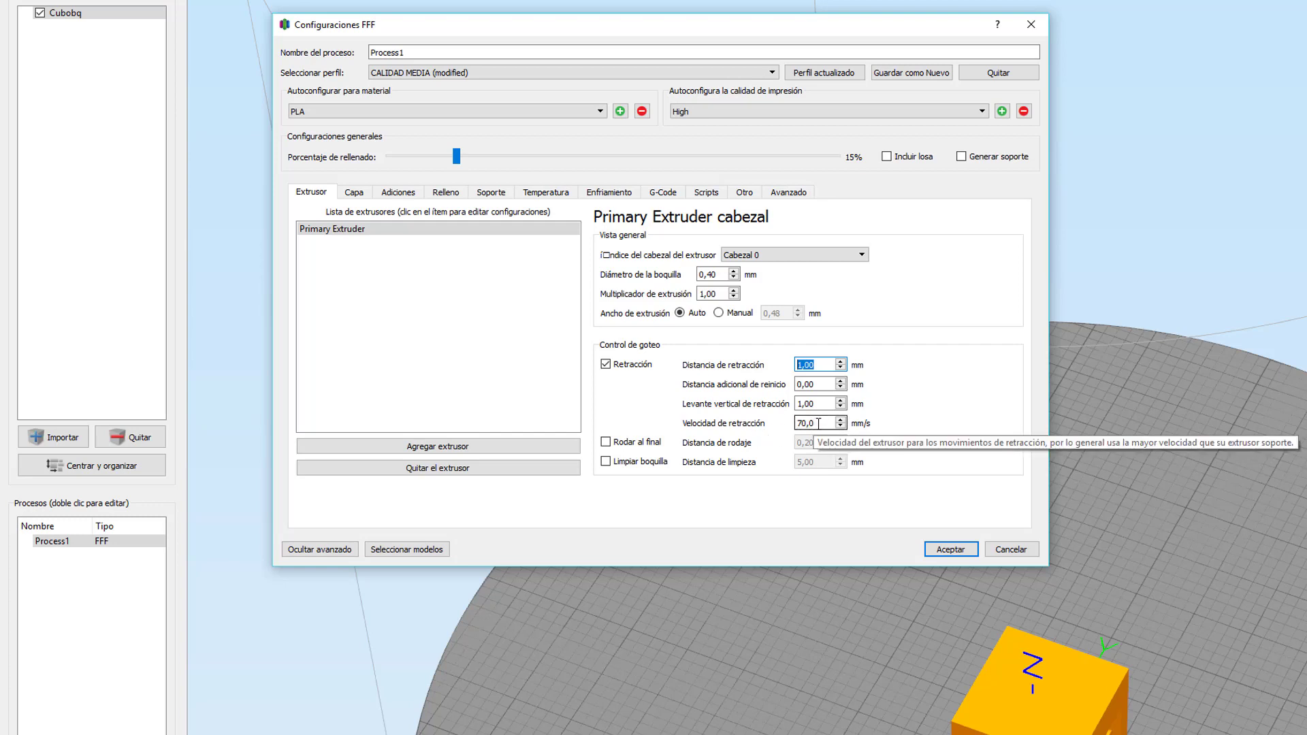
pyautogui.moveTo(815, 423); pyautogui.dragTo(792, 423)
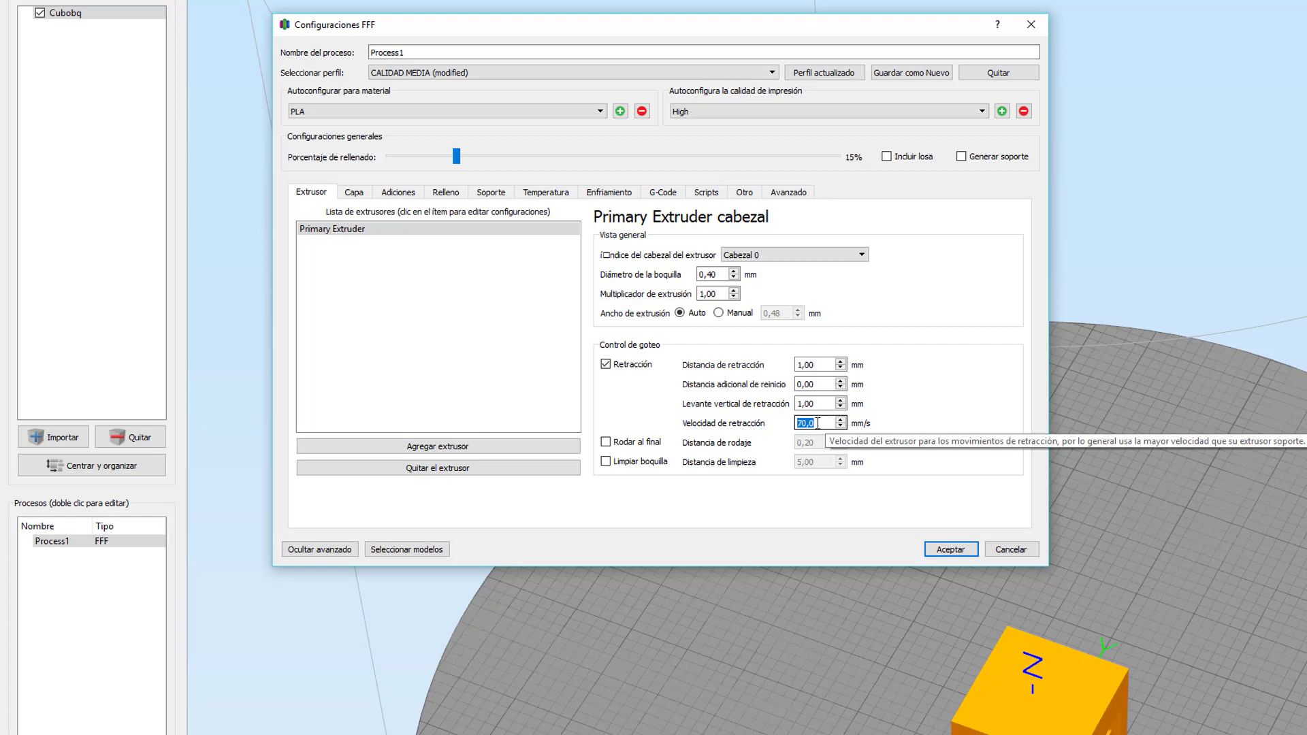
# Step: Change the retraction distance from 1,00 mm to 0,4 mm
pyautogui.click(818, 423)
pyautogui.moveTo(816, 423); pyautogui.dragTo(790, 423)
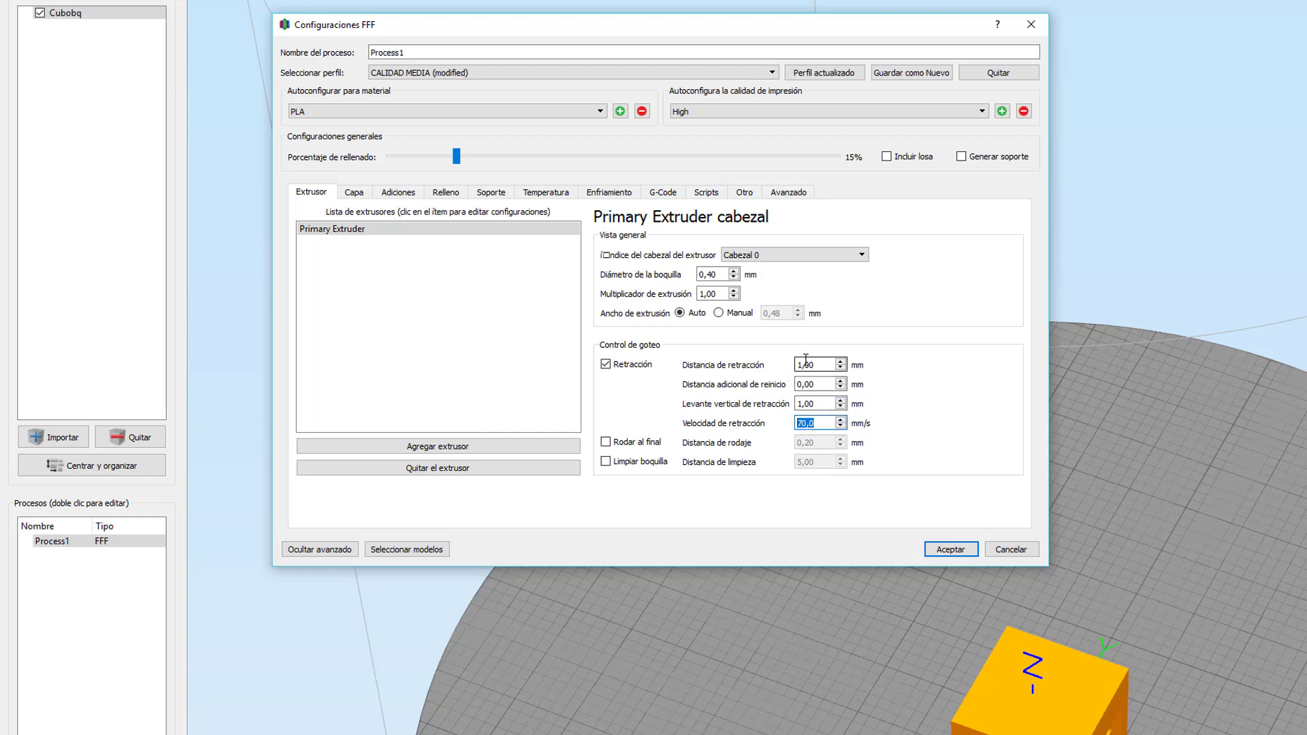
pyautogui.moveTo(820, 364); pyautogui.dragTo(786, 367)
pyautogui.write('0,4')
pyautogui.press('Tab')
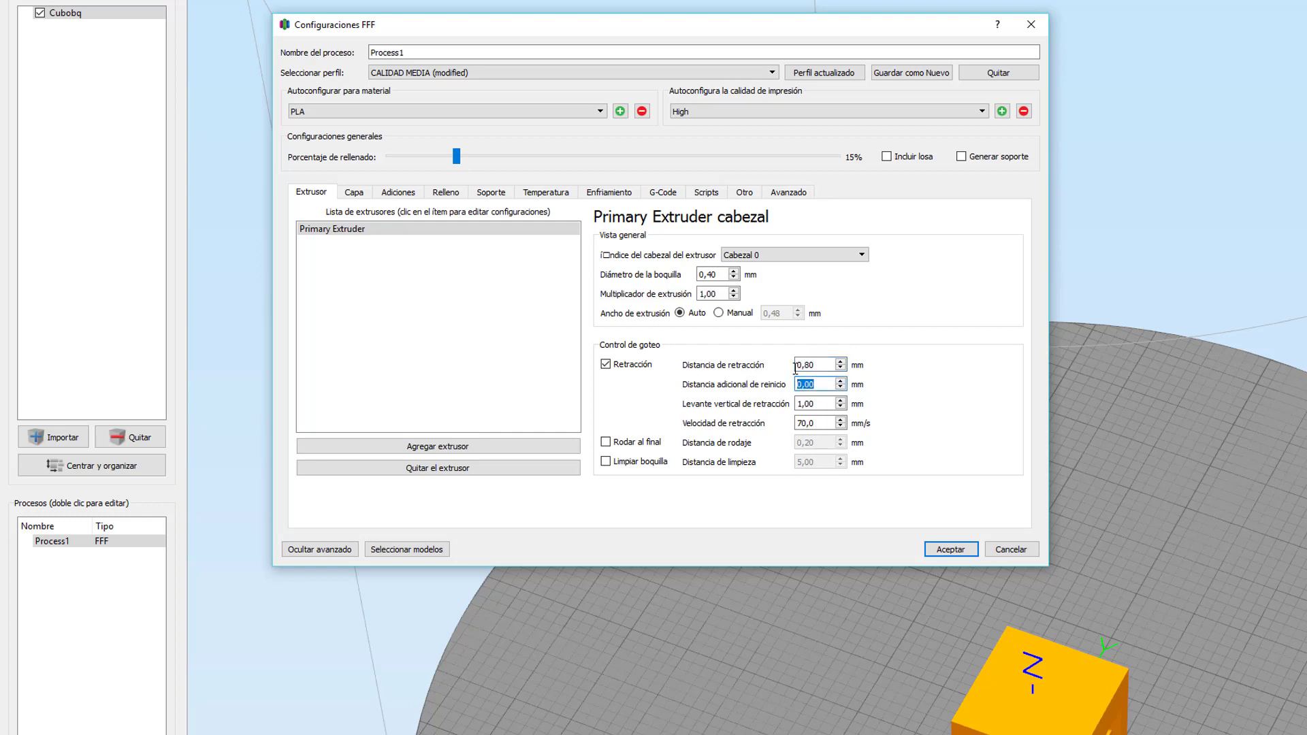
# Step: Restore the retraction distance to 1 mm and show the Capa layer settings
pyautogui.moveTo(824, 364); pyautogui.dragTo(788, 375)
pyautogui.write('1')
pyautogui.press('Tab')
pyautogui.click(356, 194)
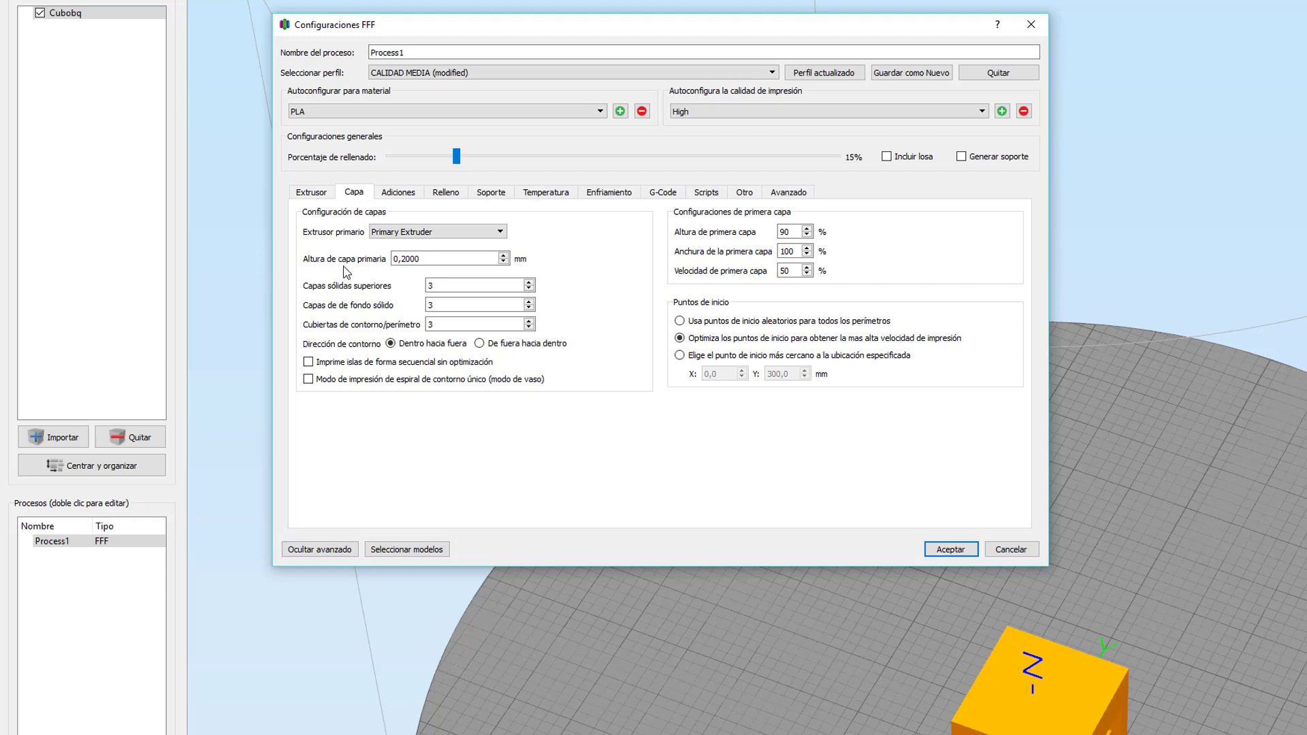
# Step: Try primary layer heights of 0,1000 and 0,3000 mm, then return it to 0,2000 mm
pyautogui.click(425, 261)
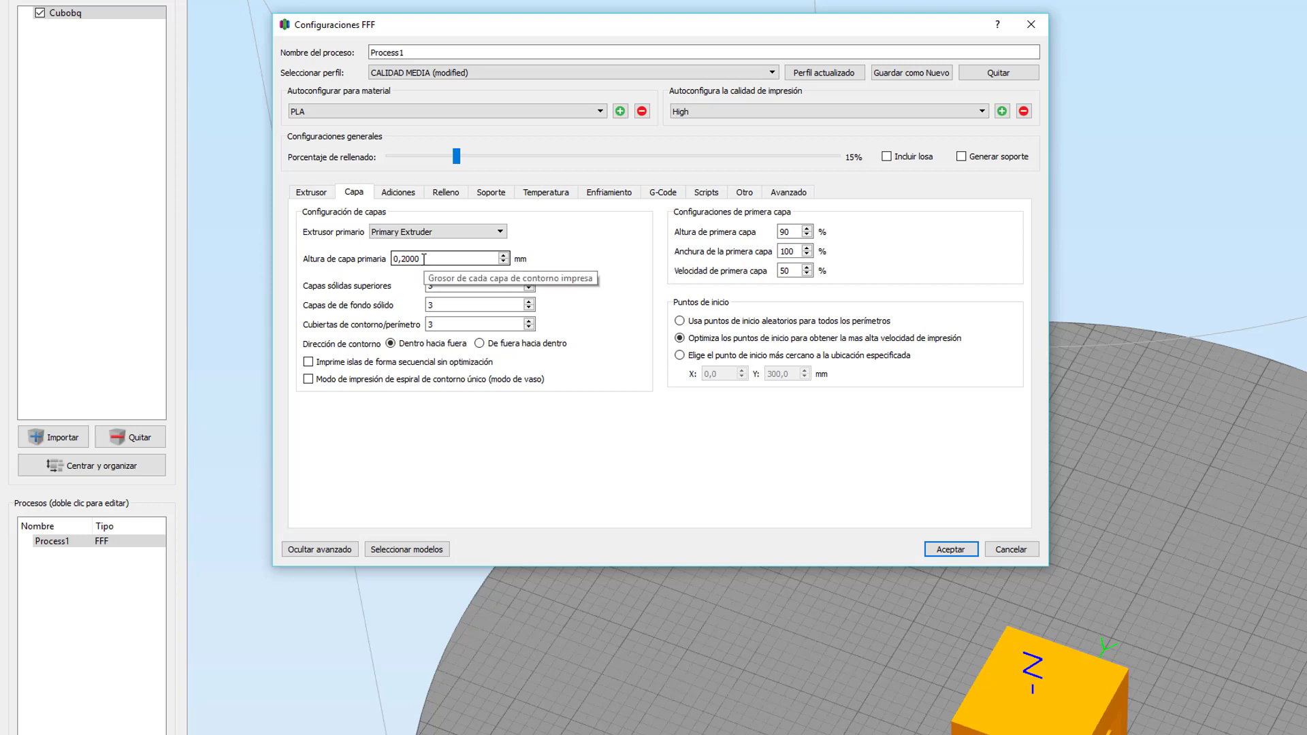
pyautogui.moveTo(424, 258); pyautogui.dragTo(388, 259)
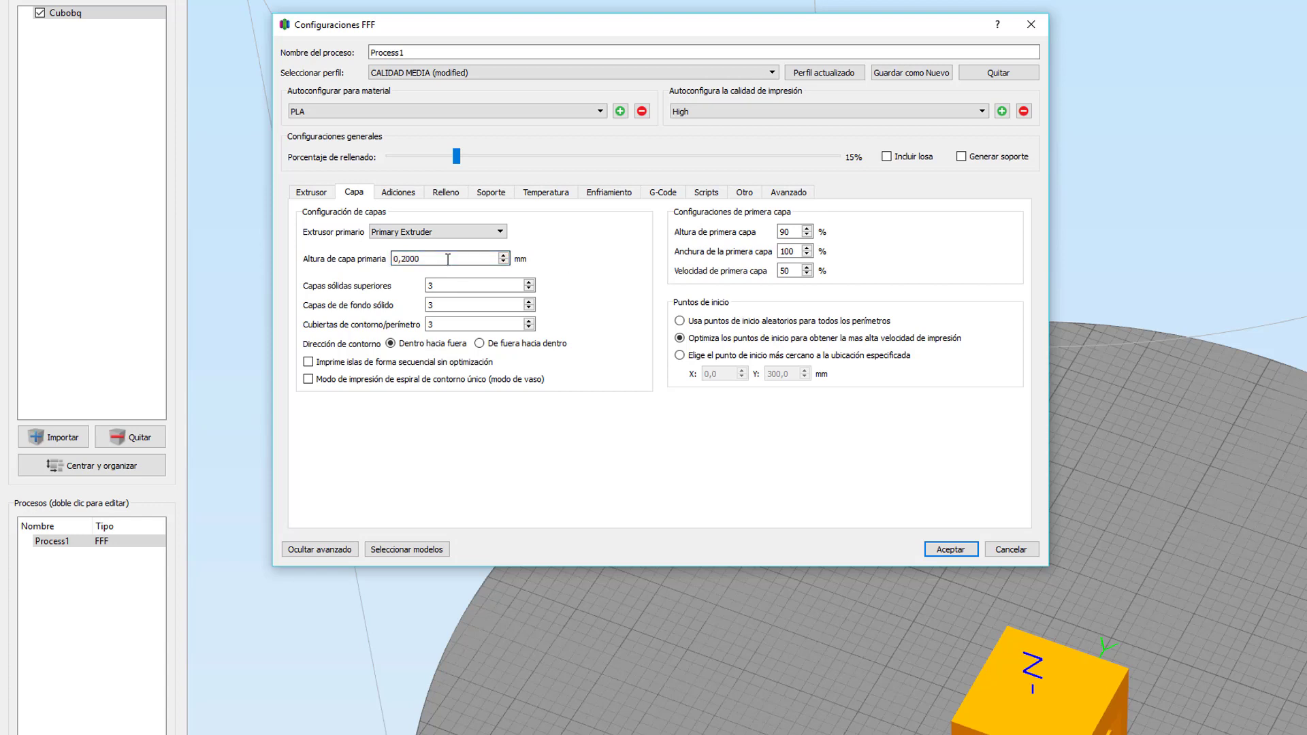
pyautogui.write('0,1000')
pyautogui.press('Tab')
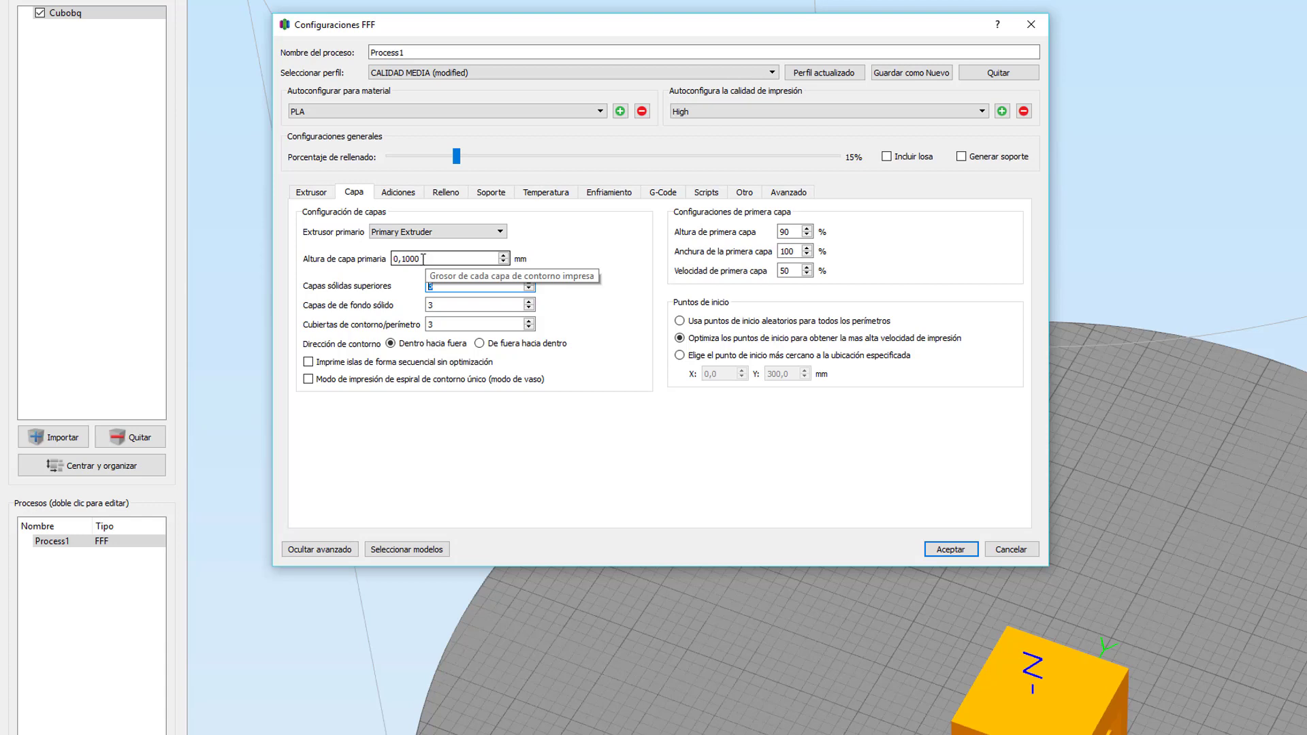
pyautogui.moveTo(423, 258); pyautogui.dragTo(394, 260)
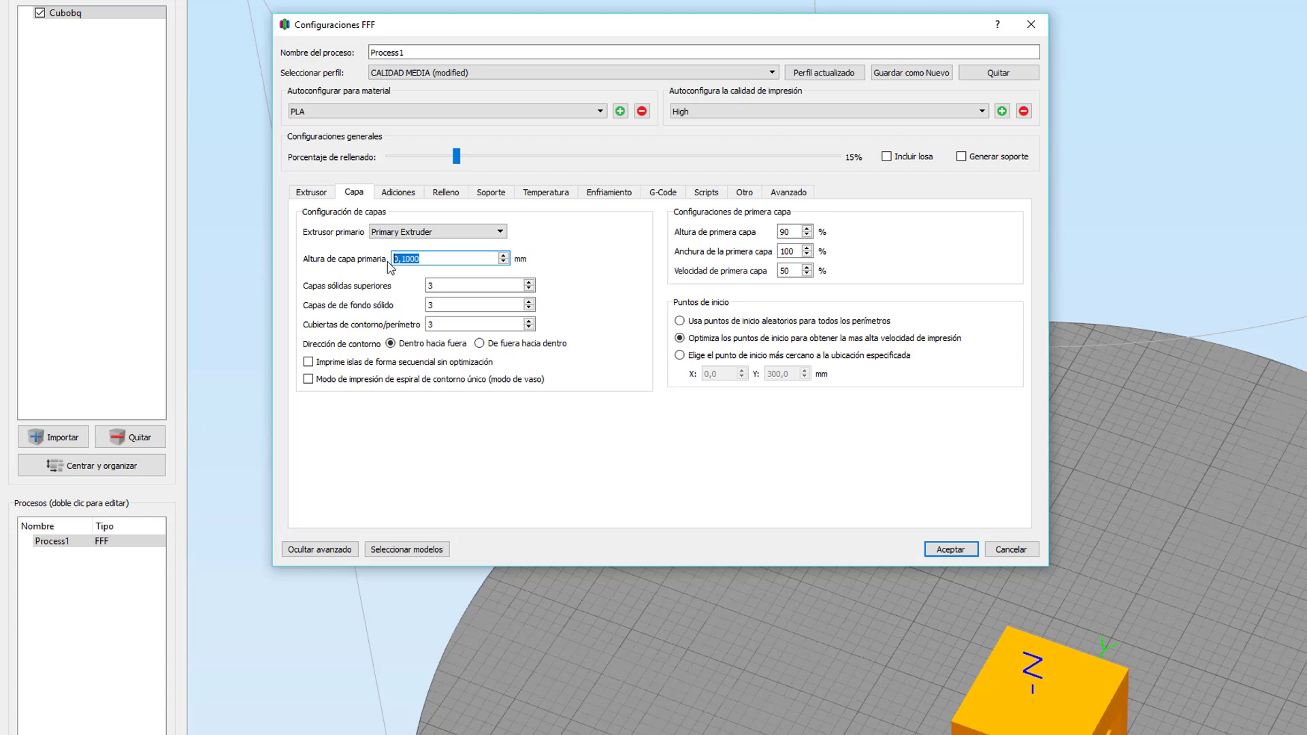
pyautogui.press('Tab')
pyautogui.moveTo(431, 258); pyautogui.dragTo(350, 266)
pyautogui.write('0,2')
pyautogui.press('Tab')
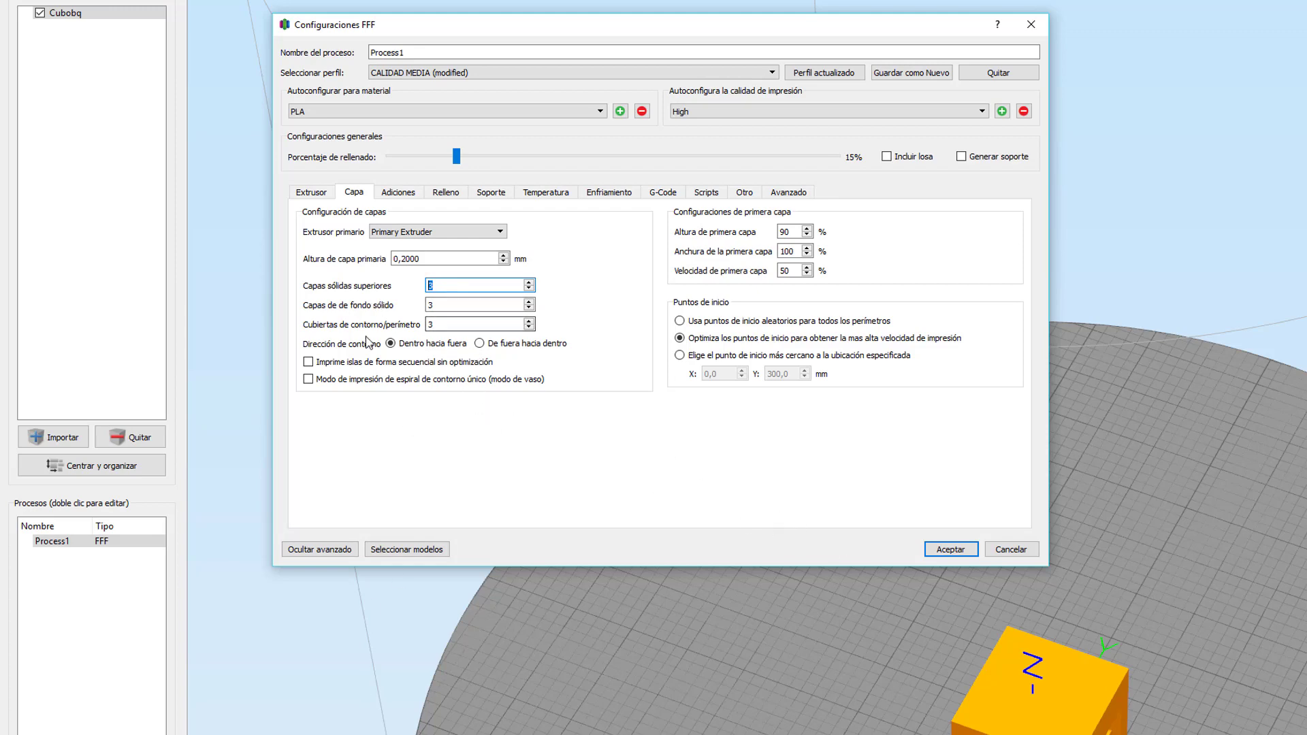
# Step: Accept the process settings and slice the cube into a toolpath preview
pyautogui.click(952, 549)
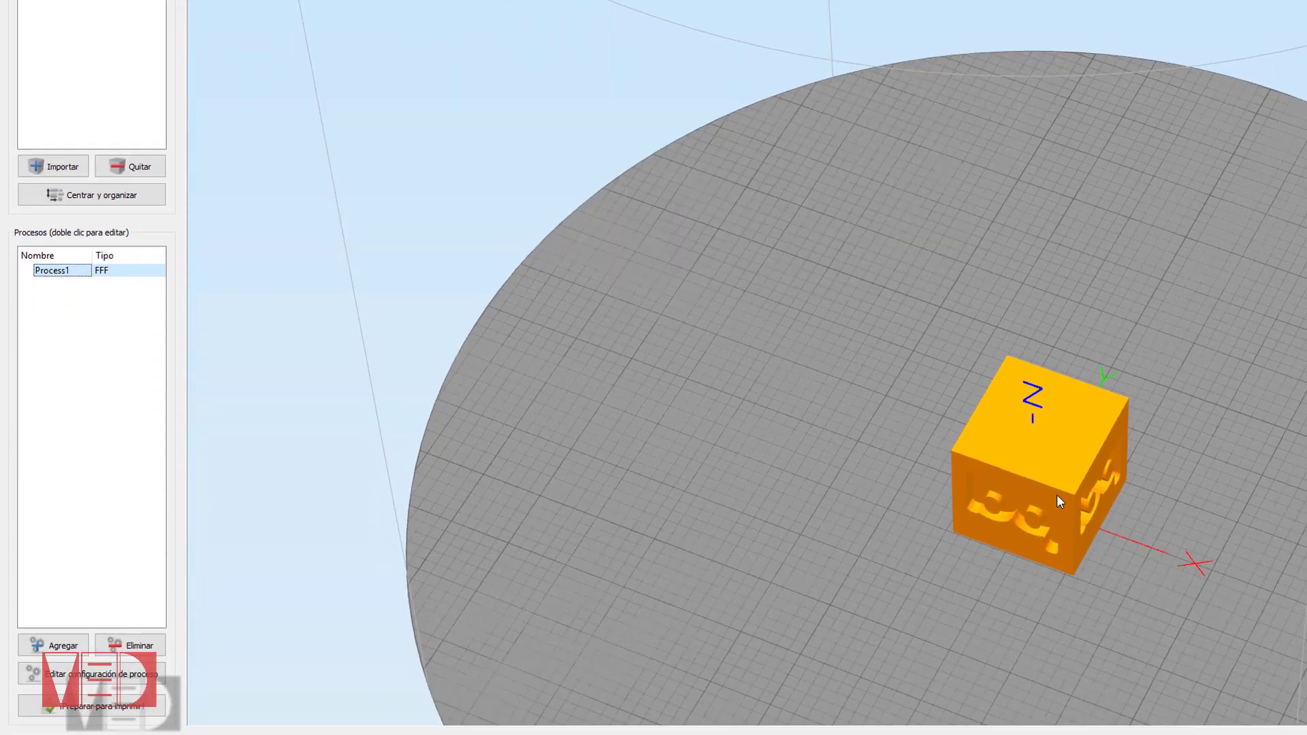
pyautogui.moveTo(1059, 700); pyautogui.dragTo(1042, 614)
pyautogui.scroll(2, 1044, 407)
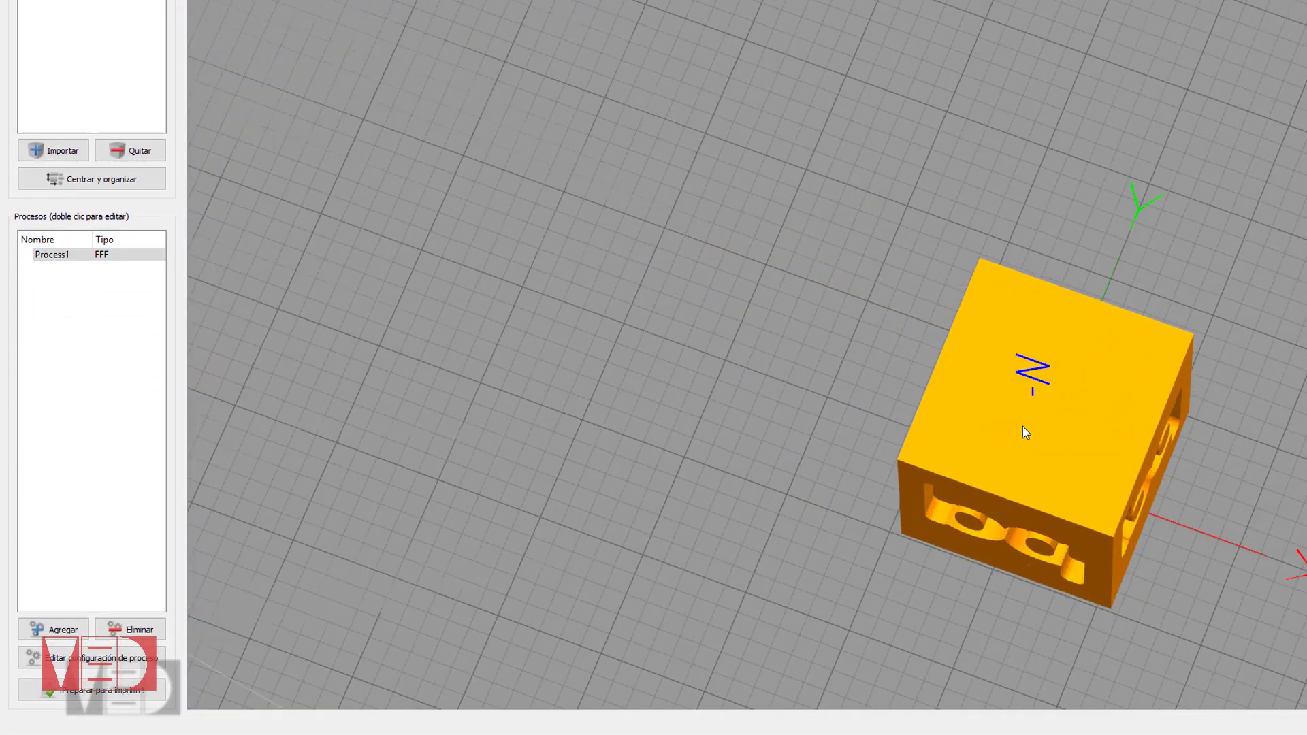
pyautogui.click(147, 689)
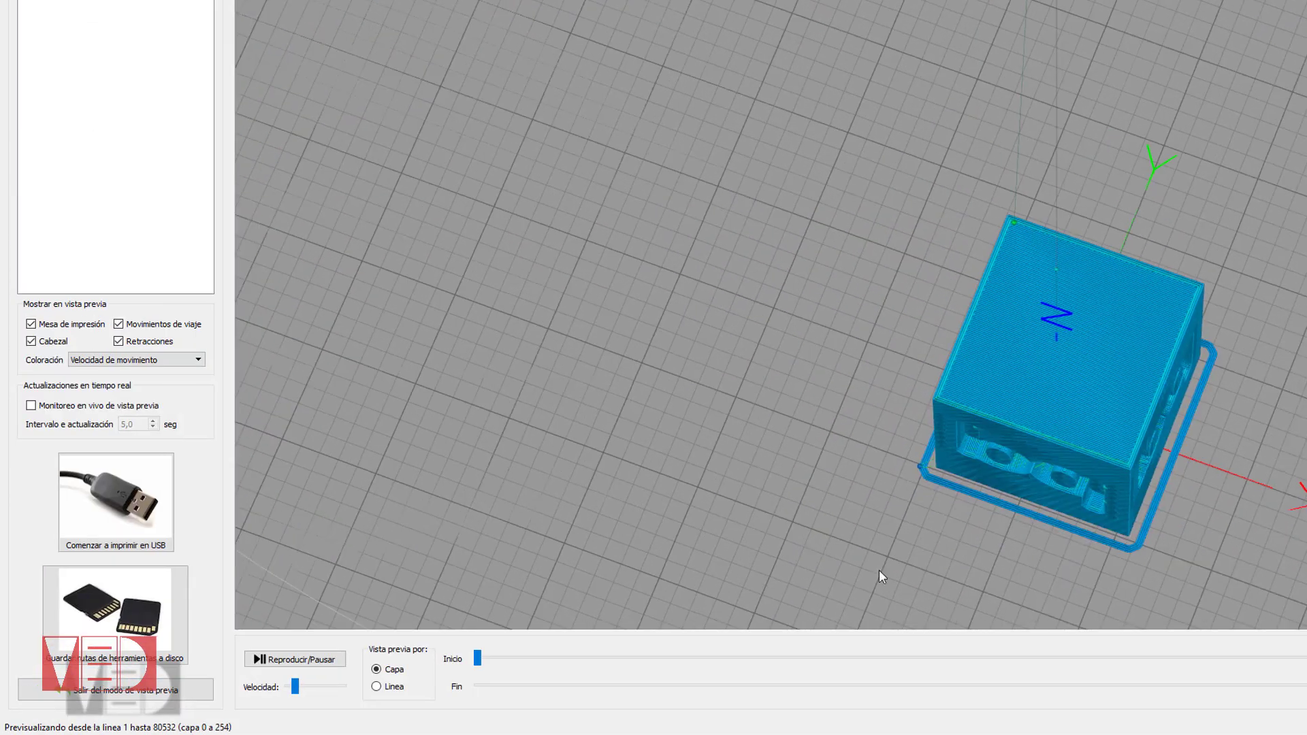
# Step: Step through preview layers between the solid top infill and honeycomb sparse infill
pyautogui.scroll(6, 1114, 484)
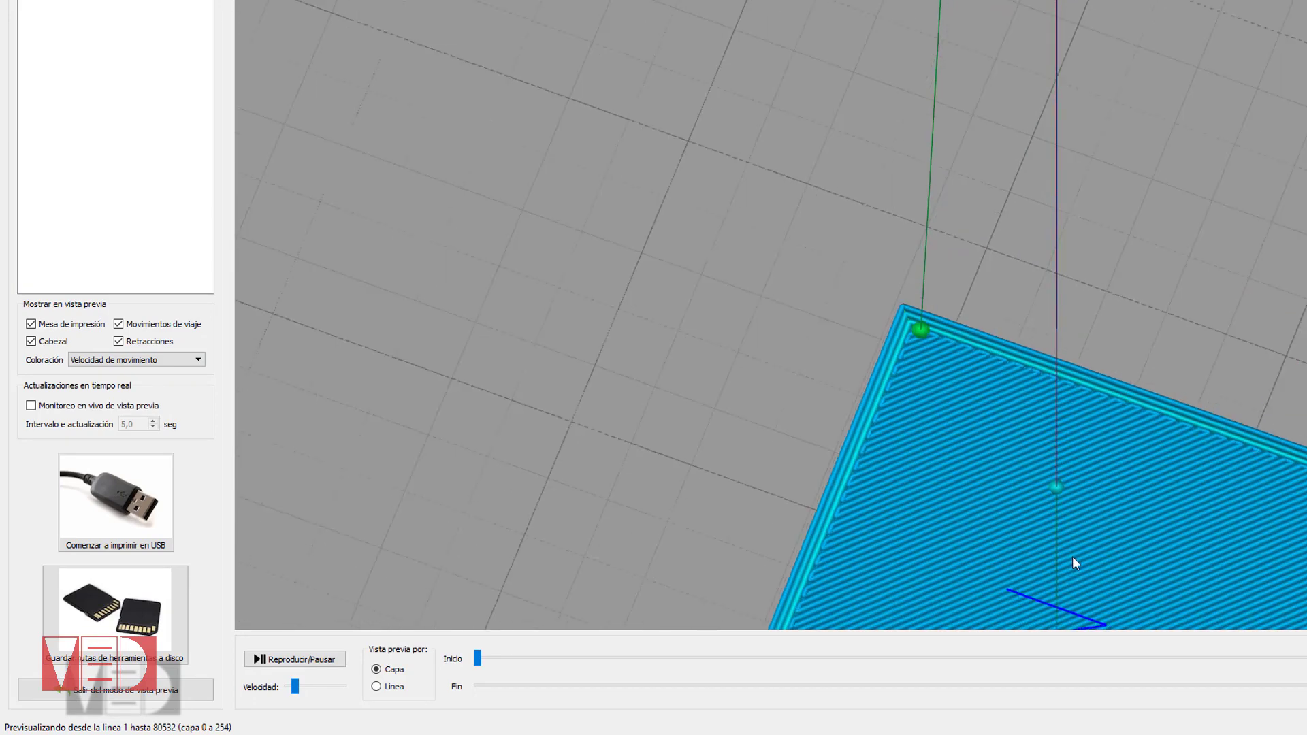
pyautogui.scroll(2, 1084, 465)
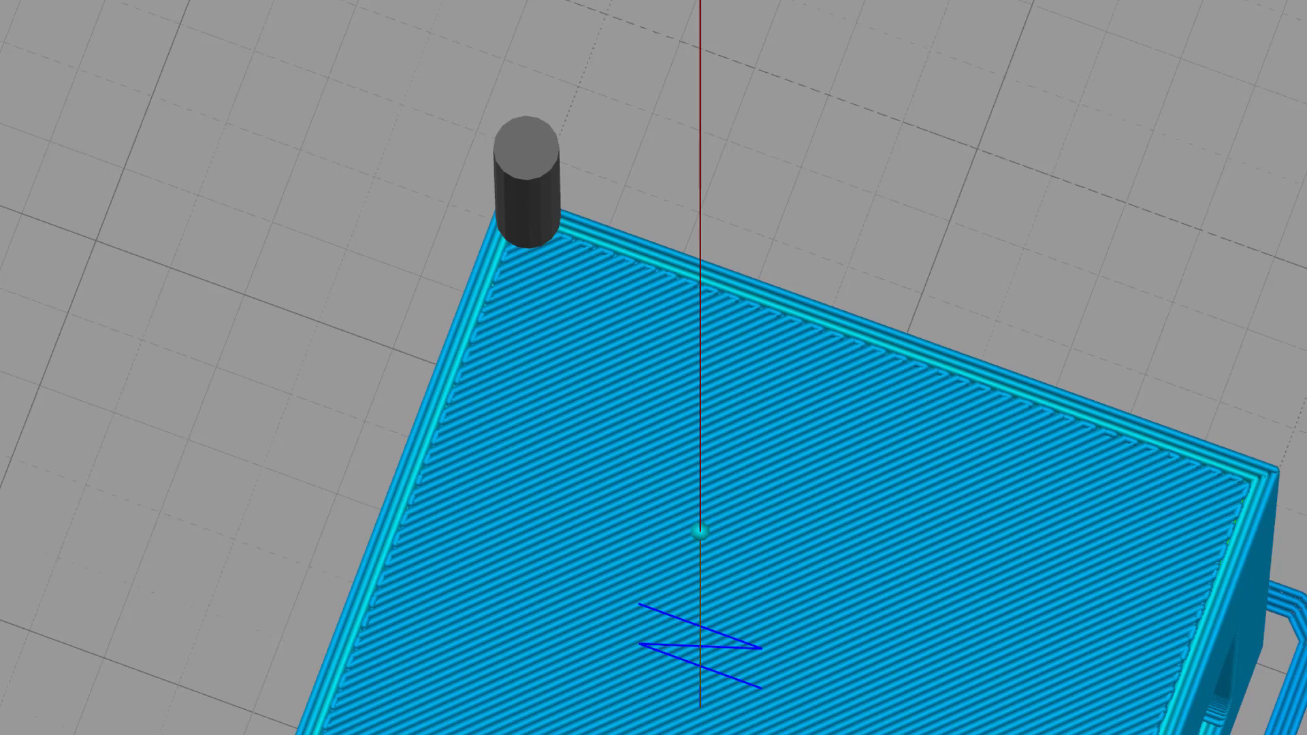
pyautogui.press('Up')
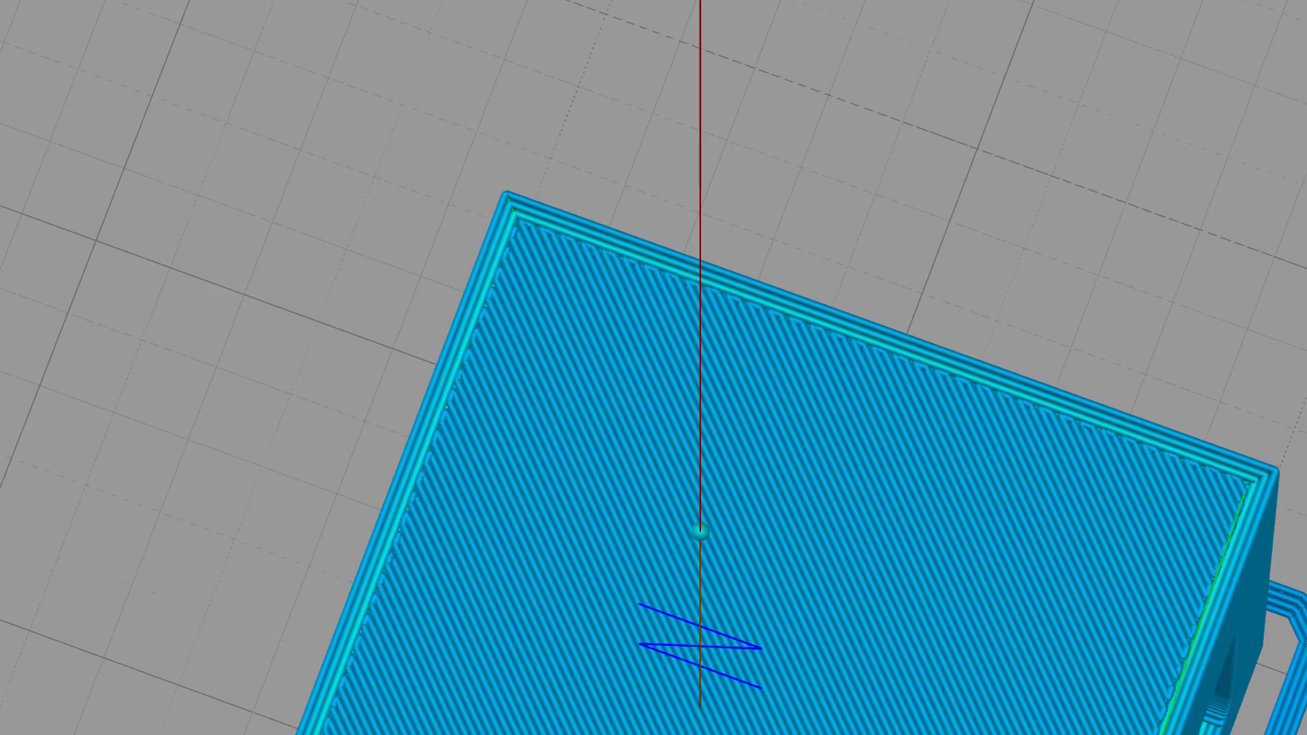
pyautogui.press('Up')
pyautogui.press('Down')
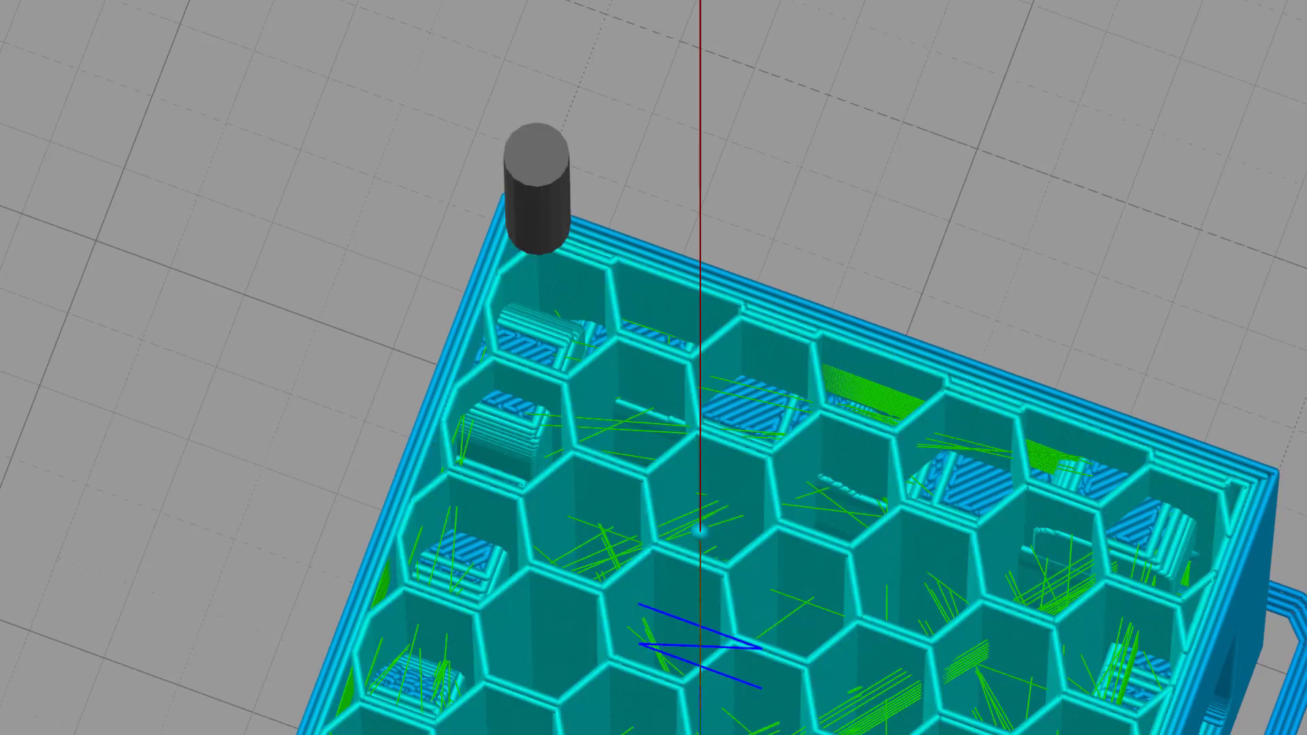
pyautogui.press('Up')
pyautogui.press('Up')
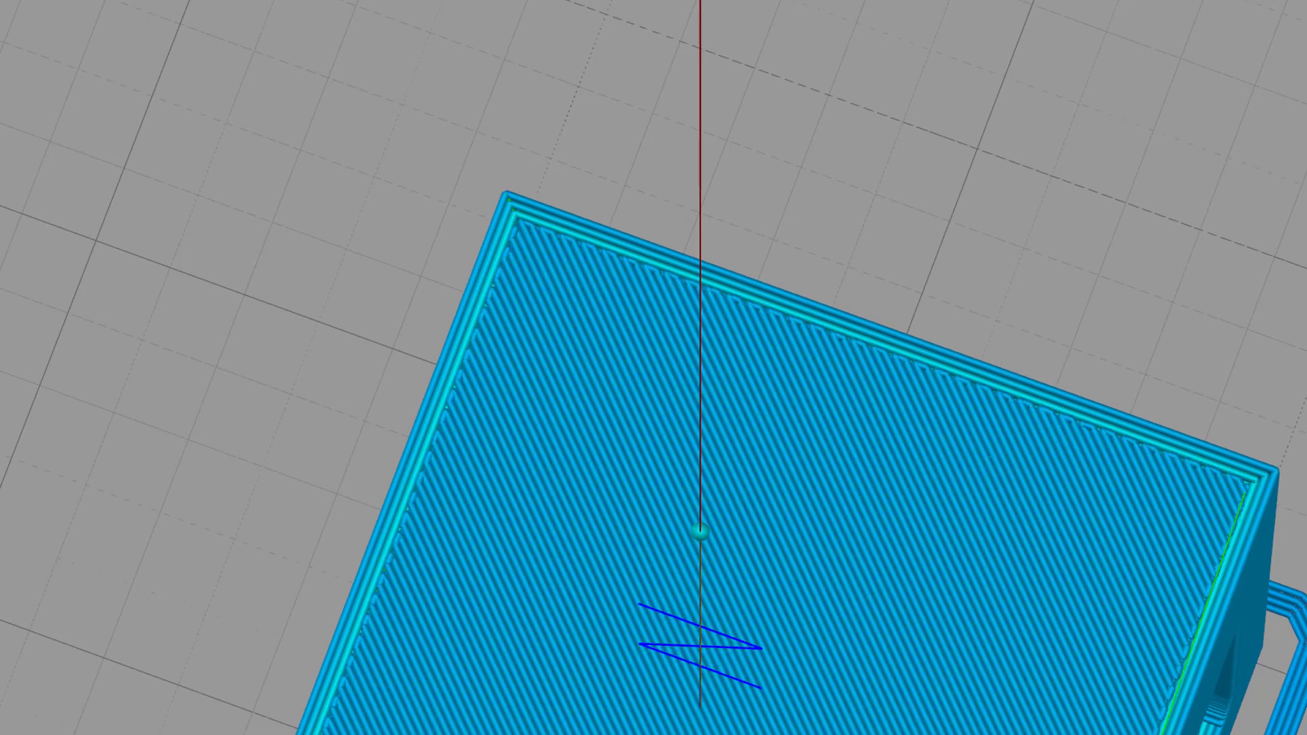
pyautogui.press('Down')
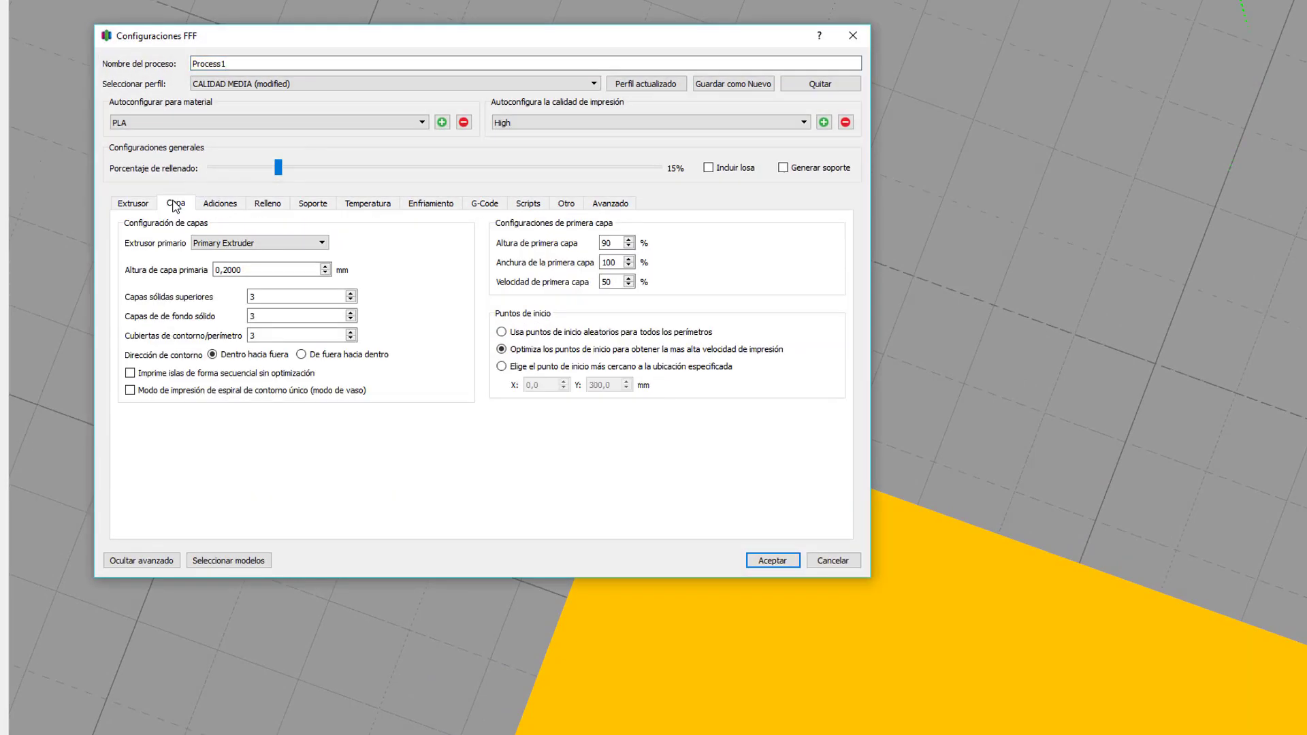
pyautogui.doubleClick(265, 297)
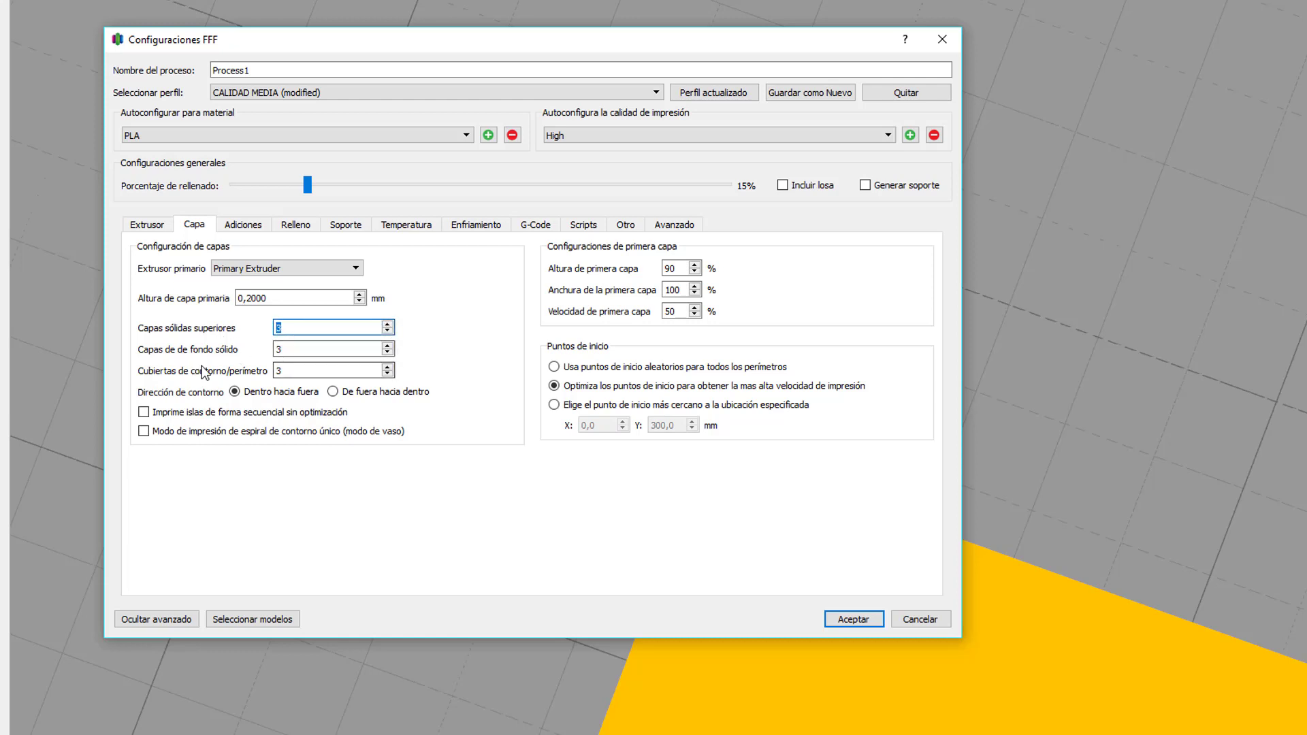
pyautogui.click(292, 348)
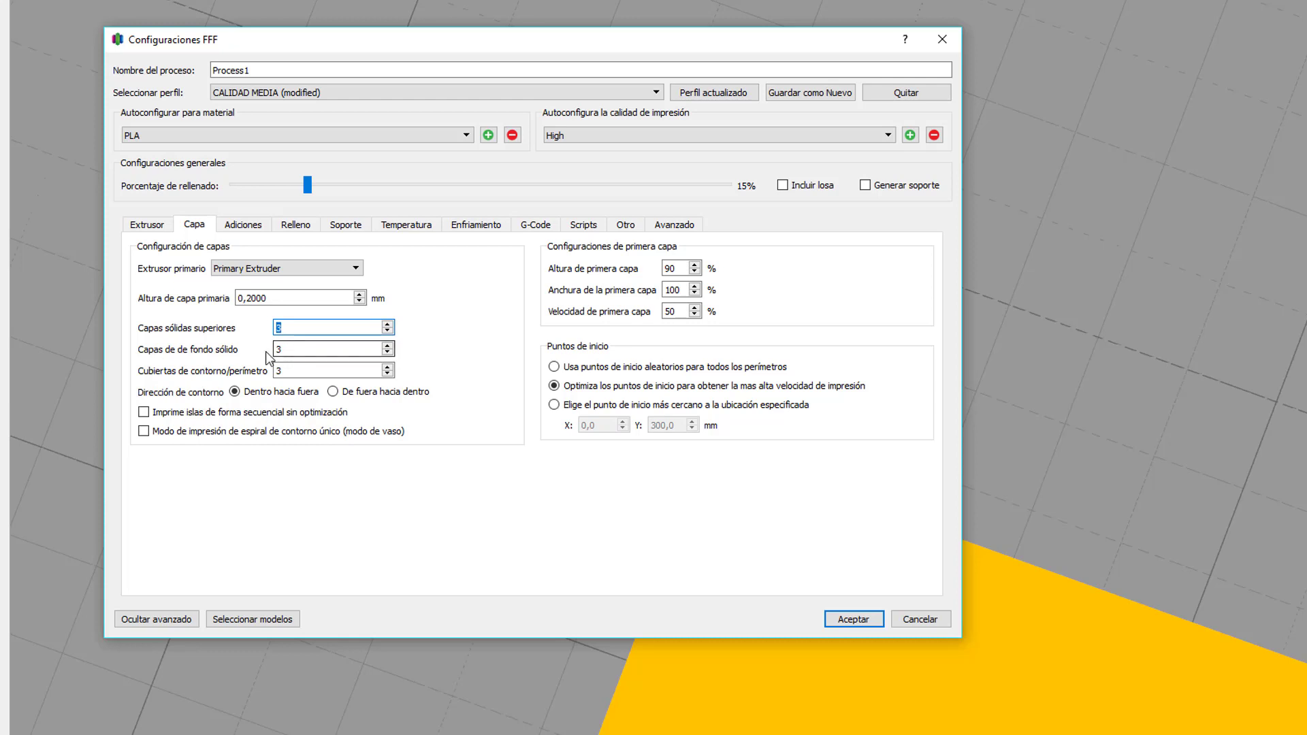
pyautogui.press('Tab')
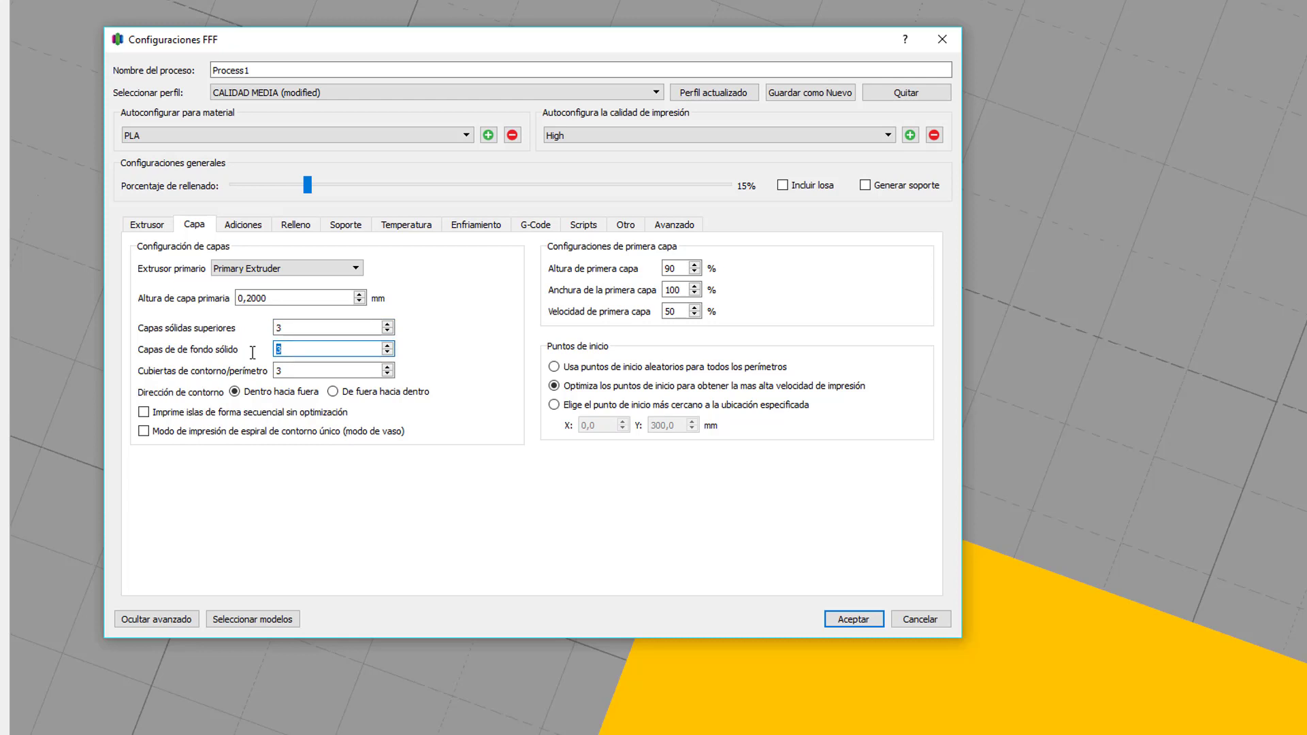
pyautogui.write('1')
pyautogui.press('Tab')
pyautogui.hotkey('shift', 'Tab')
pyautogui.hotkey('shift', 'Tab')
pyautogui.press('Tab')
pyautogui.write('2')
pyautogui.press('Tab')
pyautogui.hotkey('shift', 'Tab')
pyautogui.write('3')
pyautogui.press('Tab')
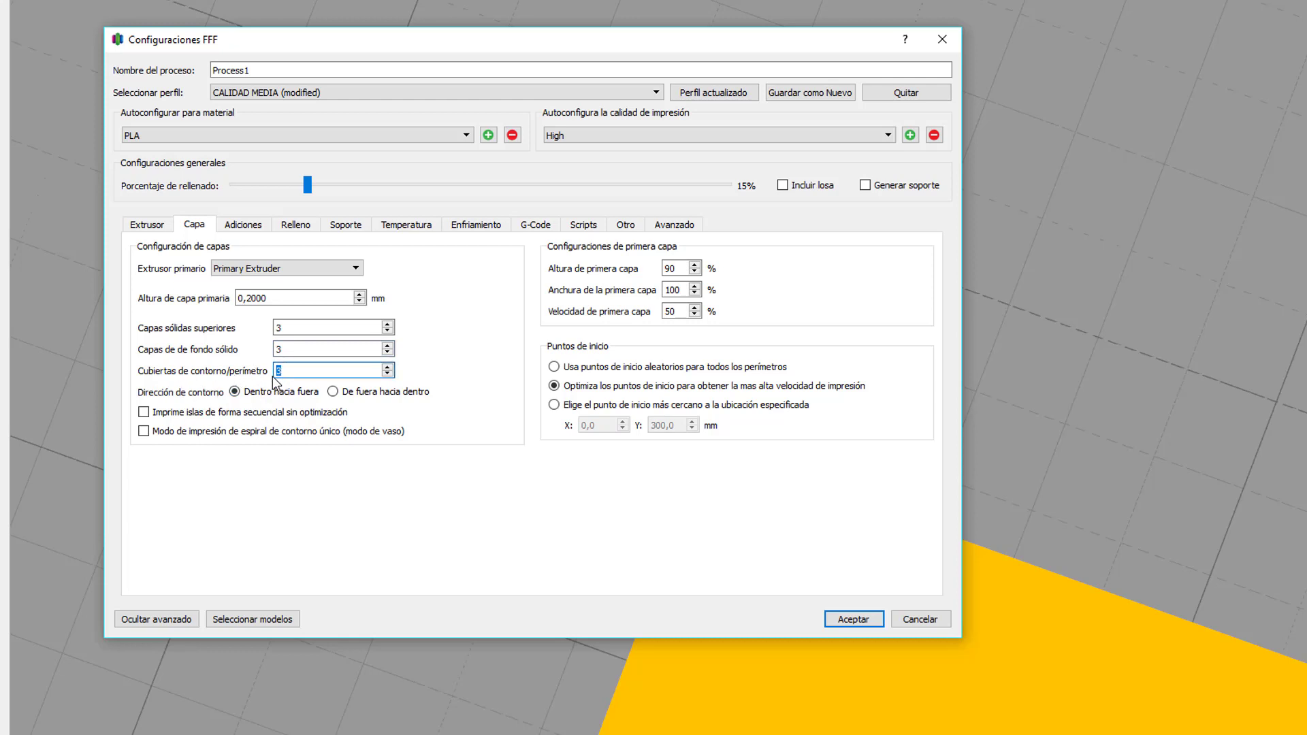
pyautogui.click(863, 621)
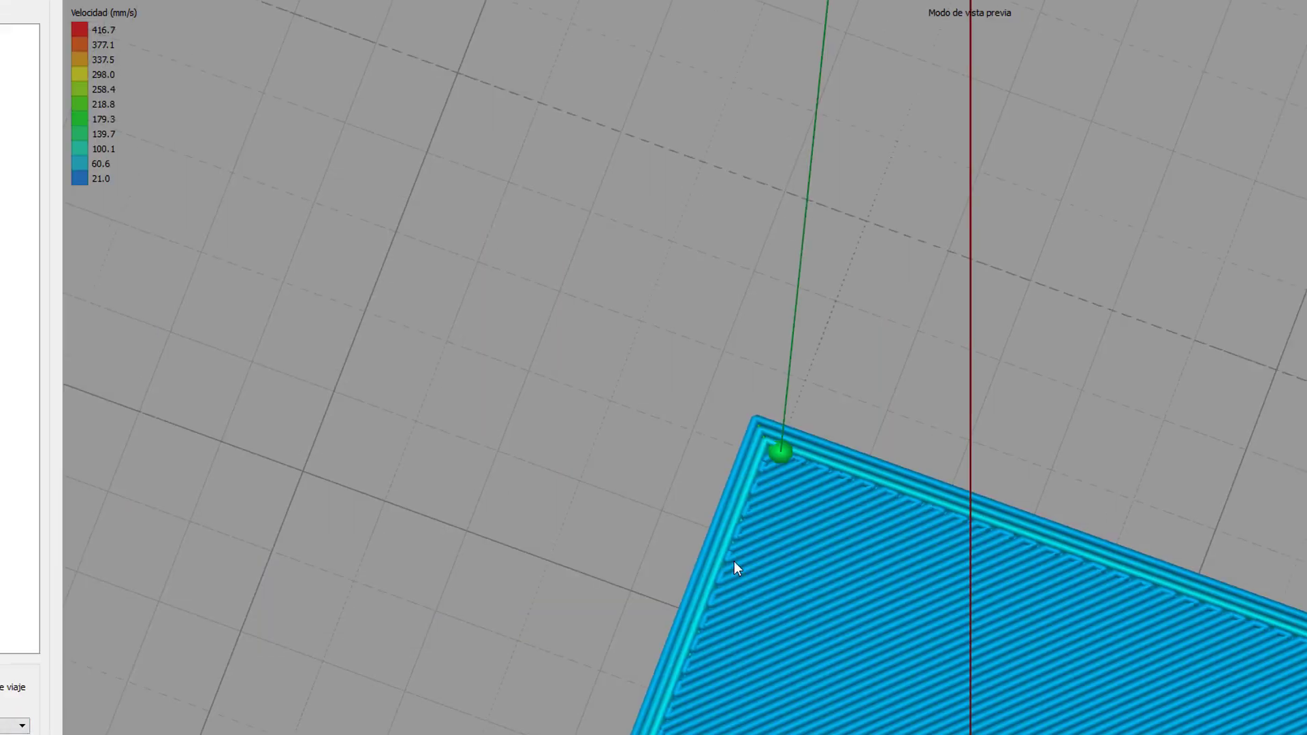
pyautogui.scroll(5, 977, 500)
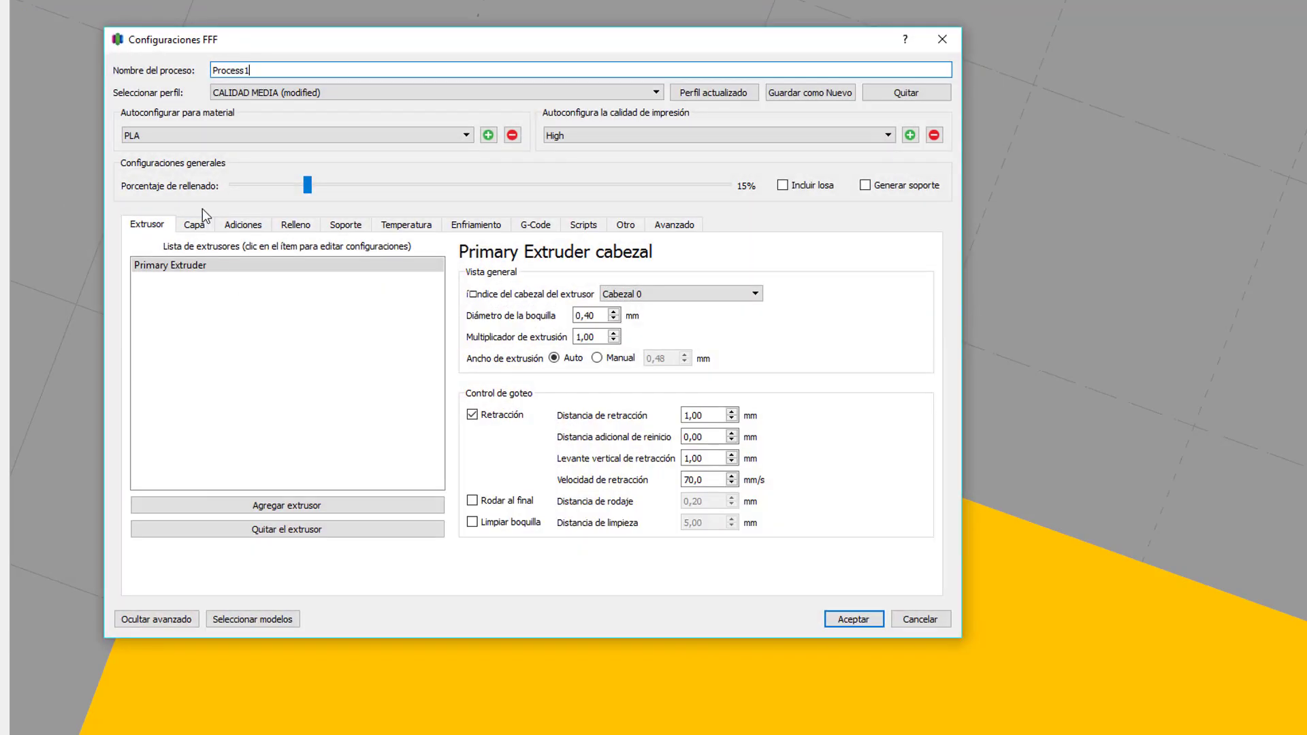
pyautogui.click(202, 224)
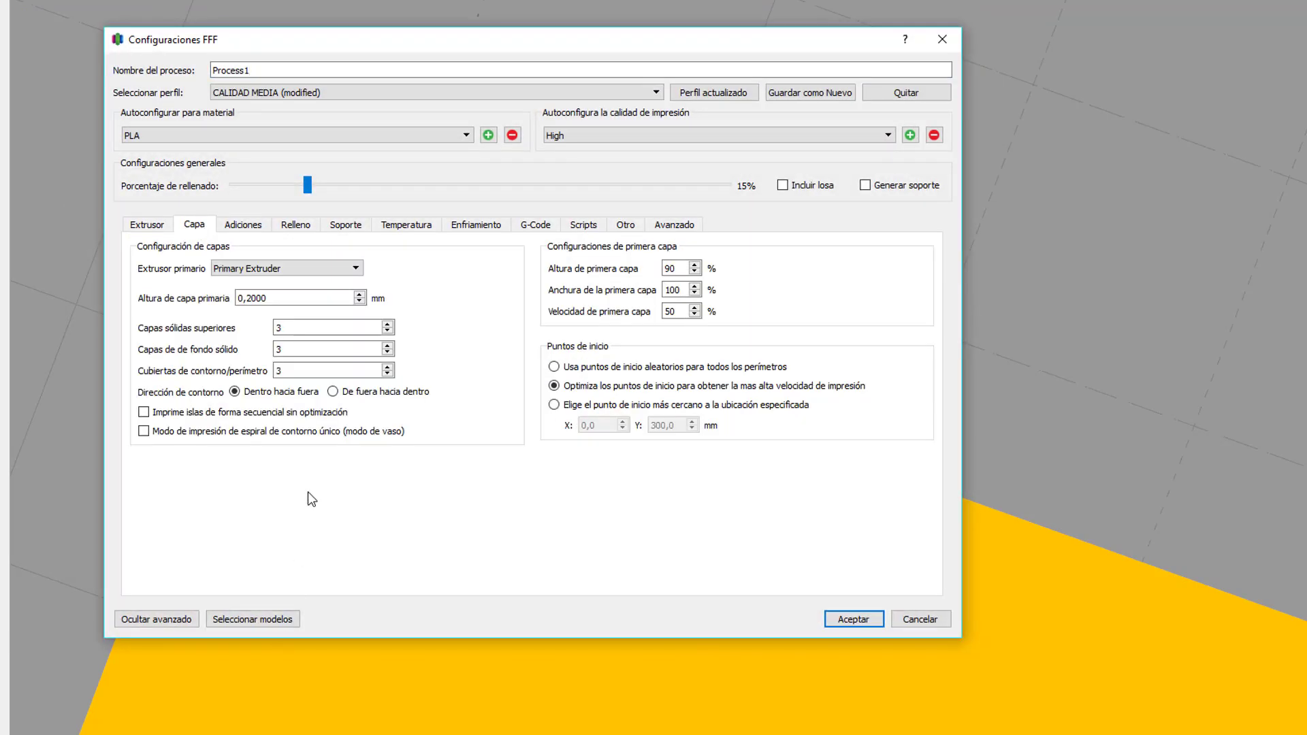
pyautogui.click(286, 349)
pyautogui.press('Down')
pyautogui.write('3')
pyautogui.press('Tab')
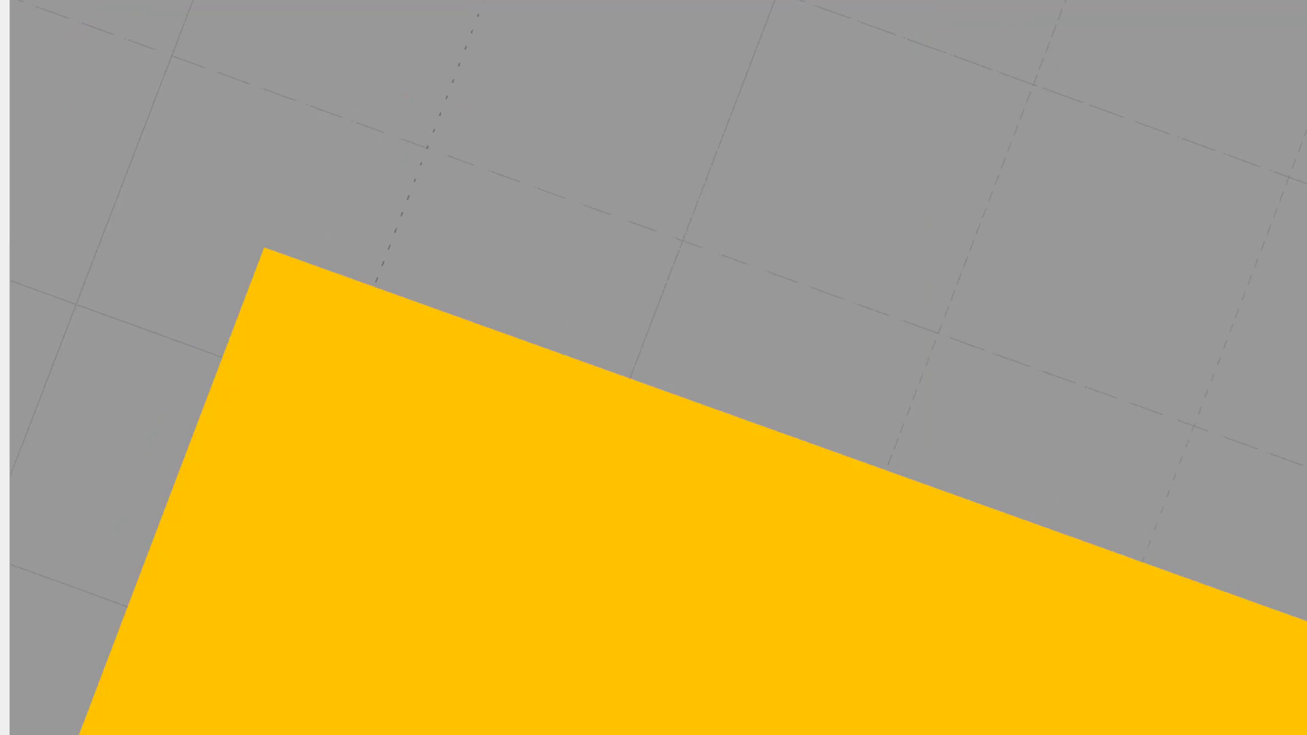
# Step: Reopen Process1's layer settings and confirm the first layer height stays at 90%
pyautogui.doubleClick(15, 598)
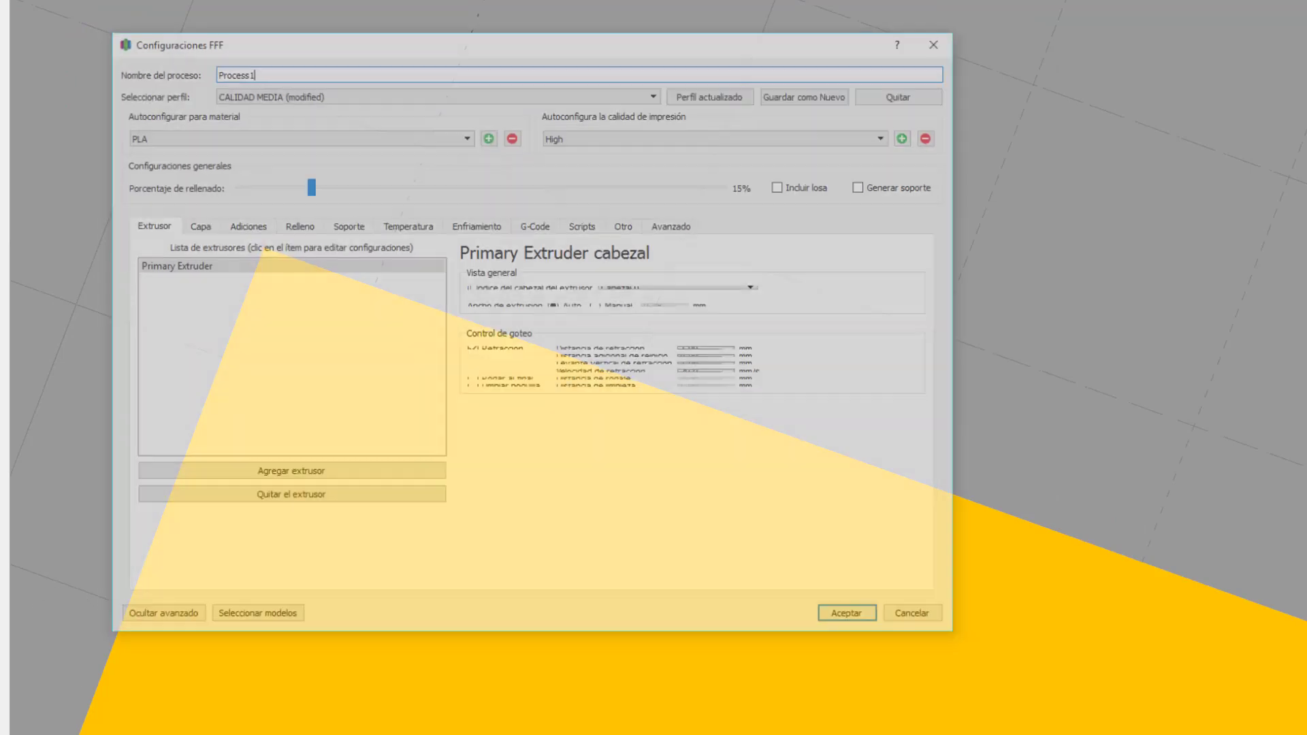
pyautogui.click(196, 226)
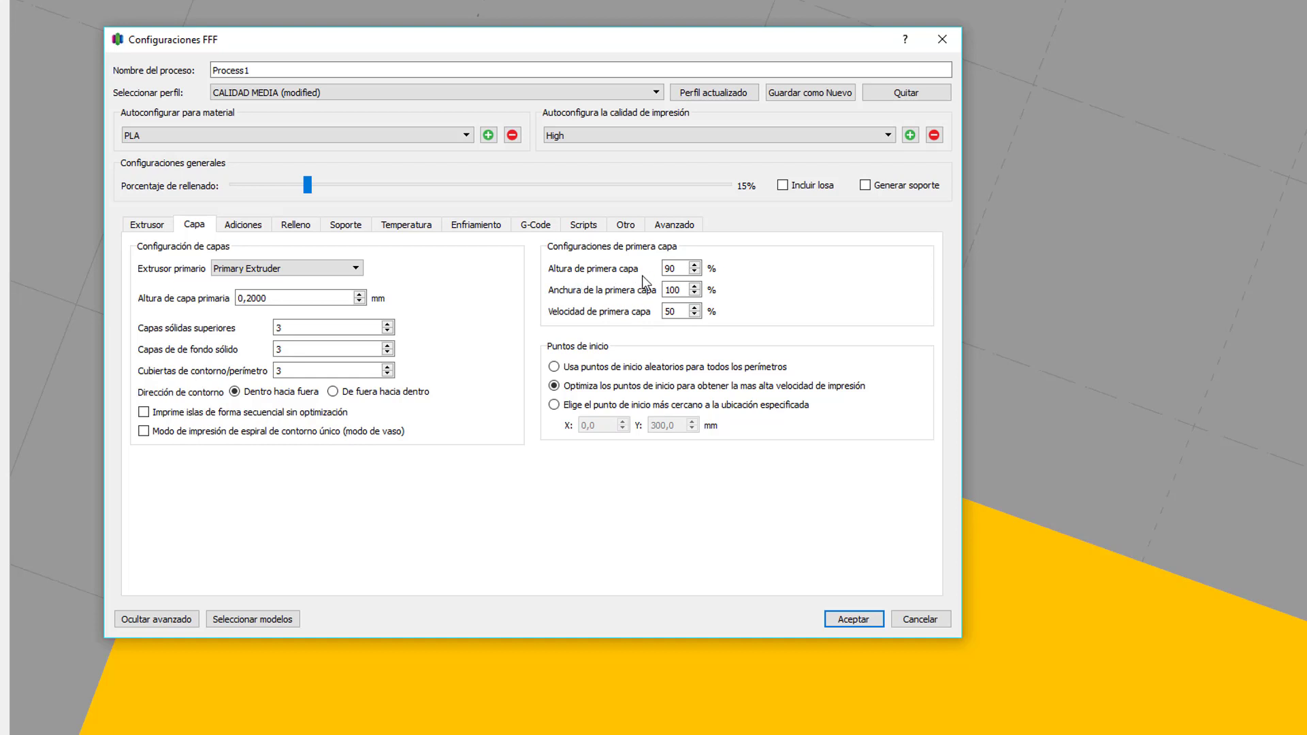
pyautogui.moveTo(683, 271); pyautogui.dragTo(654, 276)
pyautogui.moveTo(284, 297); pyautogui.dragTo(231, 303)
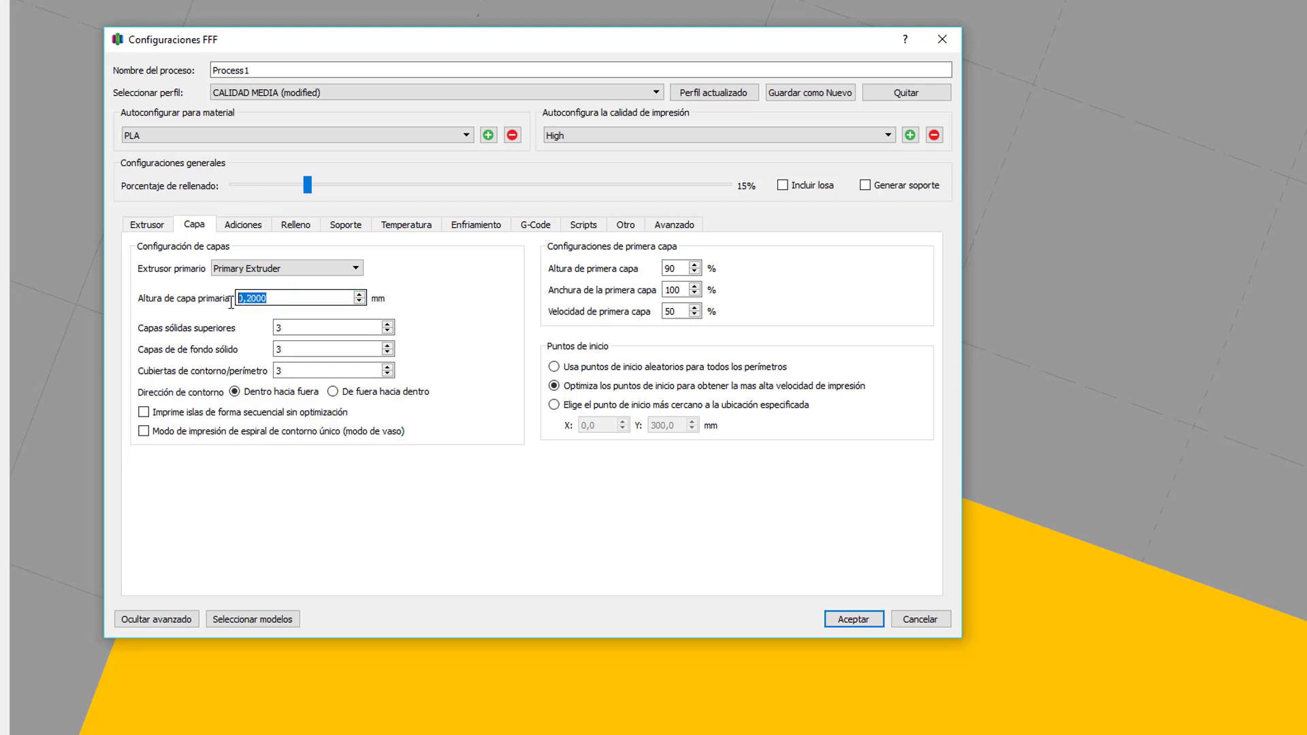
pyautogui.click(683, 267)
pyautogui.doubleClick(683, 267)
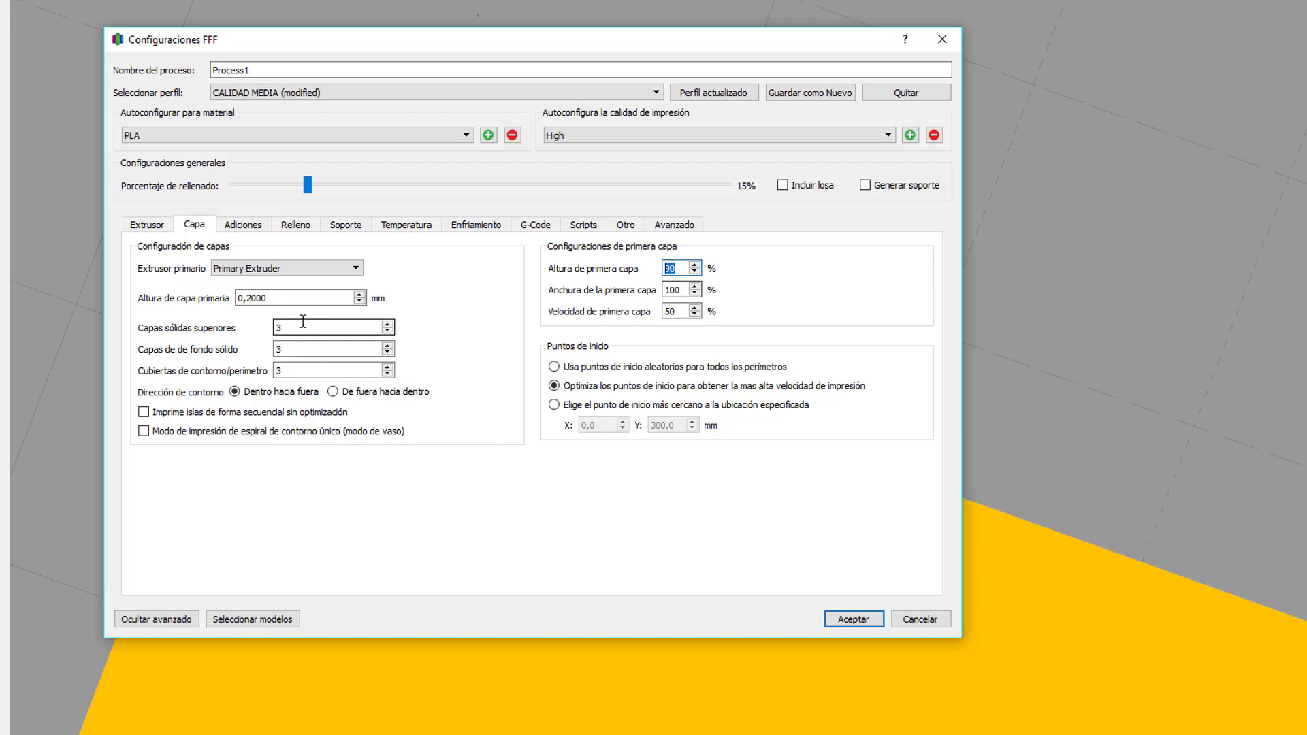
pyautogui.moveTo(269, 298); pyautogui.dragTo(225, 310)
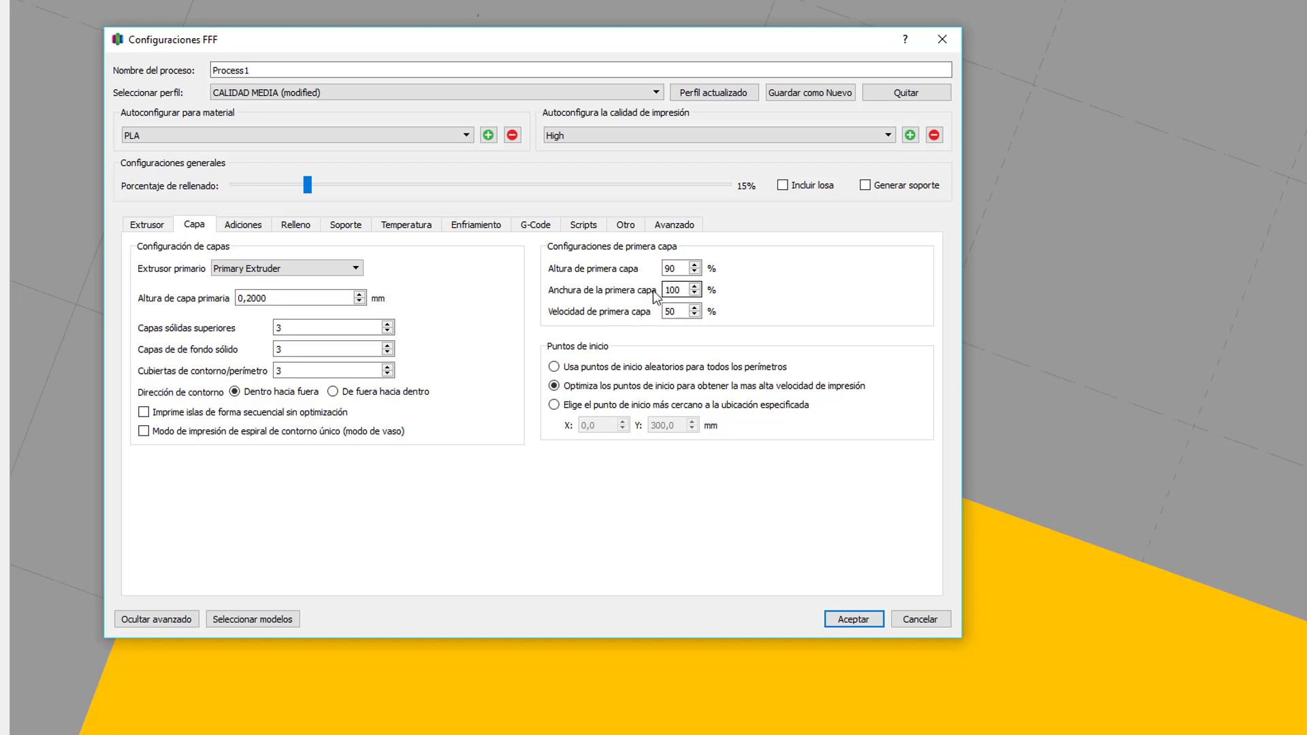
# Step: Nudge the first layer width above 100% and back, glancing at the Extruder and Additions pages
pyautogui.doubleClick(695, 287)
pyautogui.click(695, 294)
pyautogui.click(147, 227)
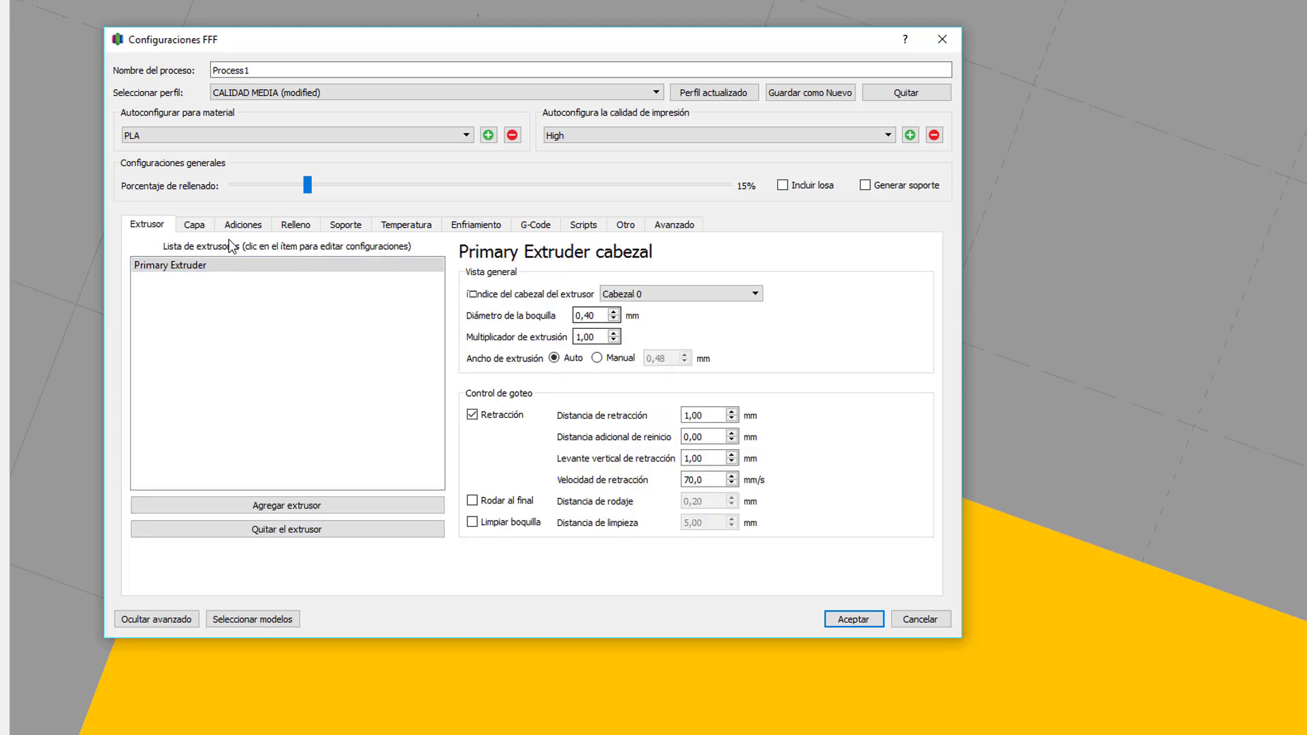
pyautogui.click(243, 225)
pyautogui.click(194, 225)
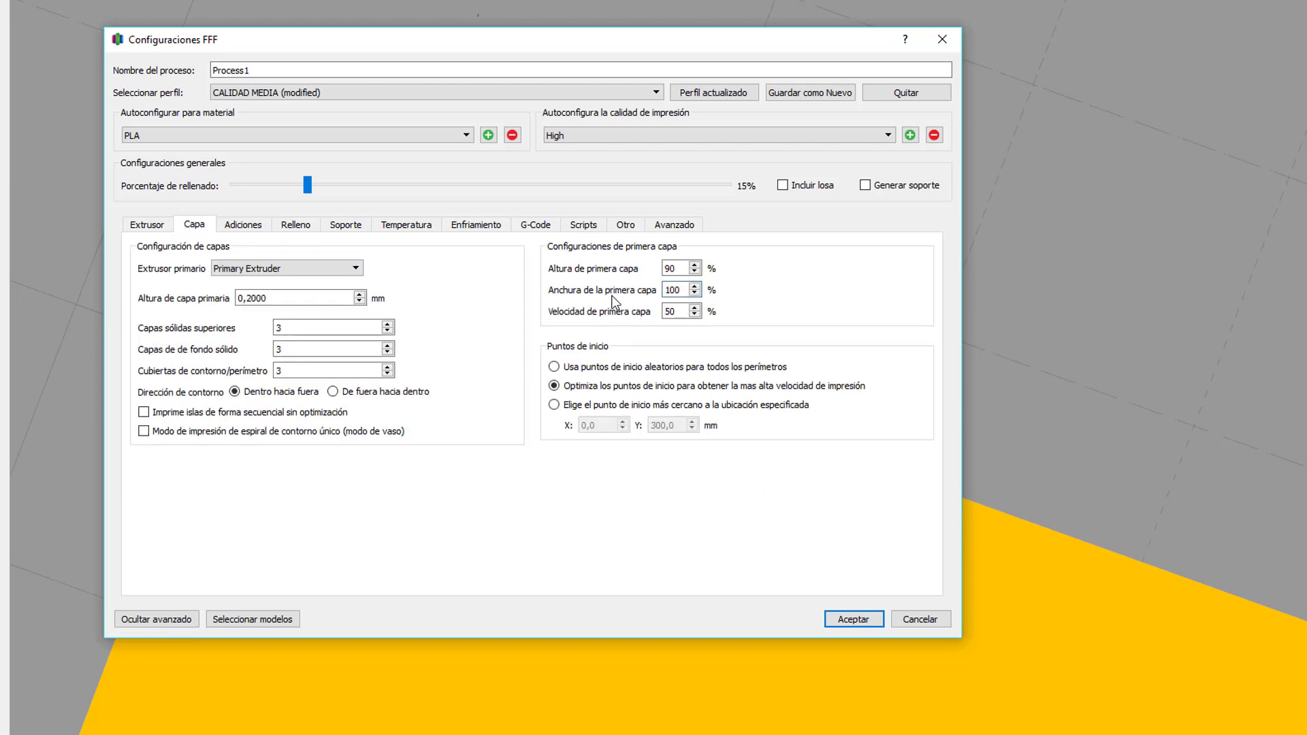
# Step: Leave the first layer width at 100% after trial adjustments and the first layer speed at 50%
pyautogui.click(694, 286)
pyautogui.click(694, 286)
pyautogui.click(695, 286)
pyautogui.click(695, 294)
pyautogui.click(695, 293)
pyautogui.click(696, 293)
pyautogui.click(695, 286)
pyautogui.click(695, 286)
pyautogui.click(695, 286)
pyautogui.click(695, 287)
pyautogui.click(695, 287)
pyautogui.click(695, 294)
pyautogui.click(695, 294)
pyautogui.click(695, 294)
pyautogui.moveTo(678, 308); pyautogui.dragTo(646, 316)
pyautogui.click(719, 313)
# Step: Set layer start points to the point nearest X 0,0, Y 300,0, then show the Additions page
pyautogui.click(555, 388)
pyautogui.click(554, 406)
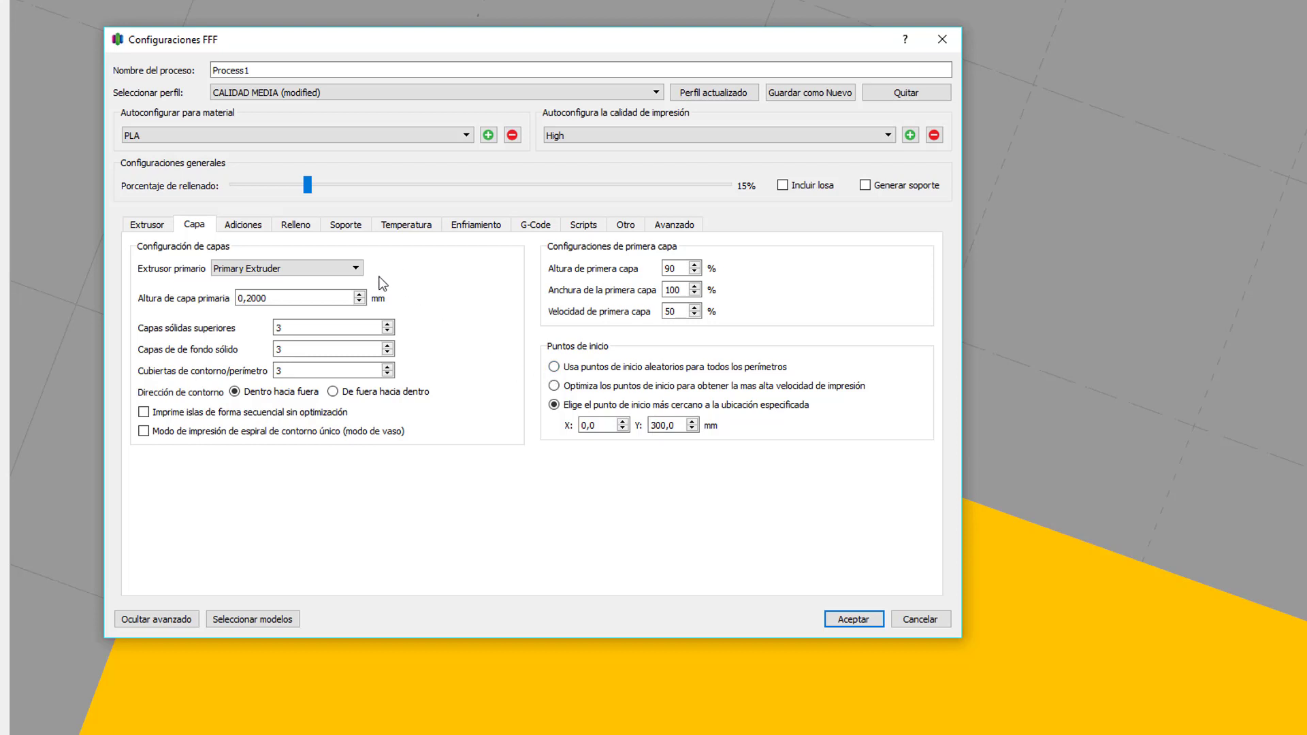
pyautogui.click(246, 225)
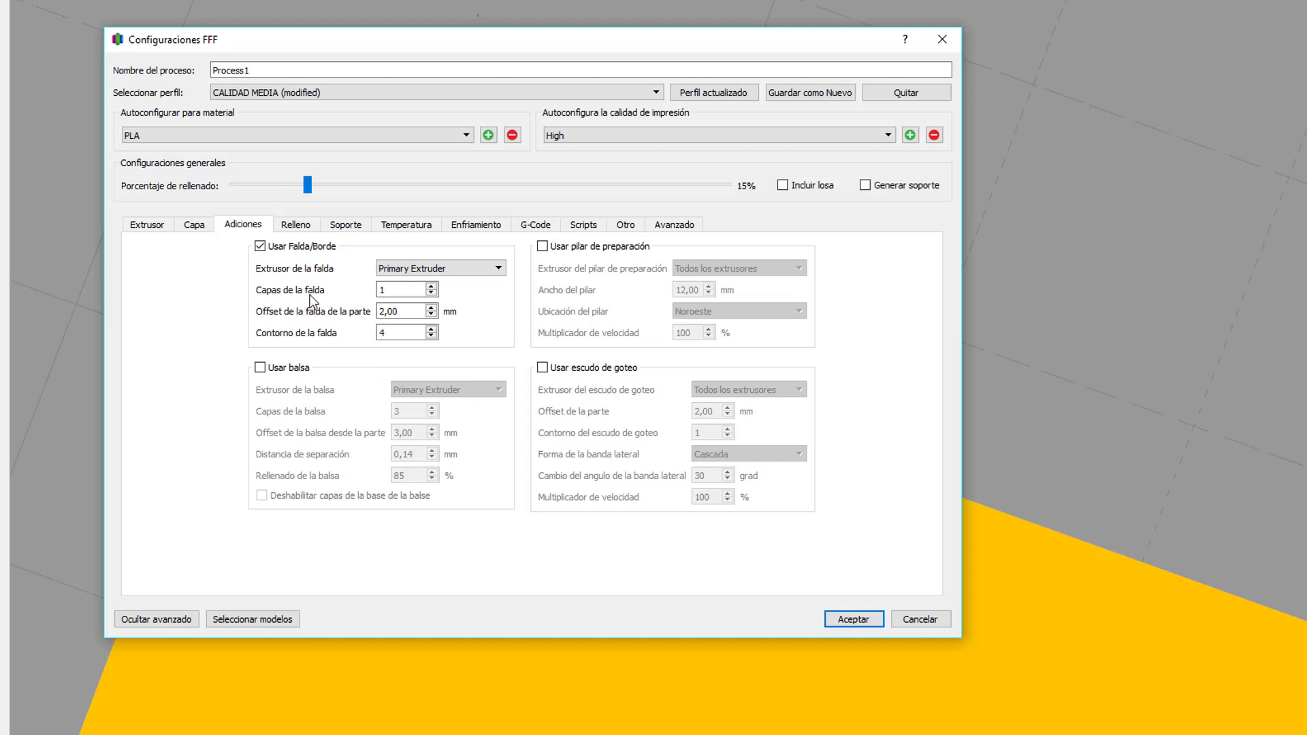
pyautogui.click(430, 286)
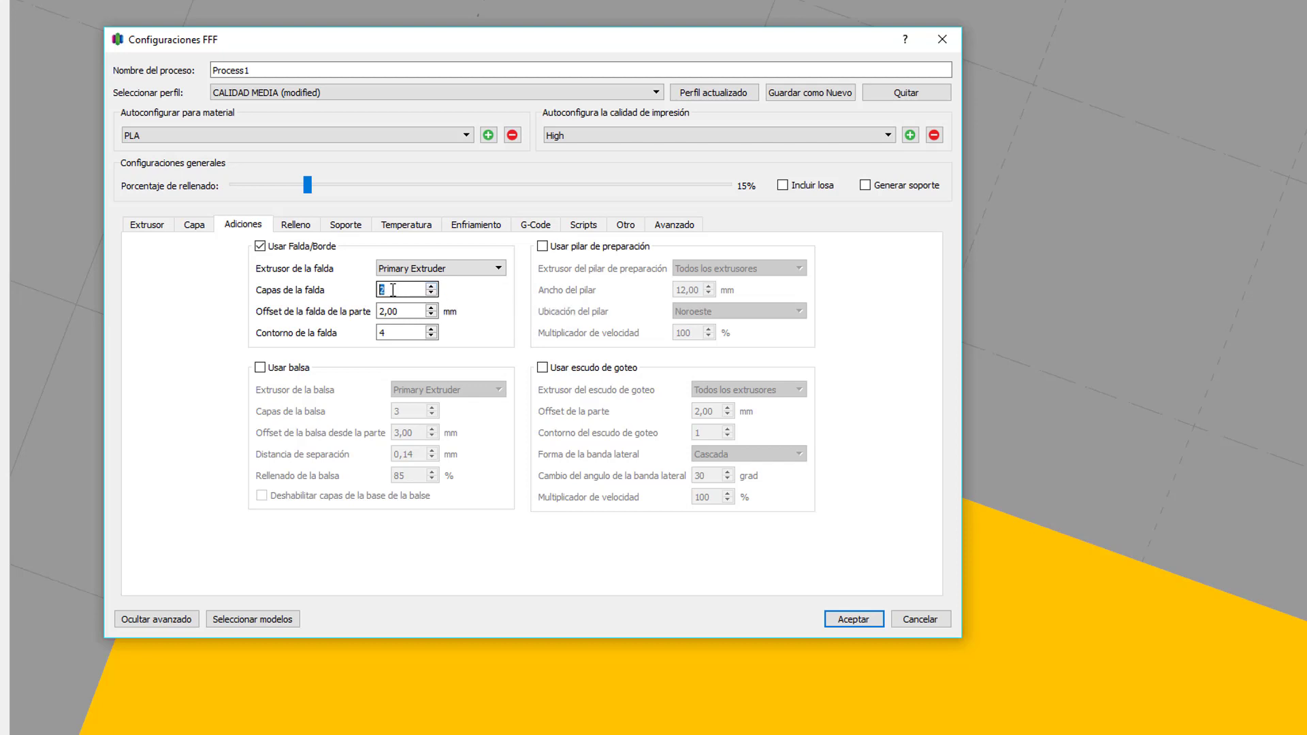
pyautogui.click(432, 293)
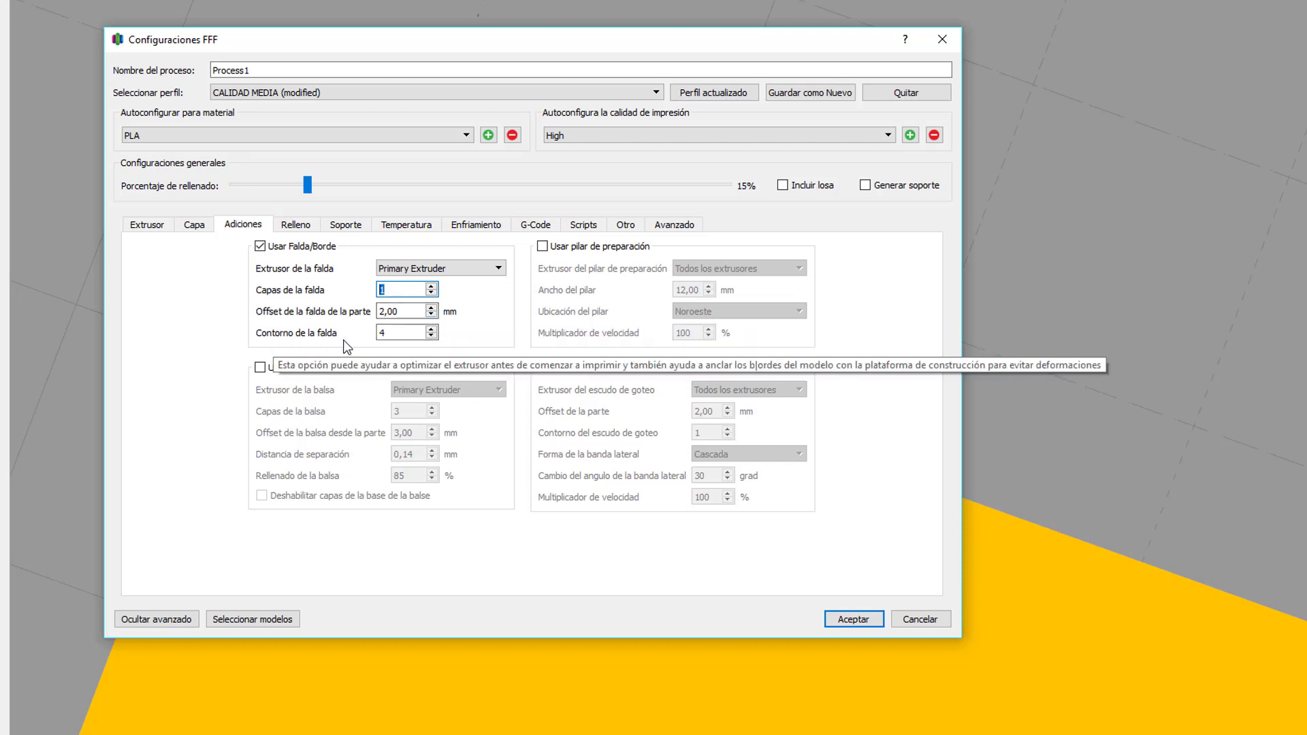
pyautogui.click(384, 332)
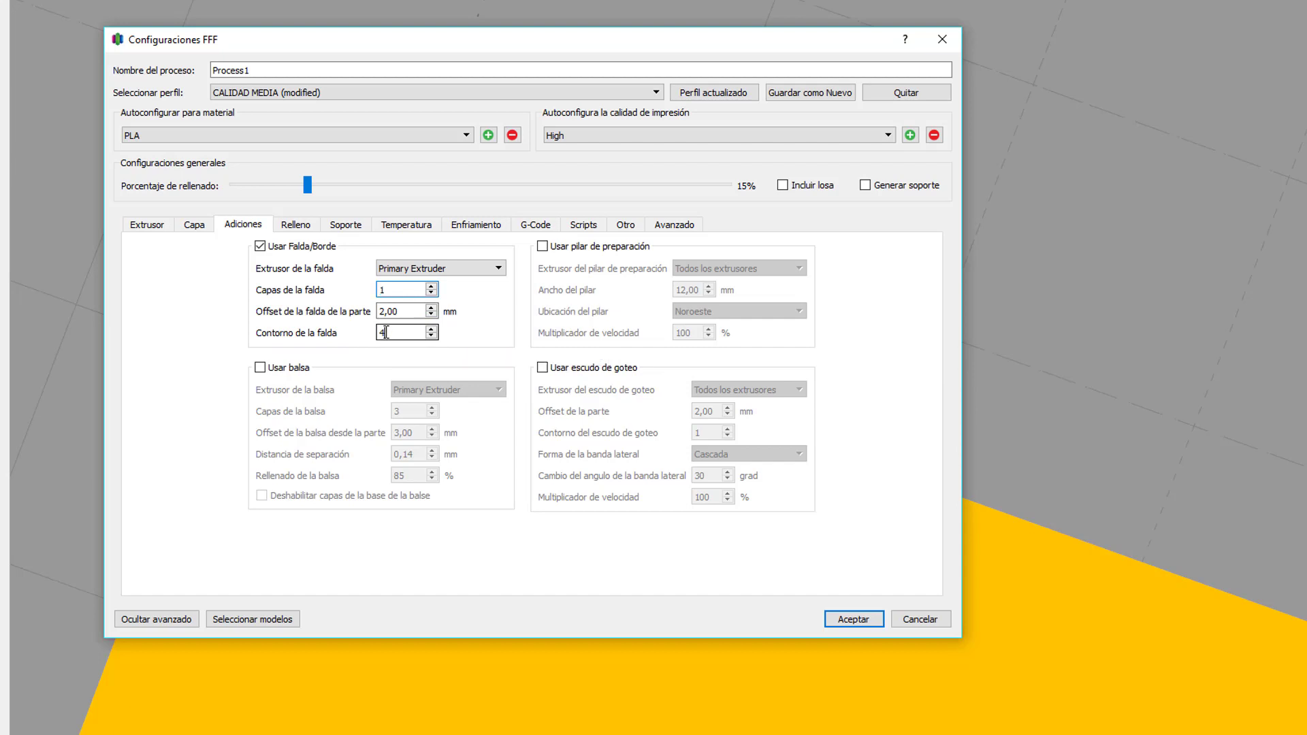
pyautogui.doubleClick(383, 332)
# Step: Accept the settings and orbit, pan and zoom to the four-line skirt around the cube corner
pyautogui.click(830, 619)
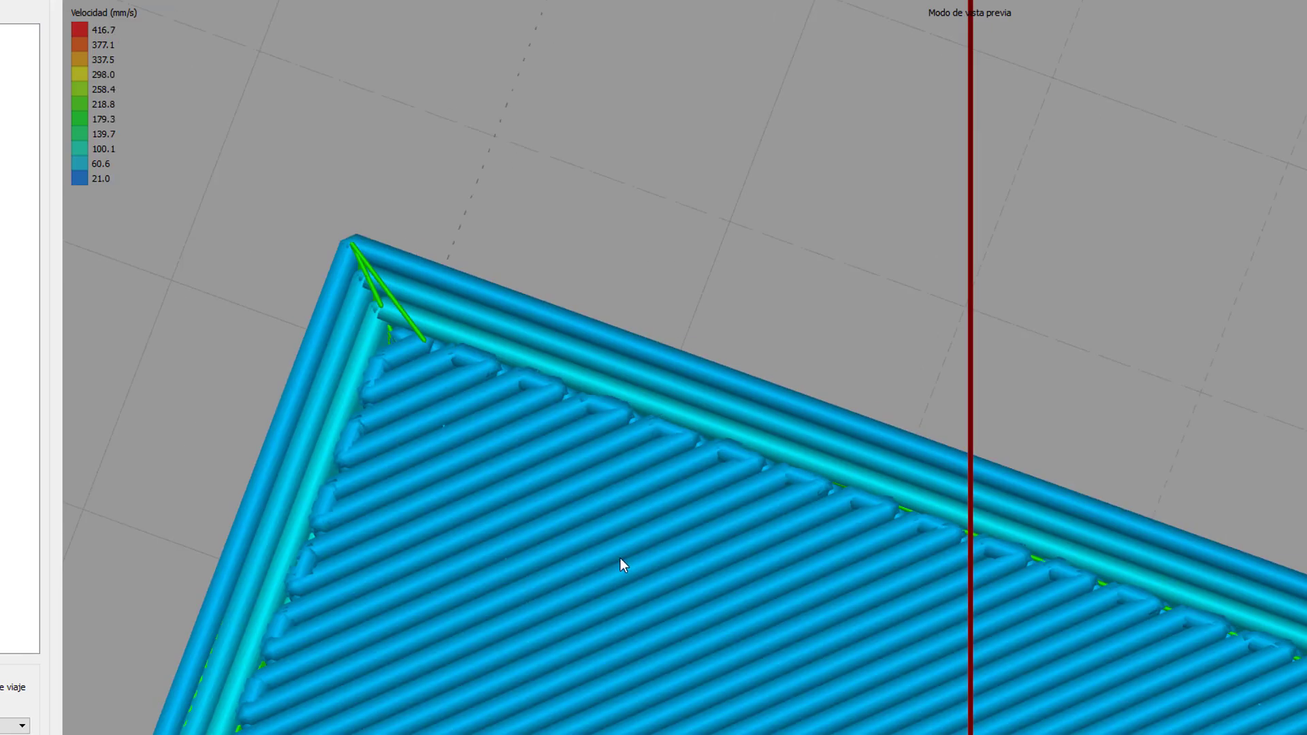
pyautogui.moveTo(607, 560); pyautogui.dragTo(632, 614)
pyautogui.scroll(-2, 631, 615)
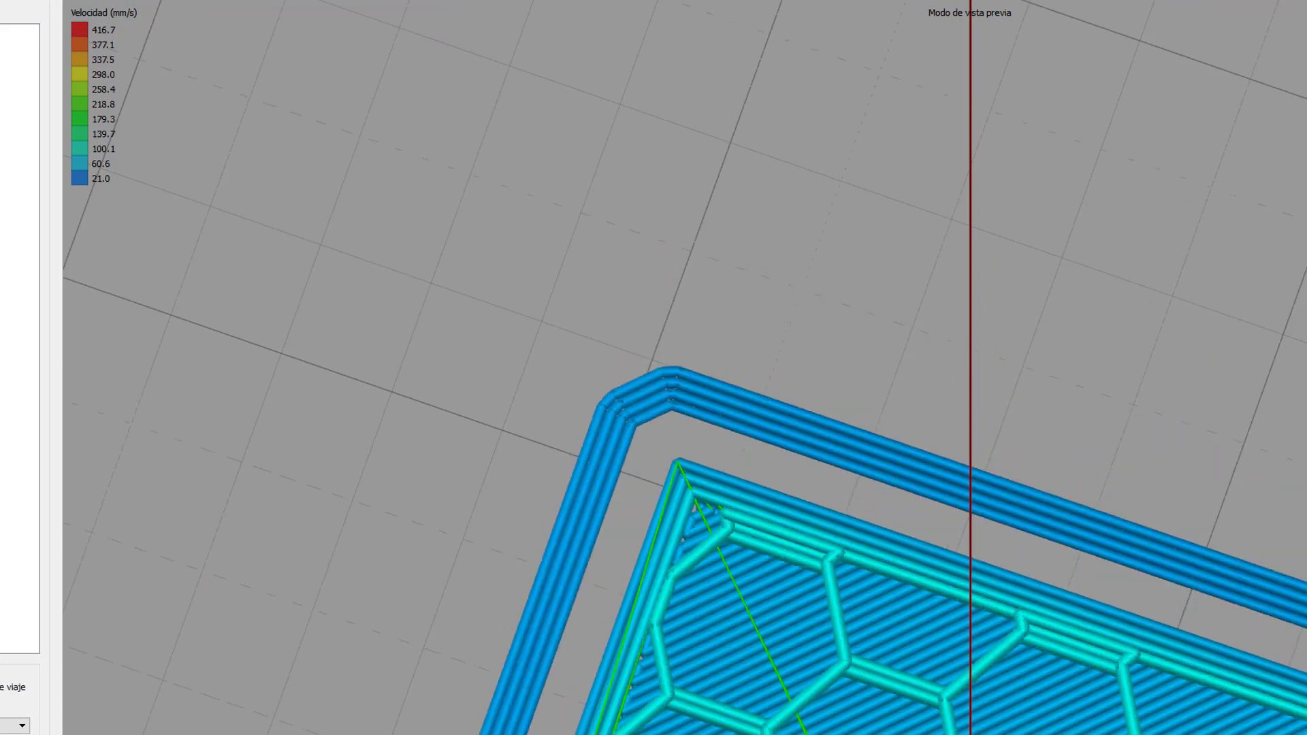
pyautogui.moveTo(796, 734); pyautogui.dragTo(796, 730, button='middle')
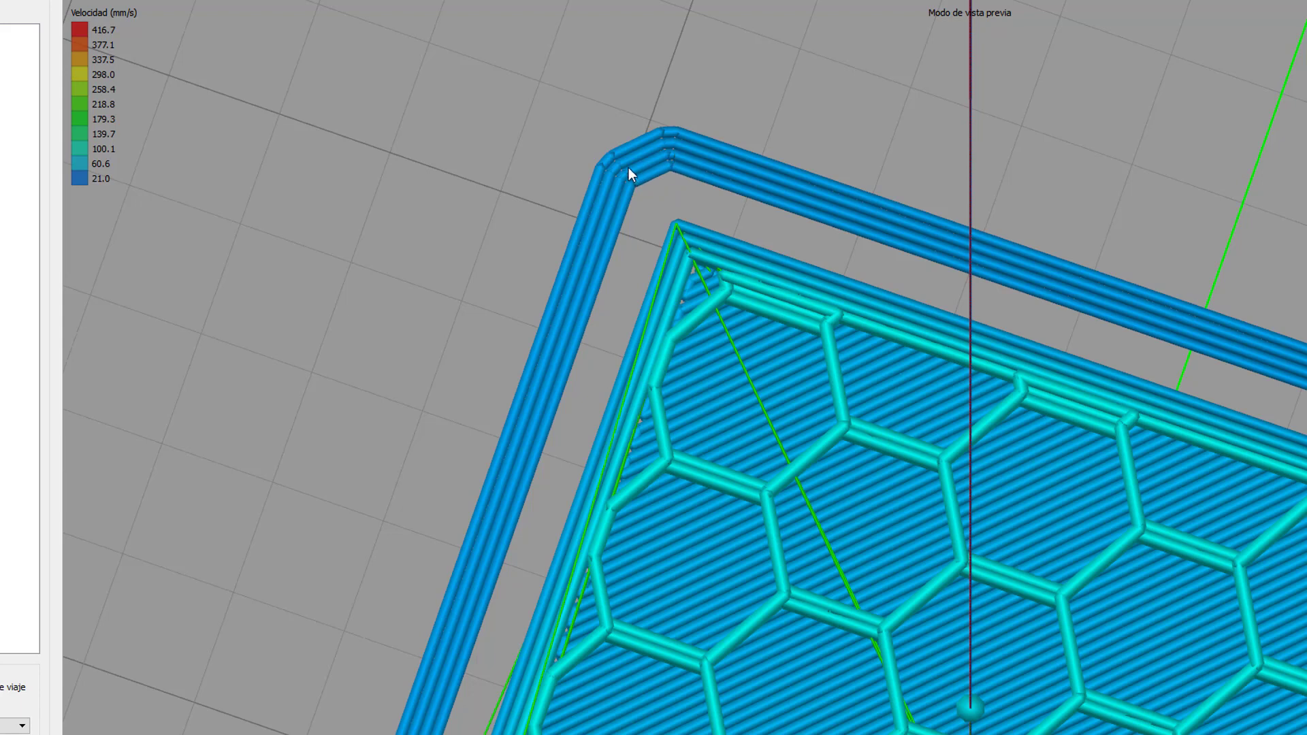
pyautogui.scroll(-2, 619, 174)
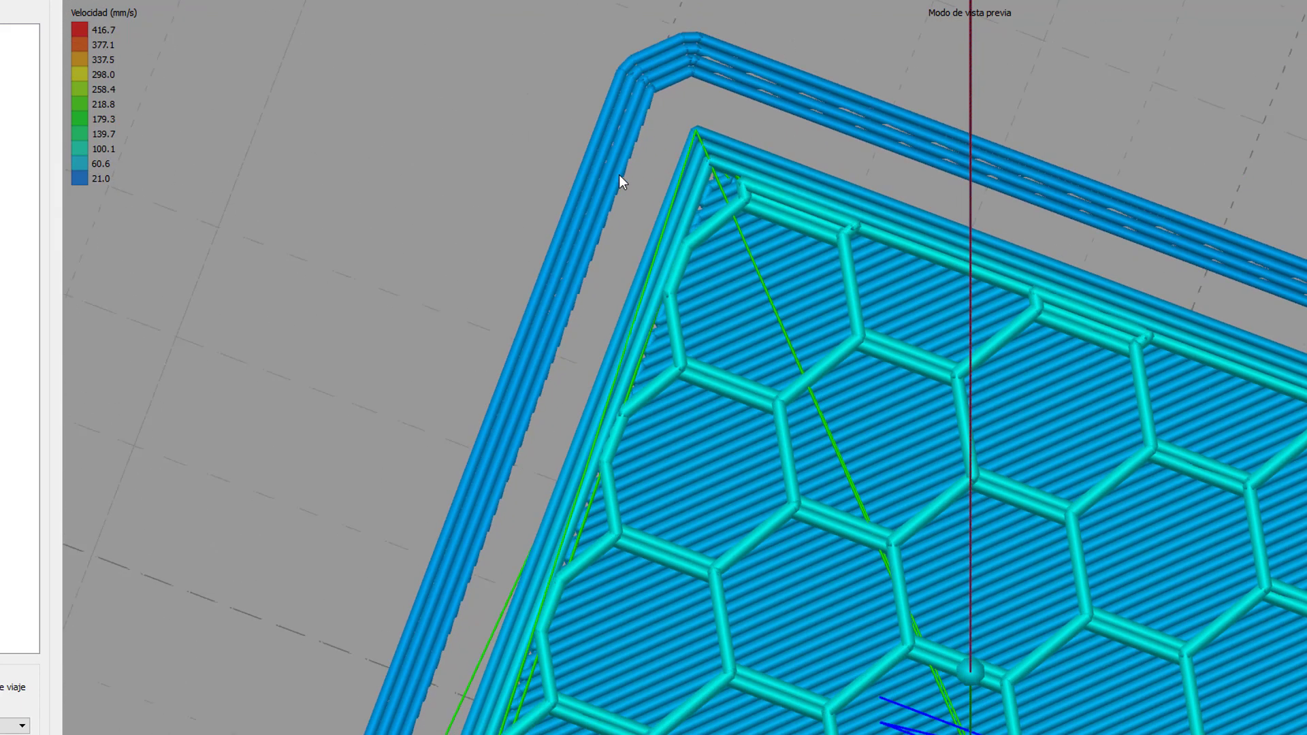
pyautogui.scroll(2, 655, 142)
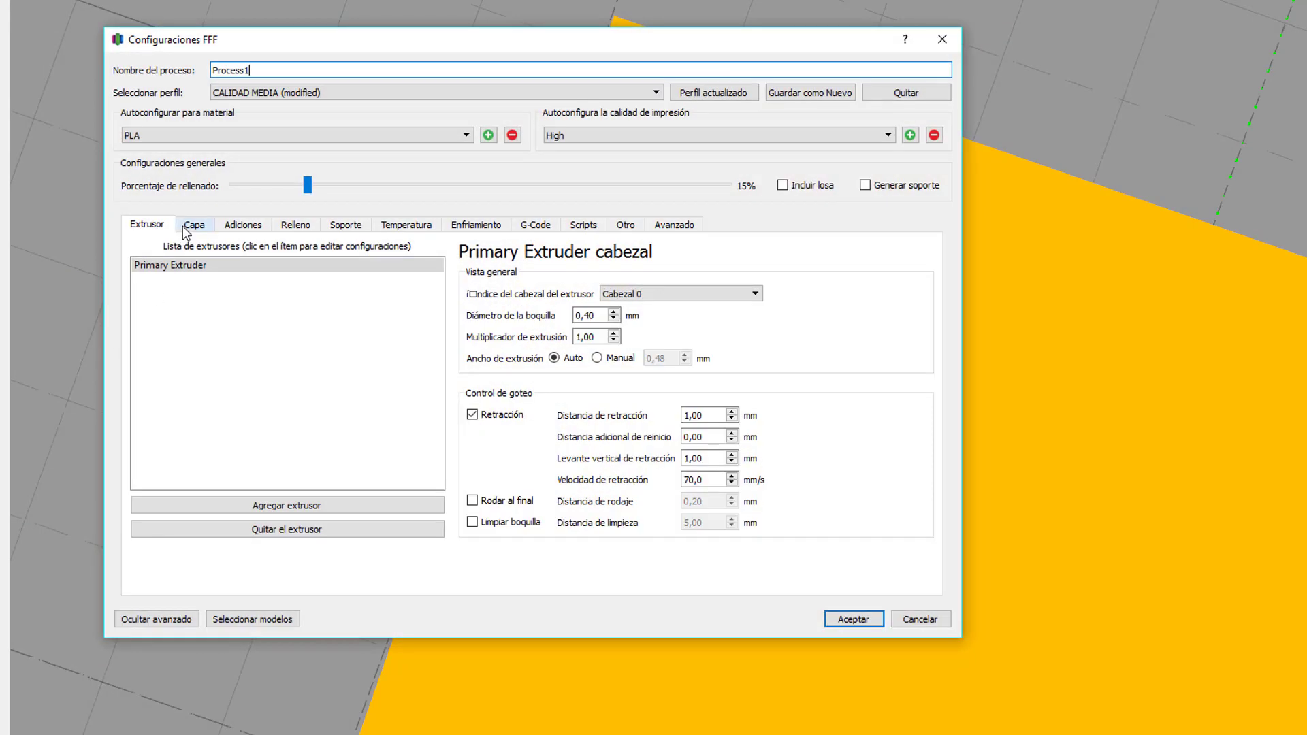
# Step: Change the skirt offset to 2 mm after briefly trying 0, keeping 1 layer and 4 outlines
pyautogui.click(191, 225)
pyautogui.click(262, 226)
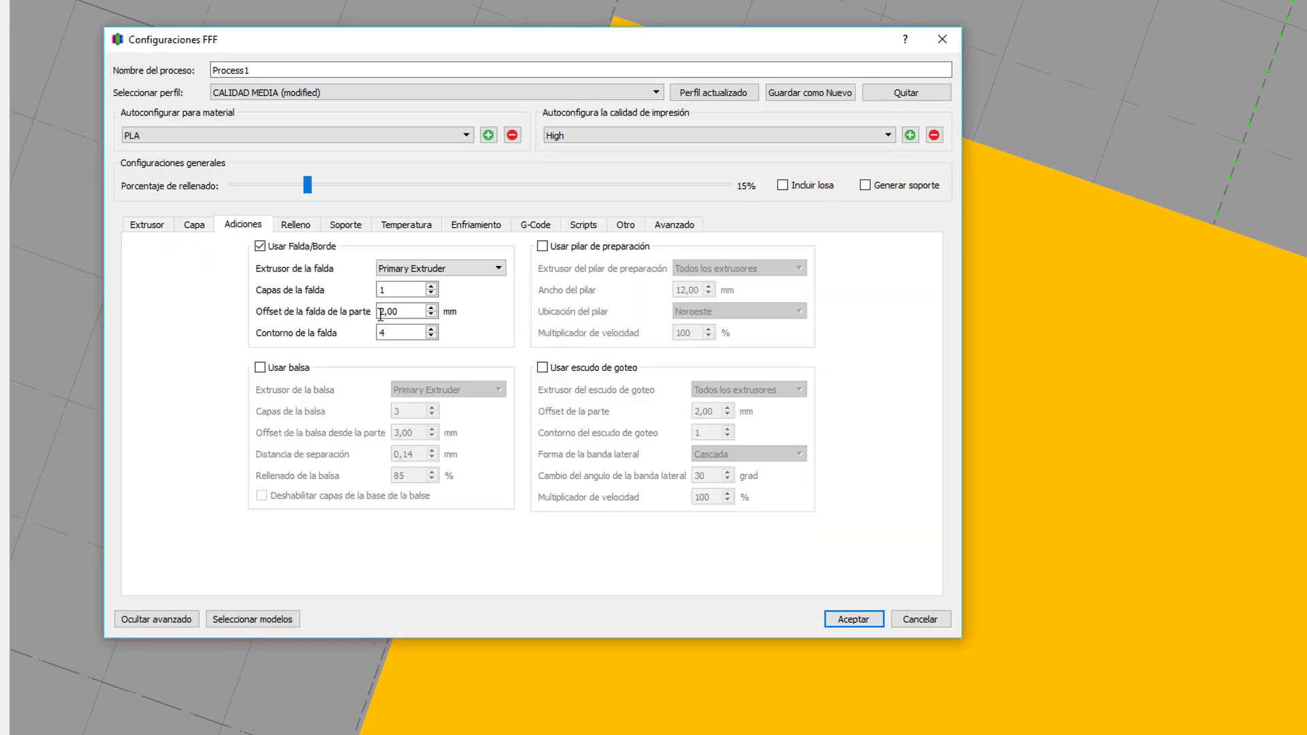
pyautogui.moveTo(405, 312); pyautogui.dragTo(314, 324)
pyautogui.write('0')
pyautogui.press('Tab')
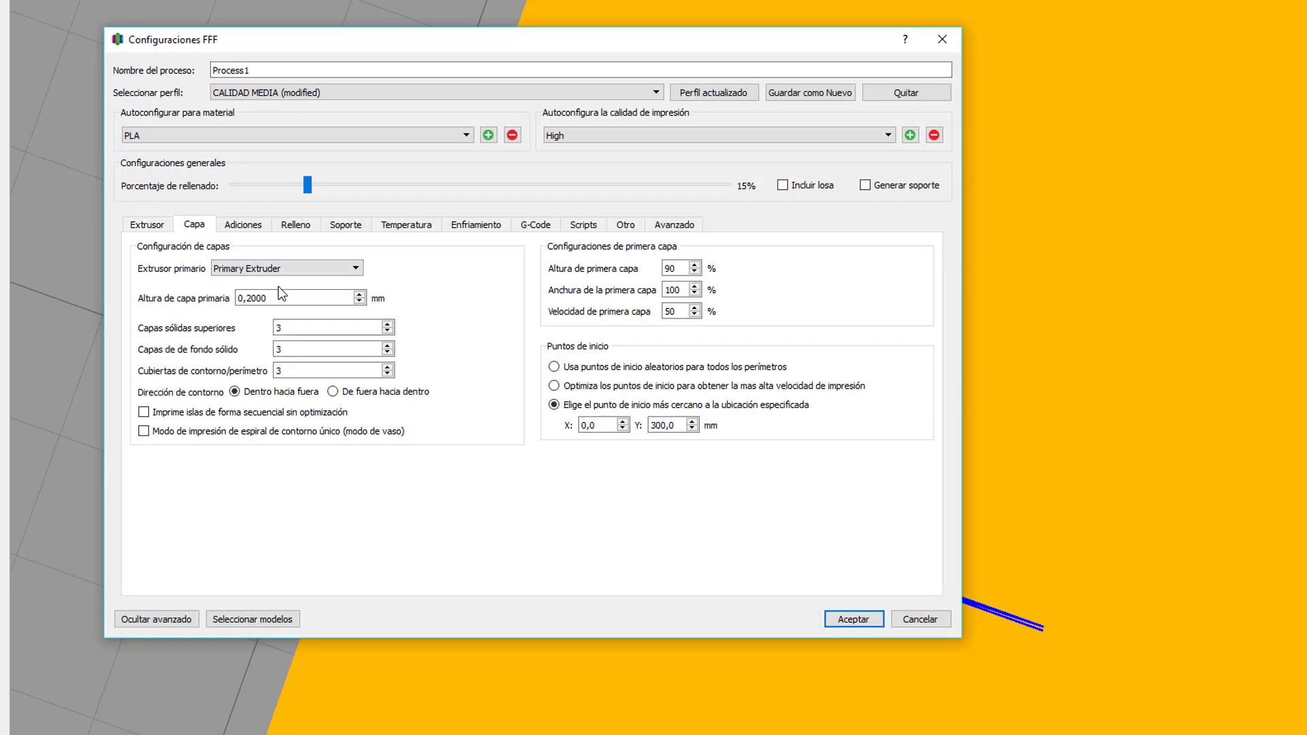
pyautogui.click(233, 227)
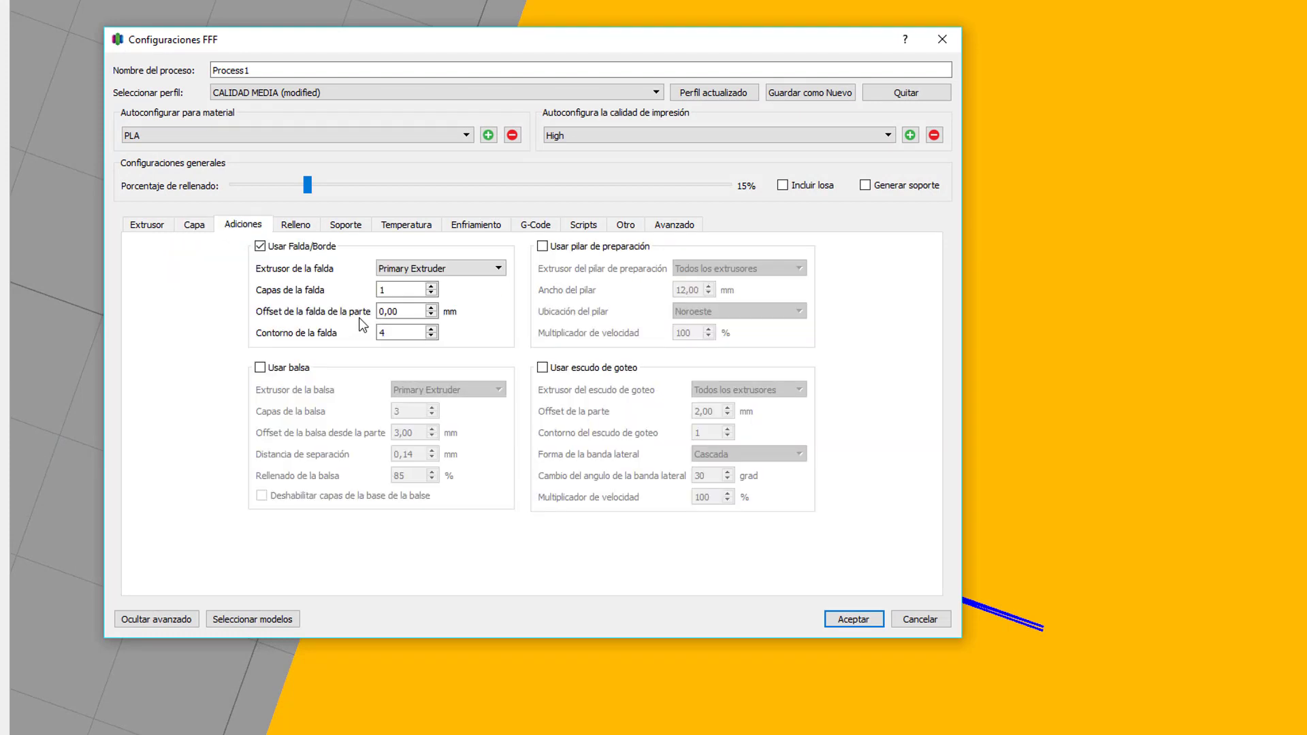
pyautogui.doubleClick(409, 311)
pyautogui.write('2')
pyautogui.press('Tab')
# Step: Show the Infill page with the inner infill pattern choices listed
pyautogui.click(296, 226)
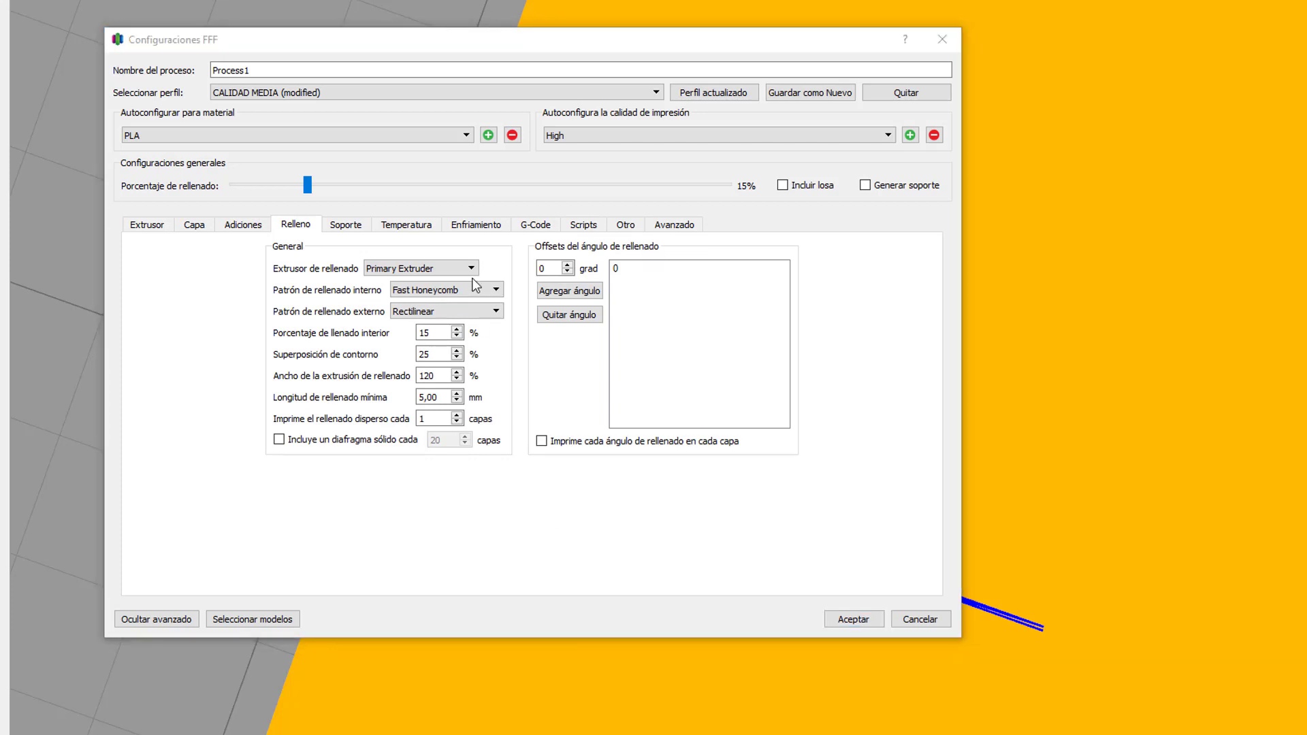
pyautogui.click(487, 291)
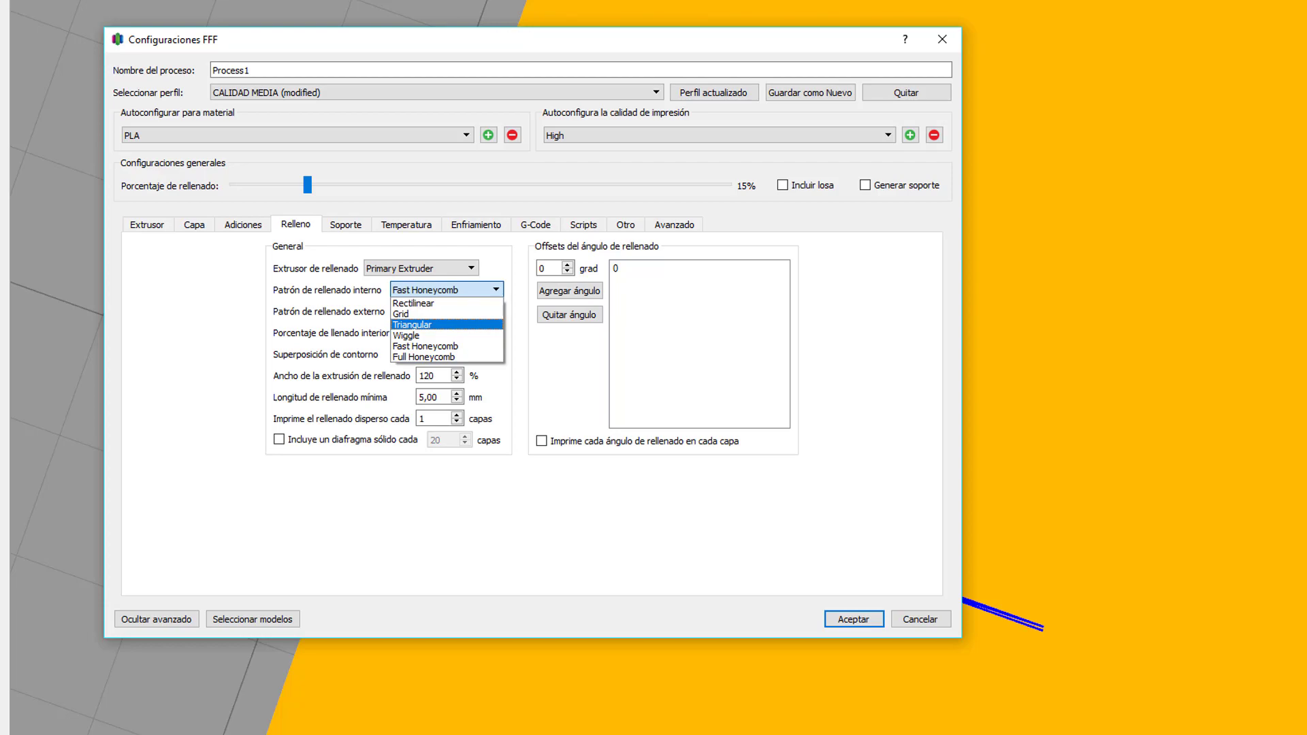
# Step: Switch to Chrome's image comparing Rectilinear, Grid, Triangular, Wiggle, Fast and Full Honeycomb infill
pyautogui.hotkey('alt', 'Tab')
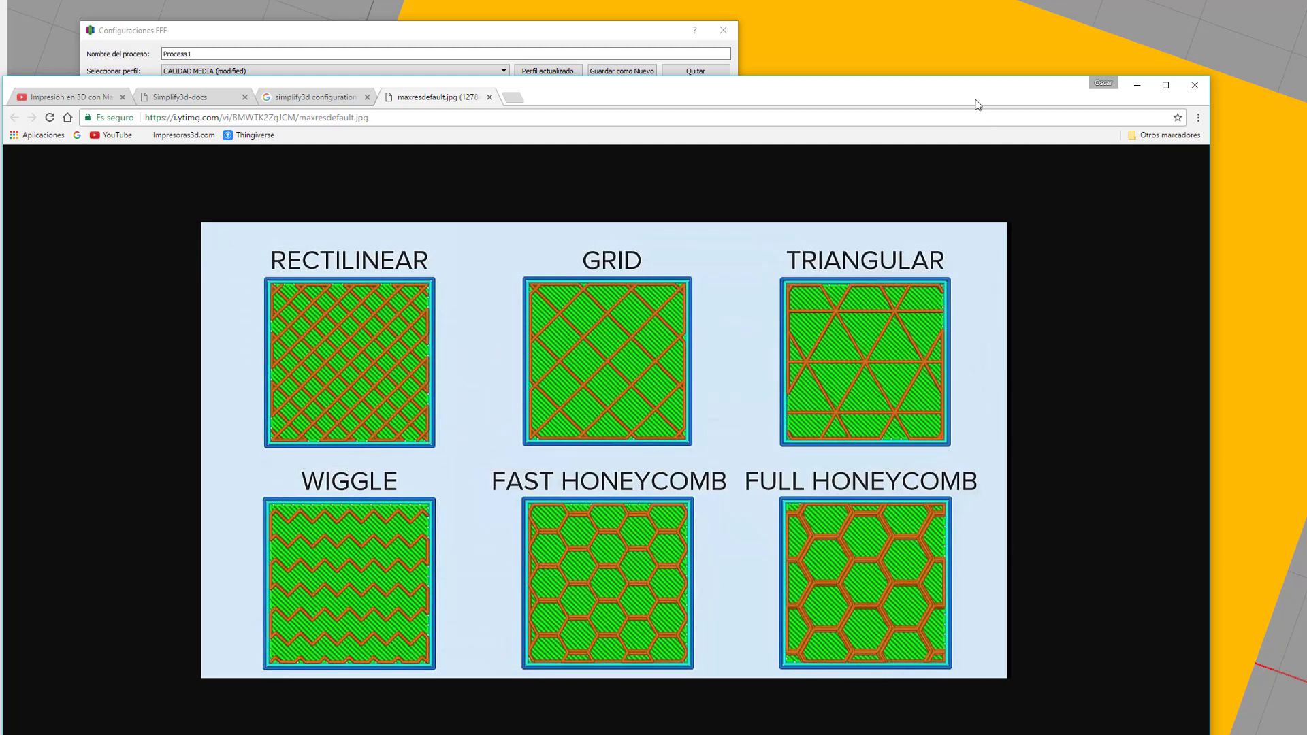
# Step: Minimize Chrome and keep Fast Honeycomb as inner and Rectilinear as outer infill pattern
pyautogui.click(1137, 84)
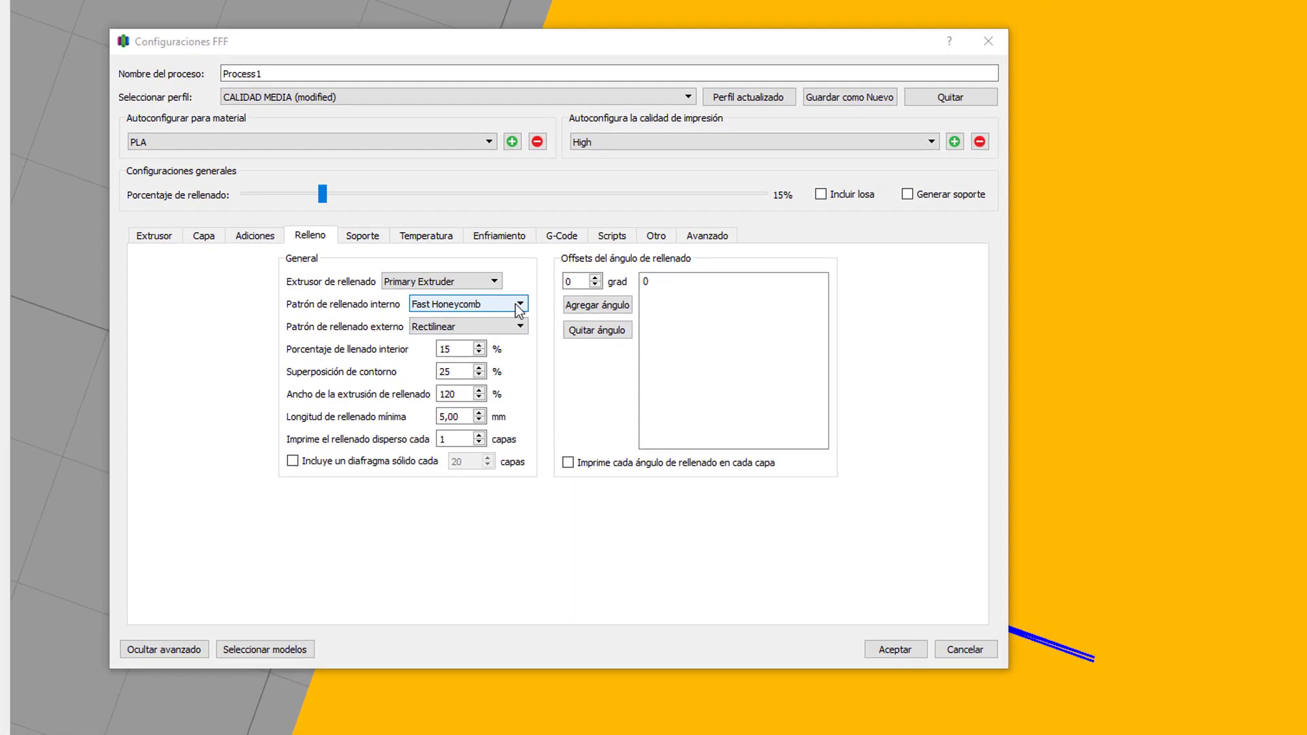
pyautogui.click(519, 307)
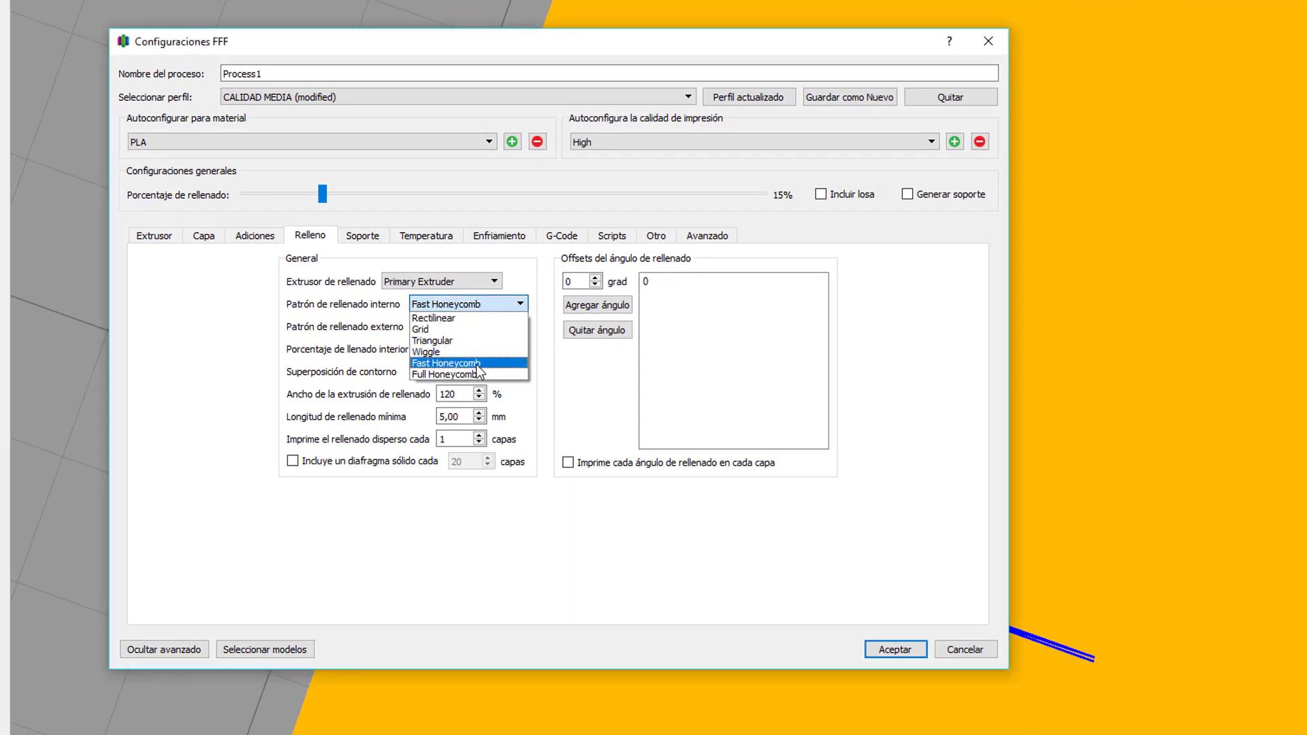
pyautogui.click(478, 365)
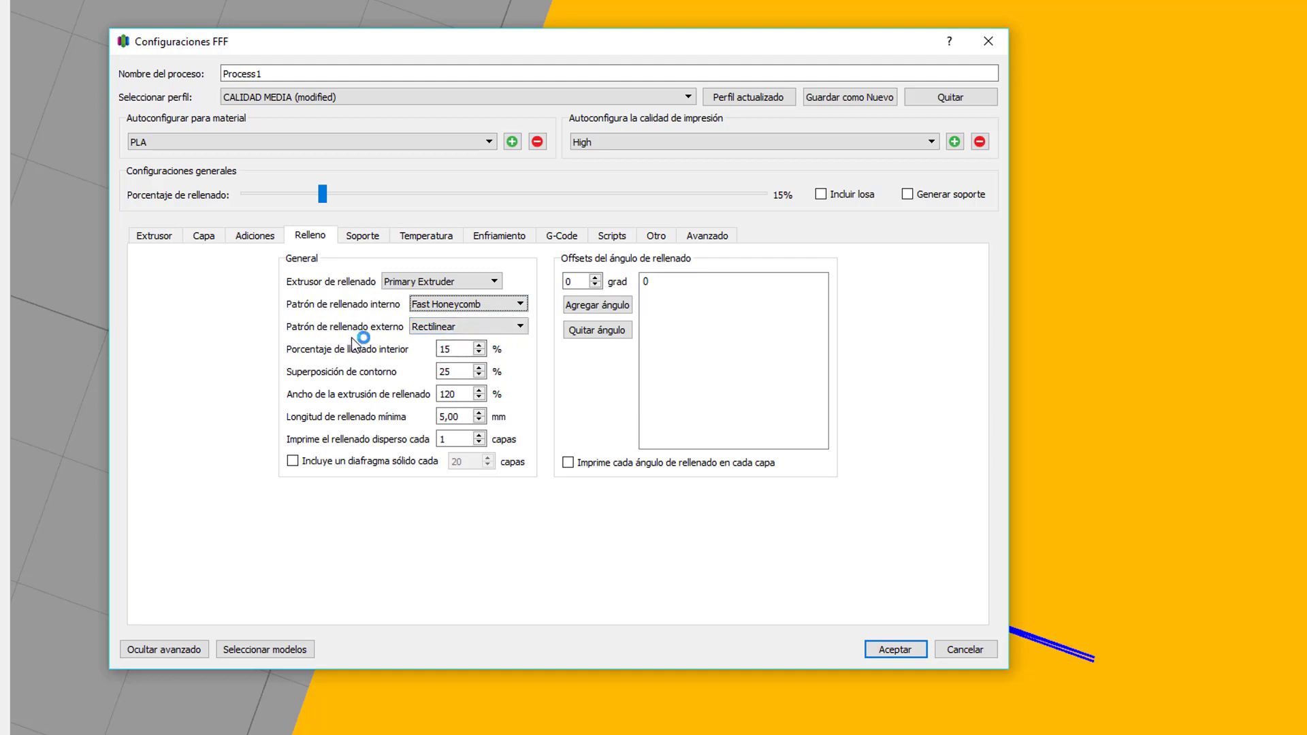
pyautogui.click(473, 328)
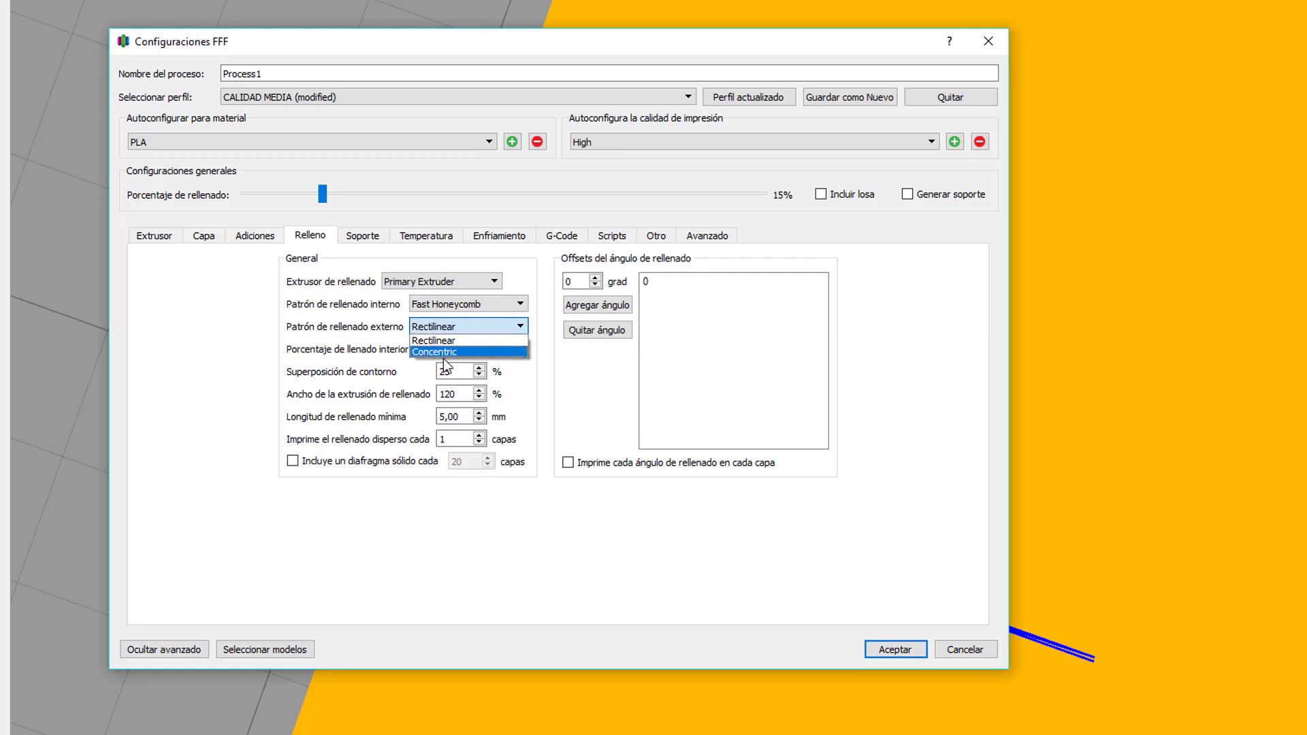
pyautogui.click(520, 325)
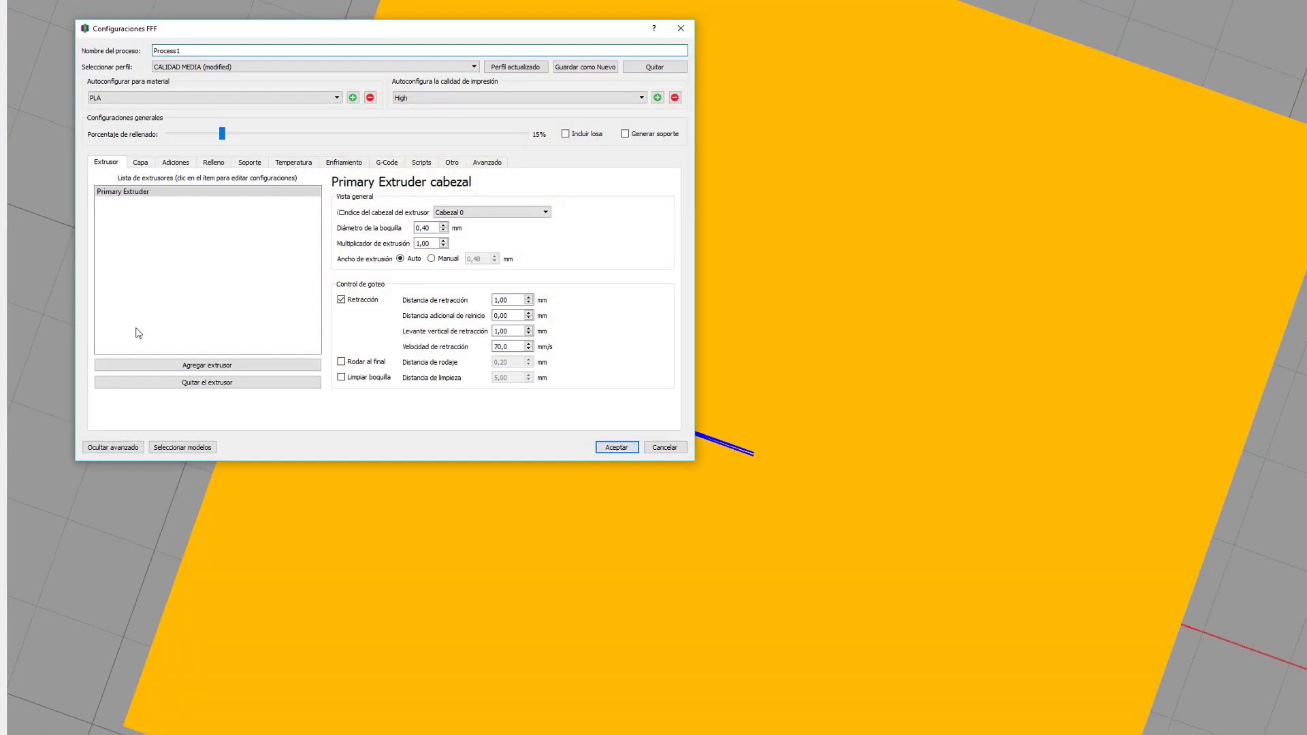
# Step: Set the outer infill pattern to Concentric and save the process settings
pyautogui.click(214, 164)
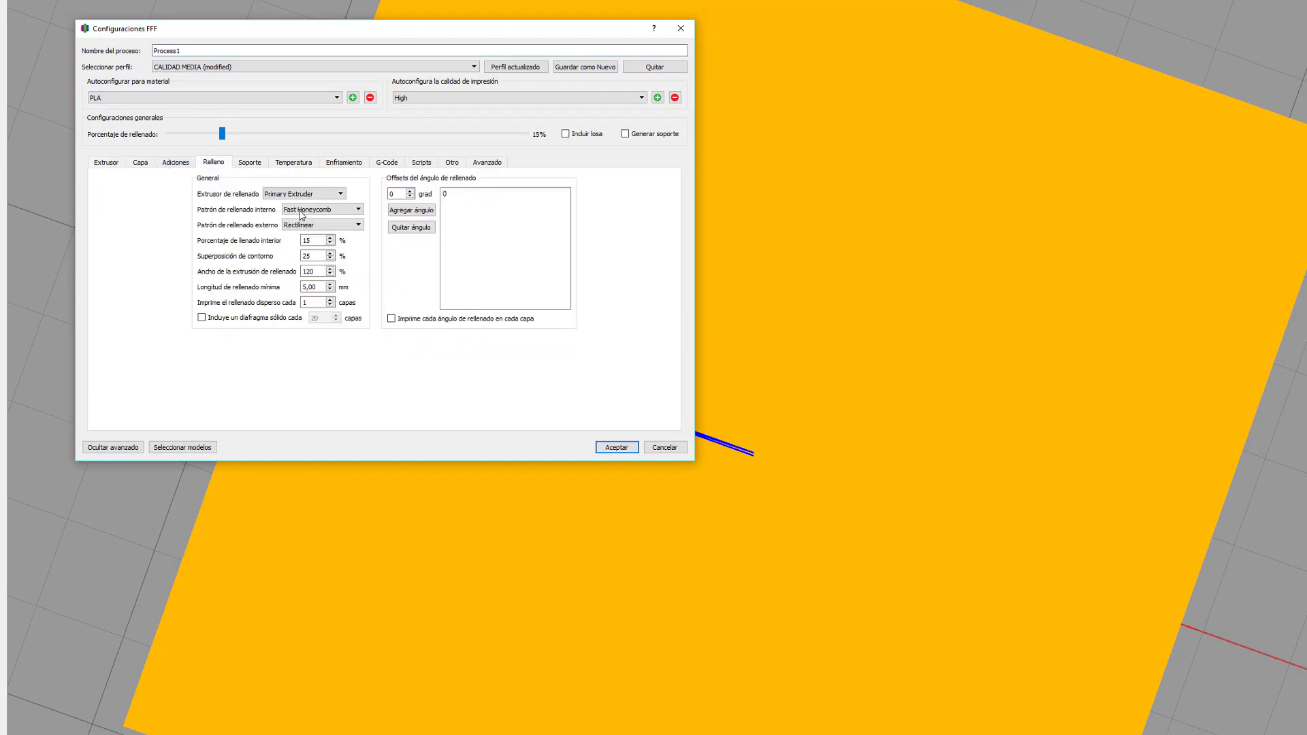
pyautogui.click(331, 227)
pyautogui.click(300, 243)
pyautogui.click(616, 448)
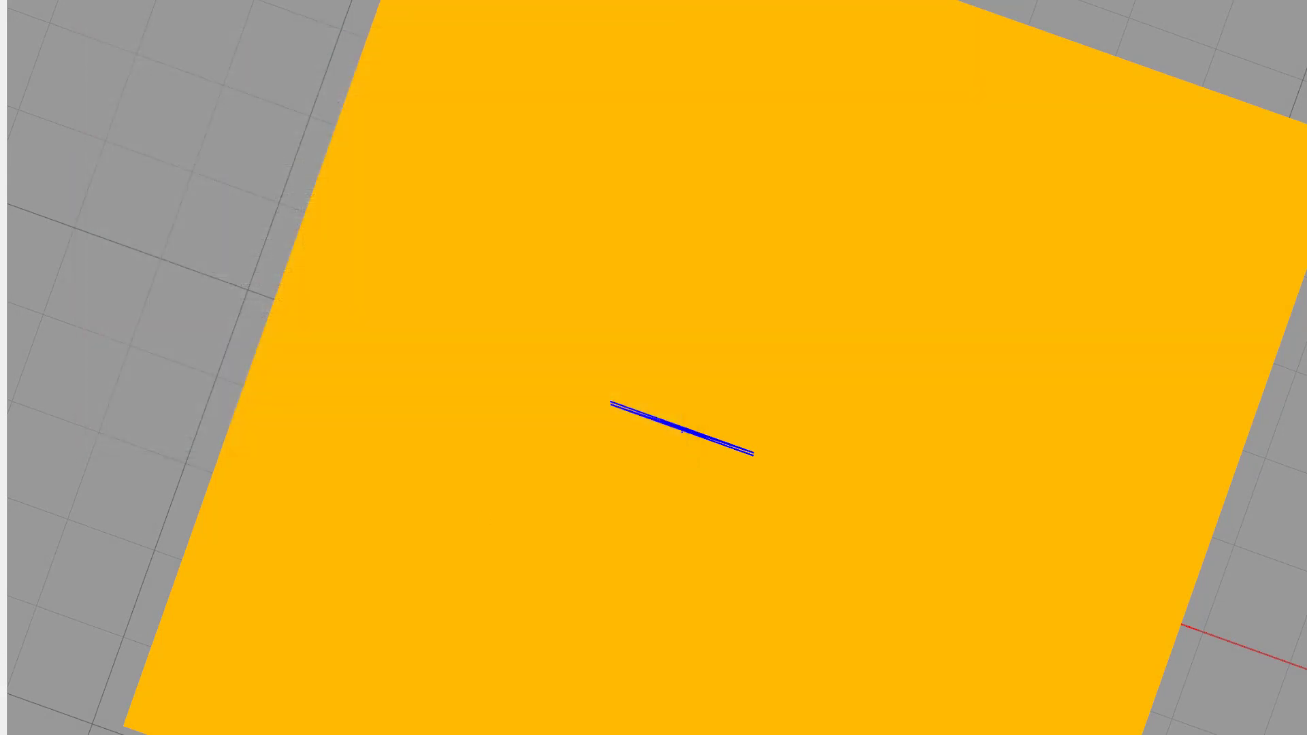
pyautogui.scroll(-2, 888, 427)
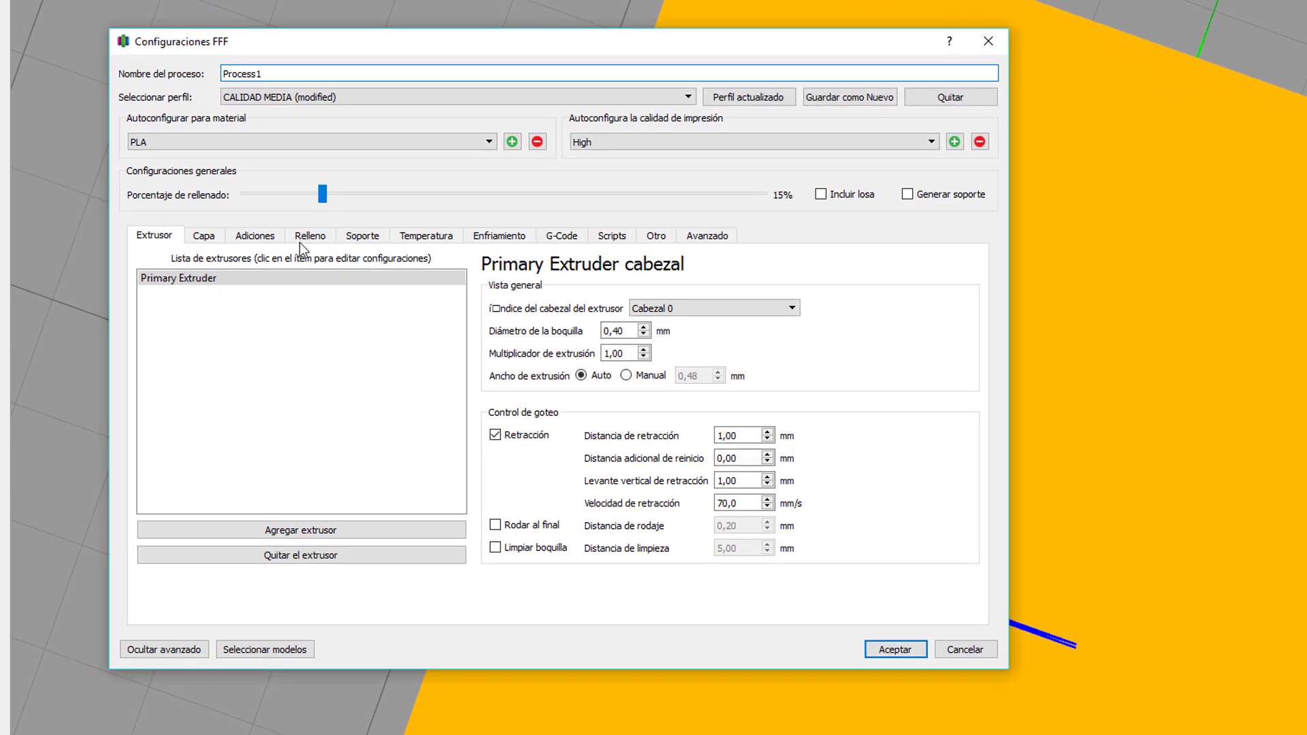
# Step: Set the infill percentage slider on the Infill page to 20%
pyautogui.click(310, 236)
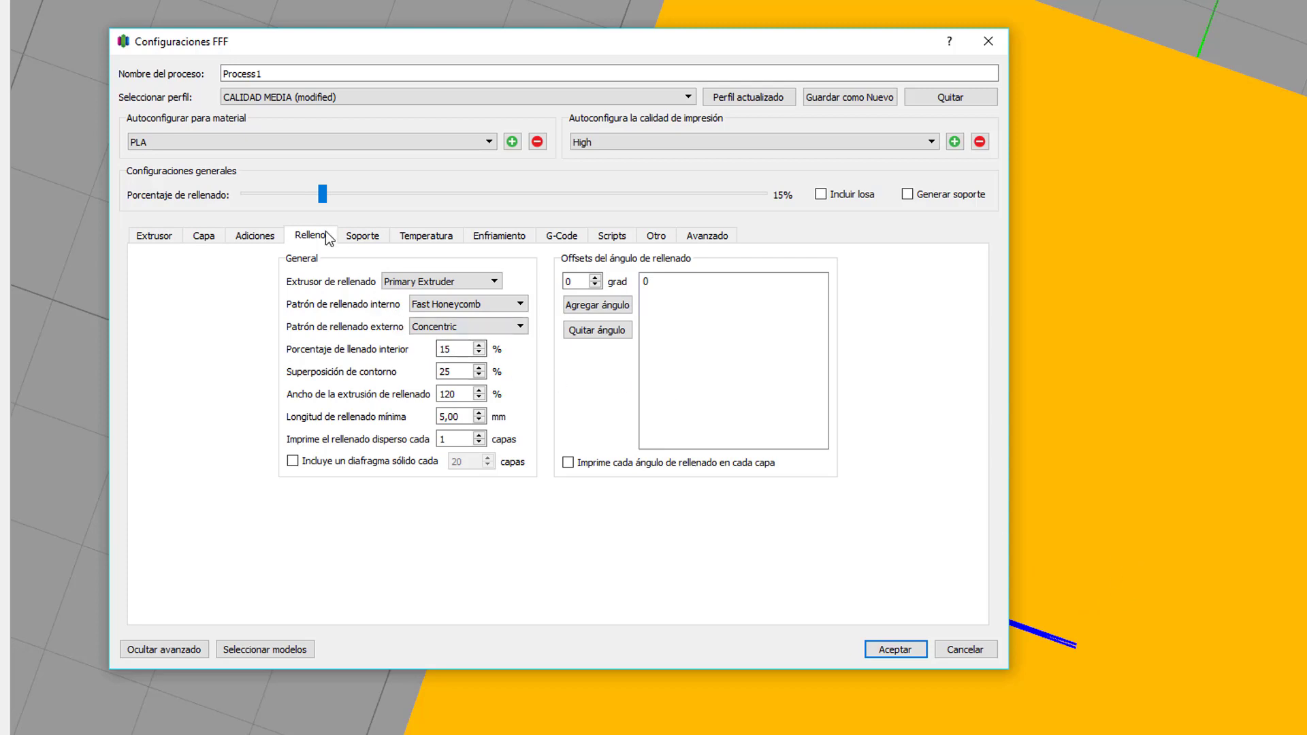
pyautogui.moveTo(322, 193)
pyautogui.mouseDown()
pyautogui.moveTo(463, 189)
pyautogui.moveTo(344, 193)
pyautogui.mouseUp()
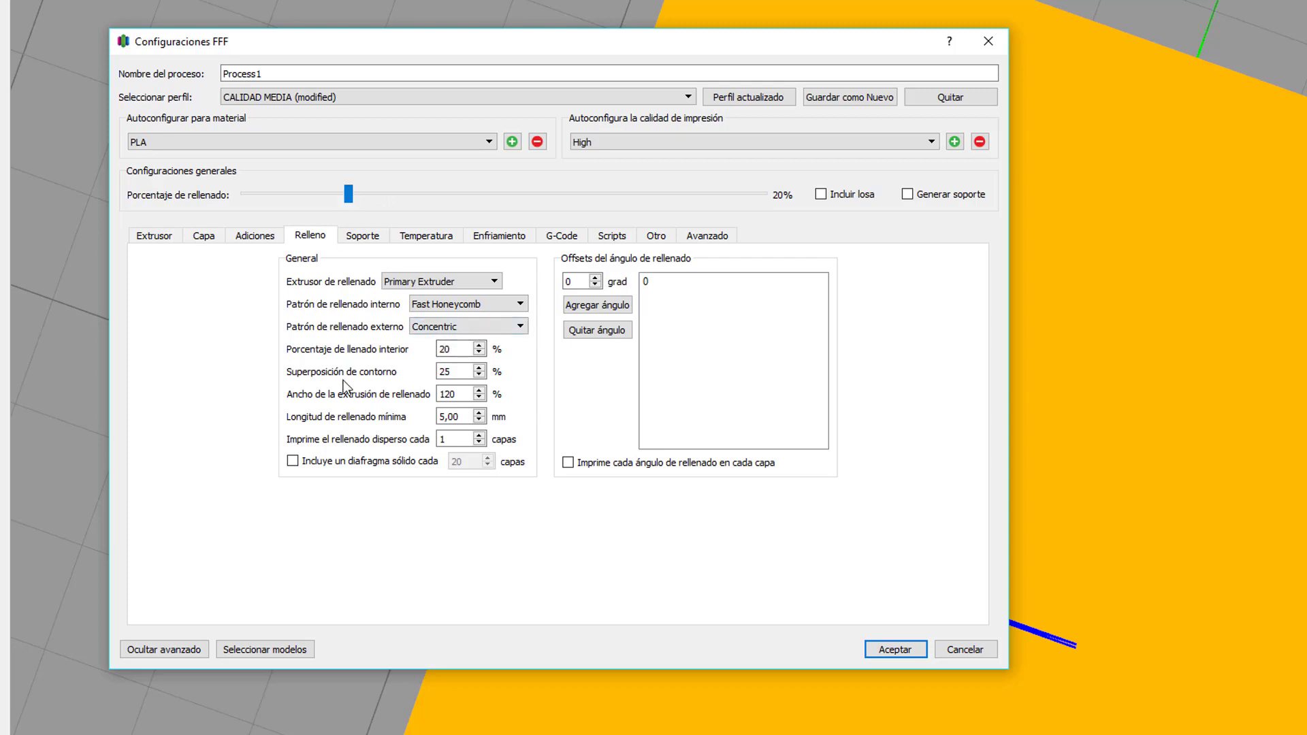
pyautogui.click(455, 373)
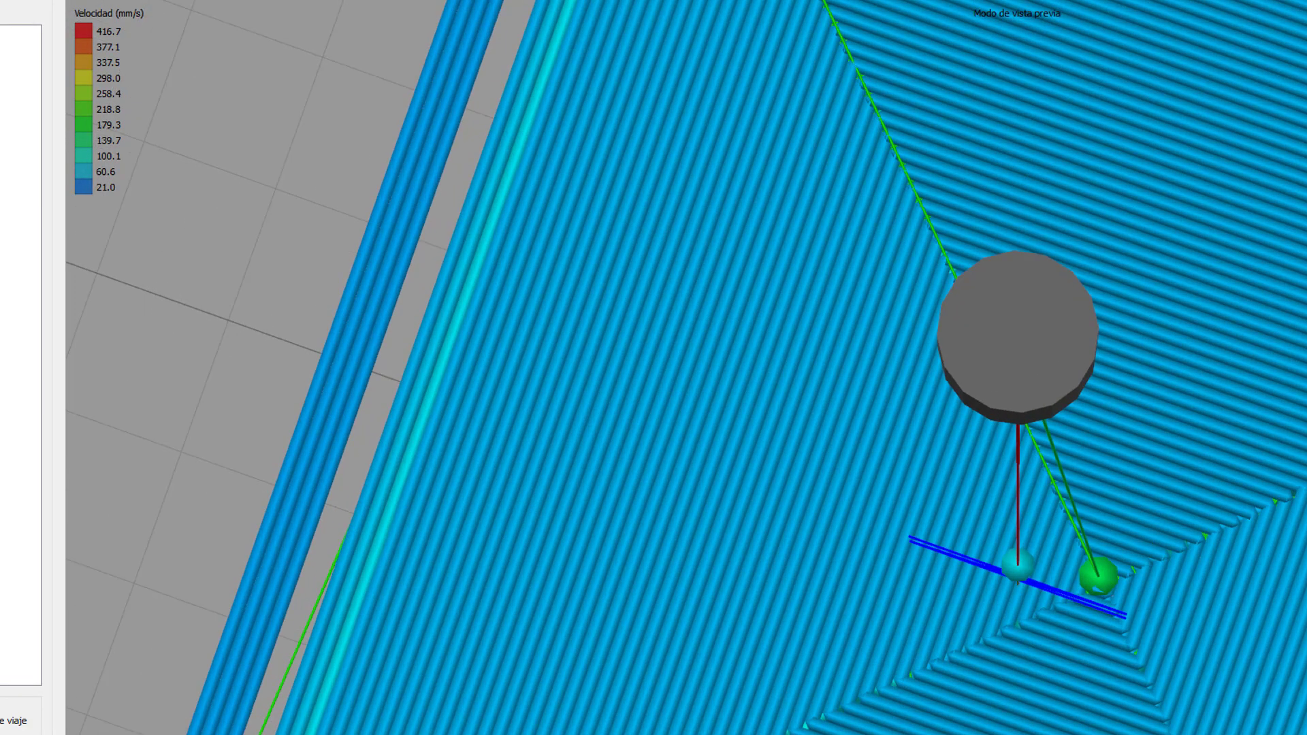
# Step: Orbit, tilt and zoom the toolpath preview to inspect the concentric outer infill at the print's edge
pyautogui.scroll(-1, 654, 367)
pyautogui.moveTo(654, 368); pyautogui.dragTo(721, 409)
pyautogui.scroll(2, 654, 367)
pyautogui.scroll(-2, 1018, 490)
pyautogui.moveTo(1137, 286); pyautogui.dragTo(1129, 386)
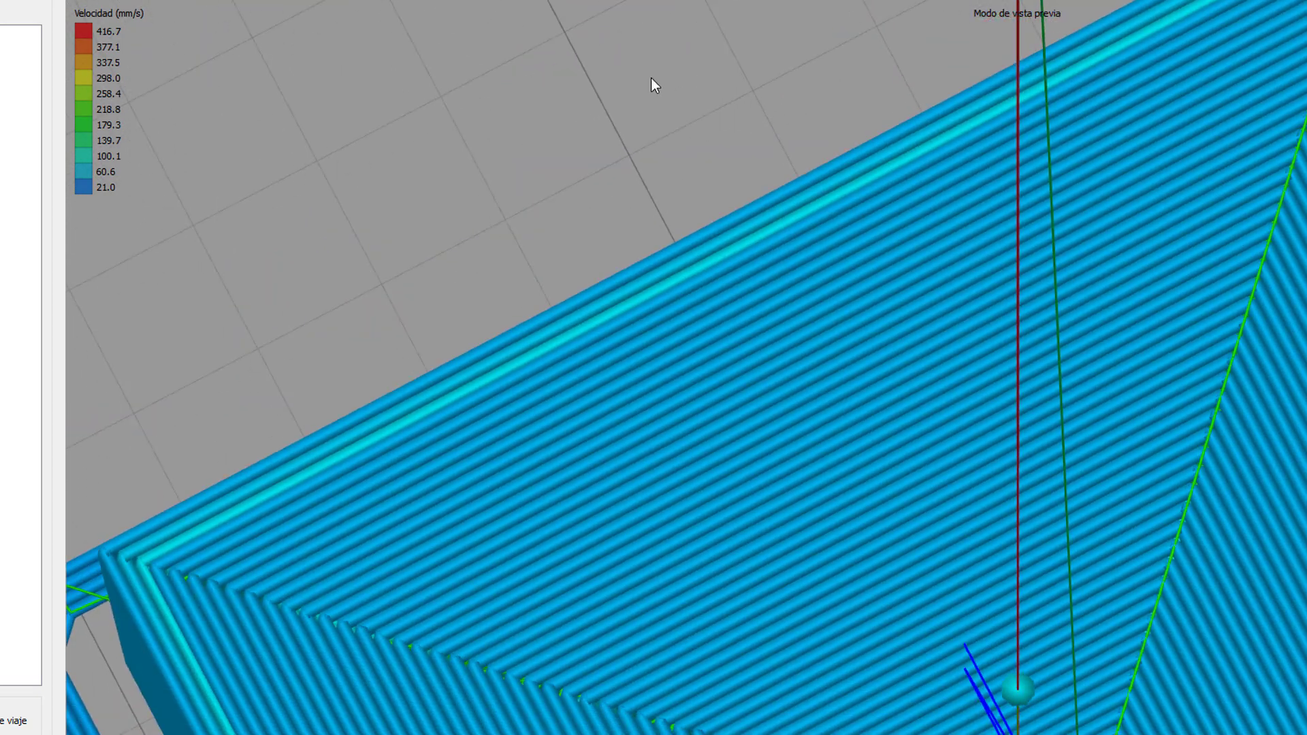
pyautogui.scroll(5, 667, 150)
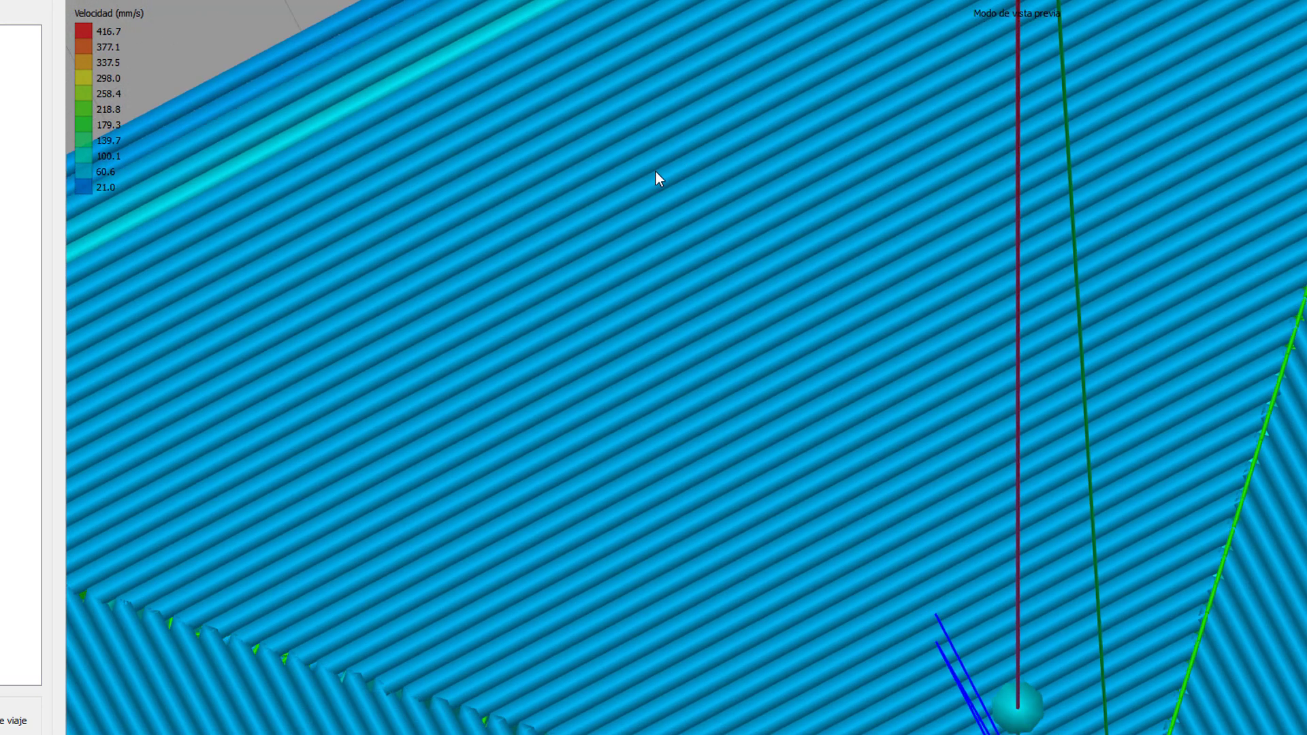
pyautogui.scroll(-3, 657, 175)
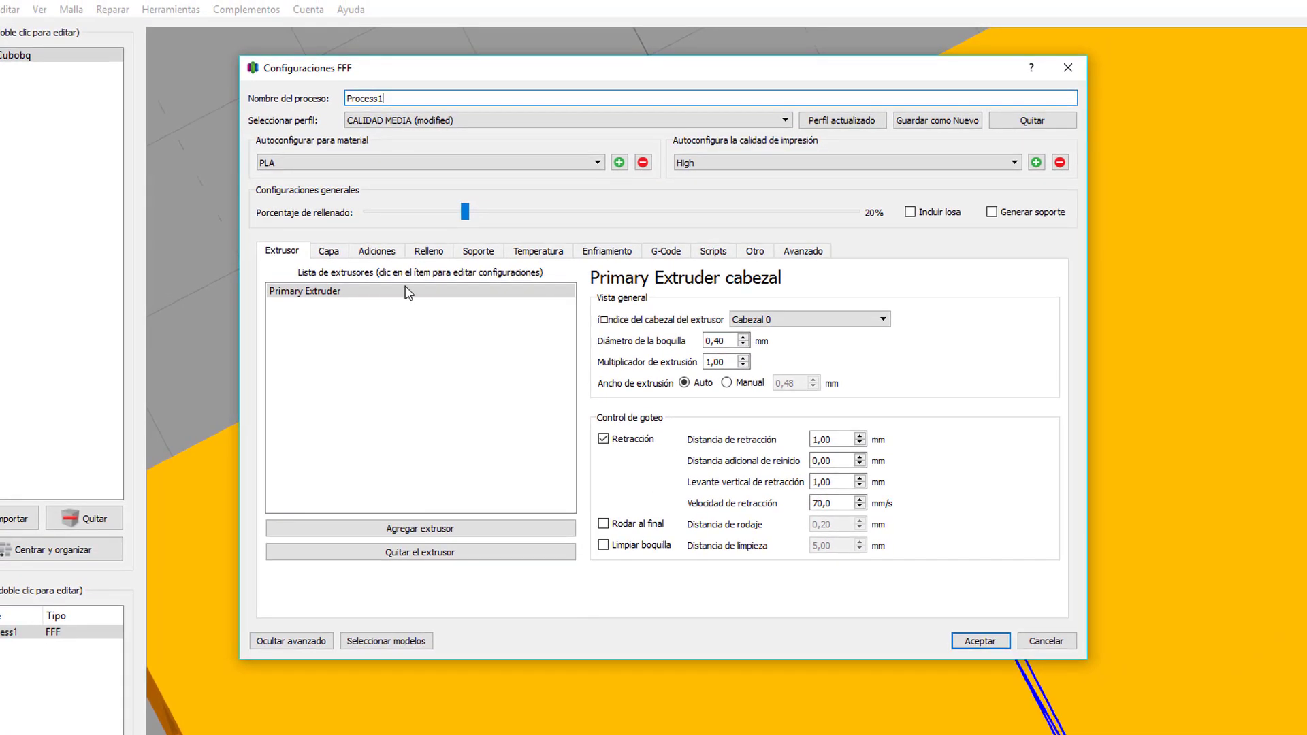
# Step: Review the infill (outline overlap 25) and support settings, ending on the Temperatura page
pyautogui.click(432, 252)
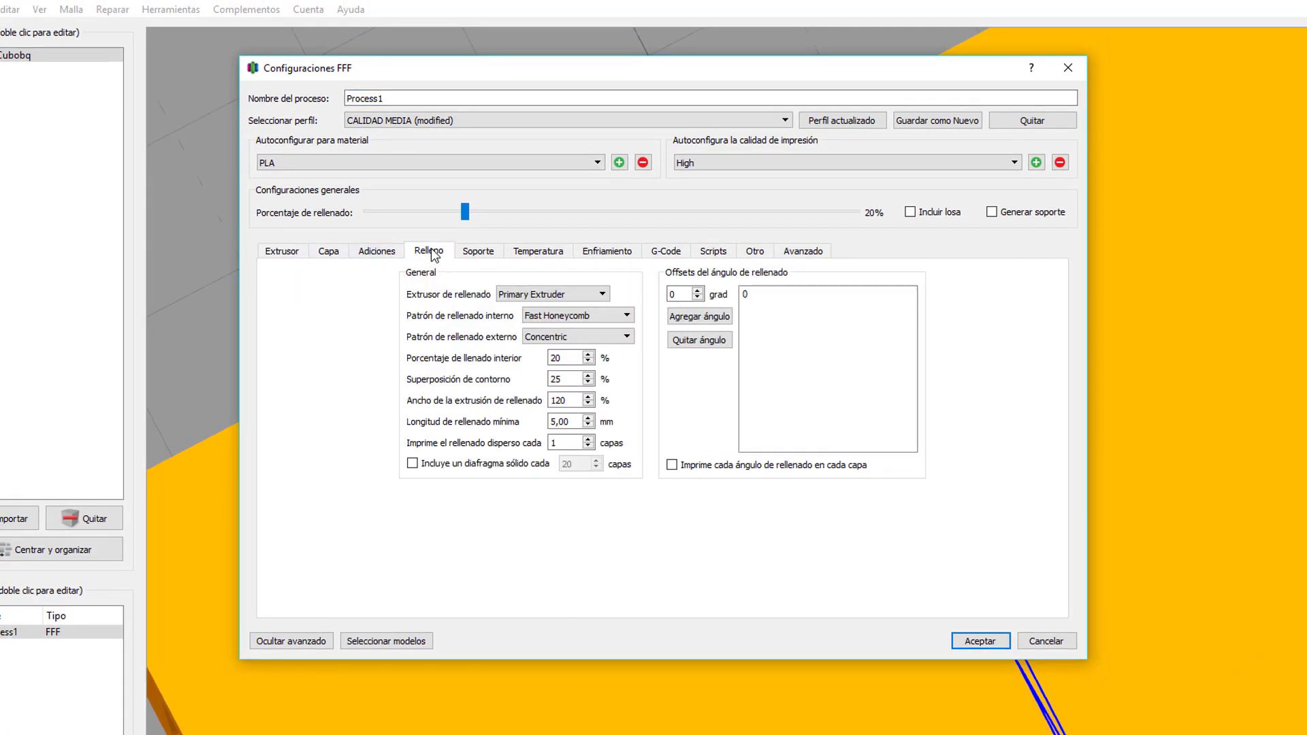
pyautogui.doubleClick(568, 379)
pyautogui.click(481, 254)
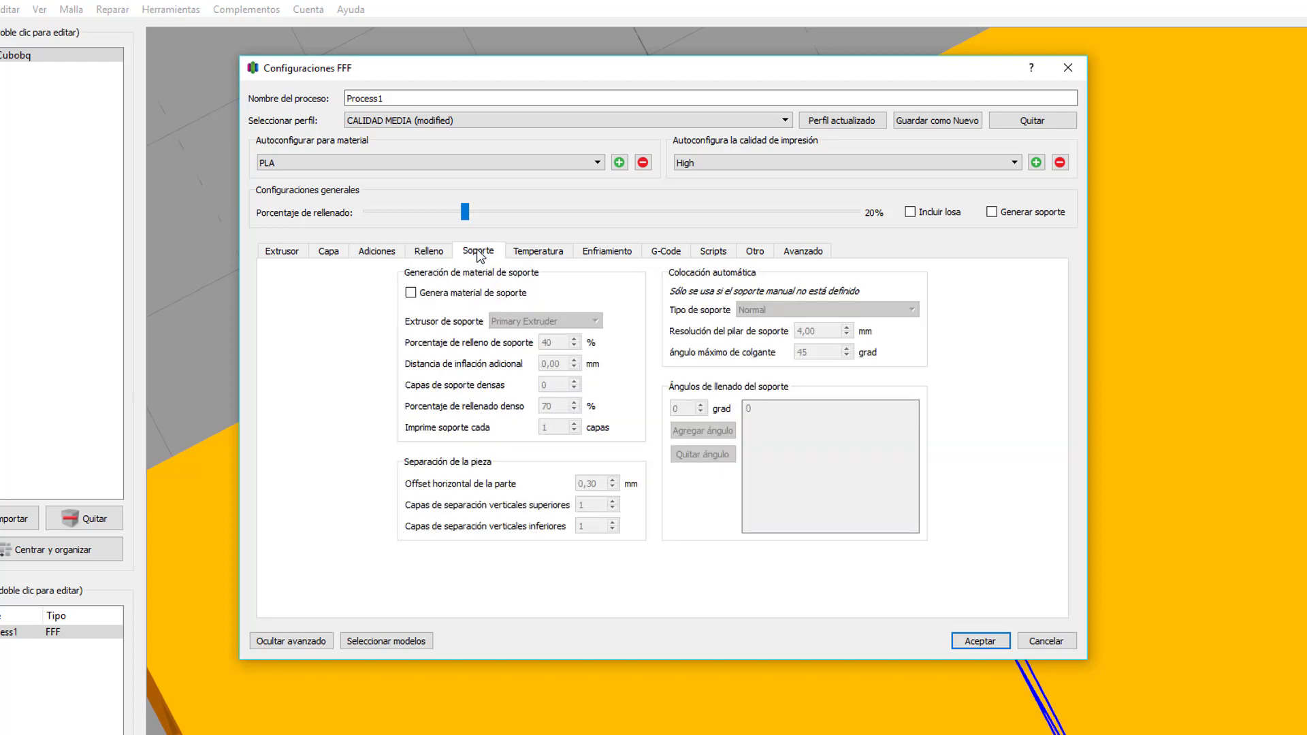
pyautogui.click(540, 253)
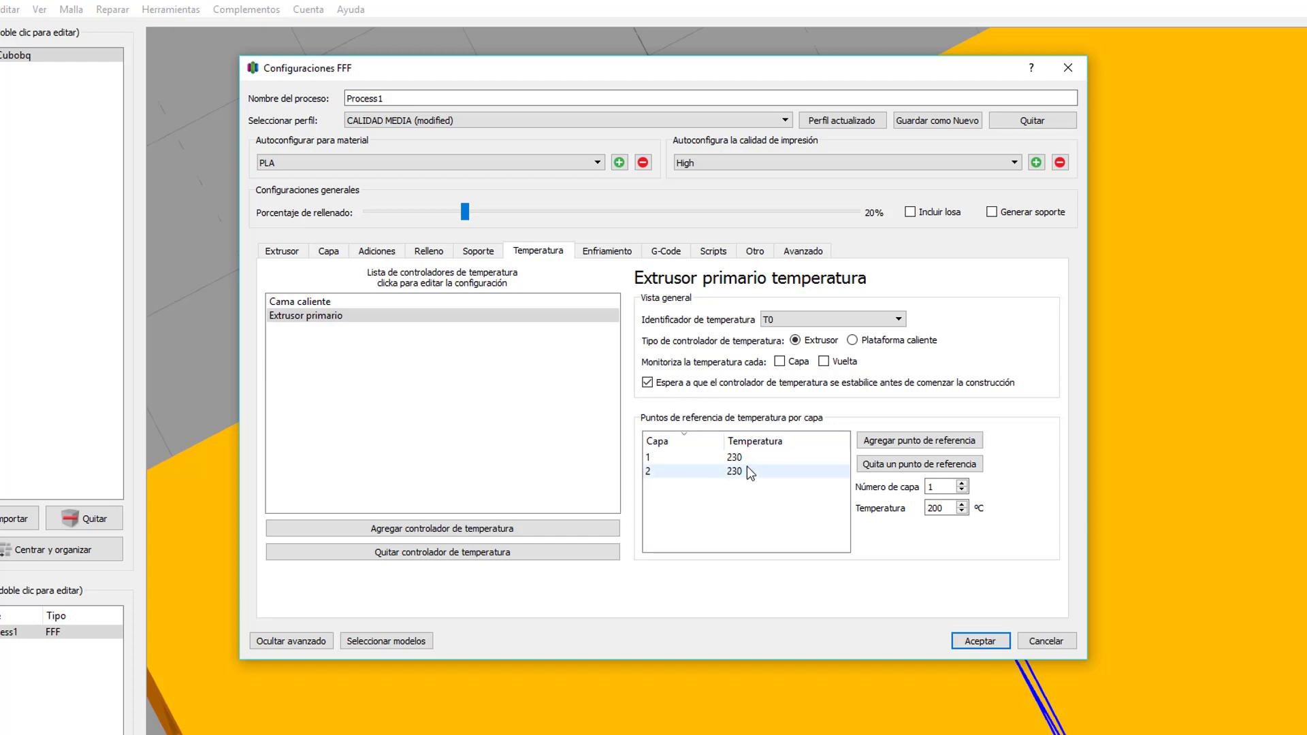
pyautogui.click(306, 316)
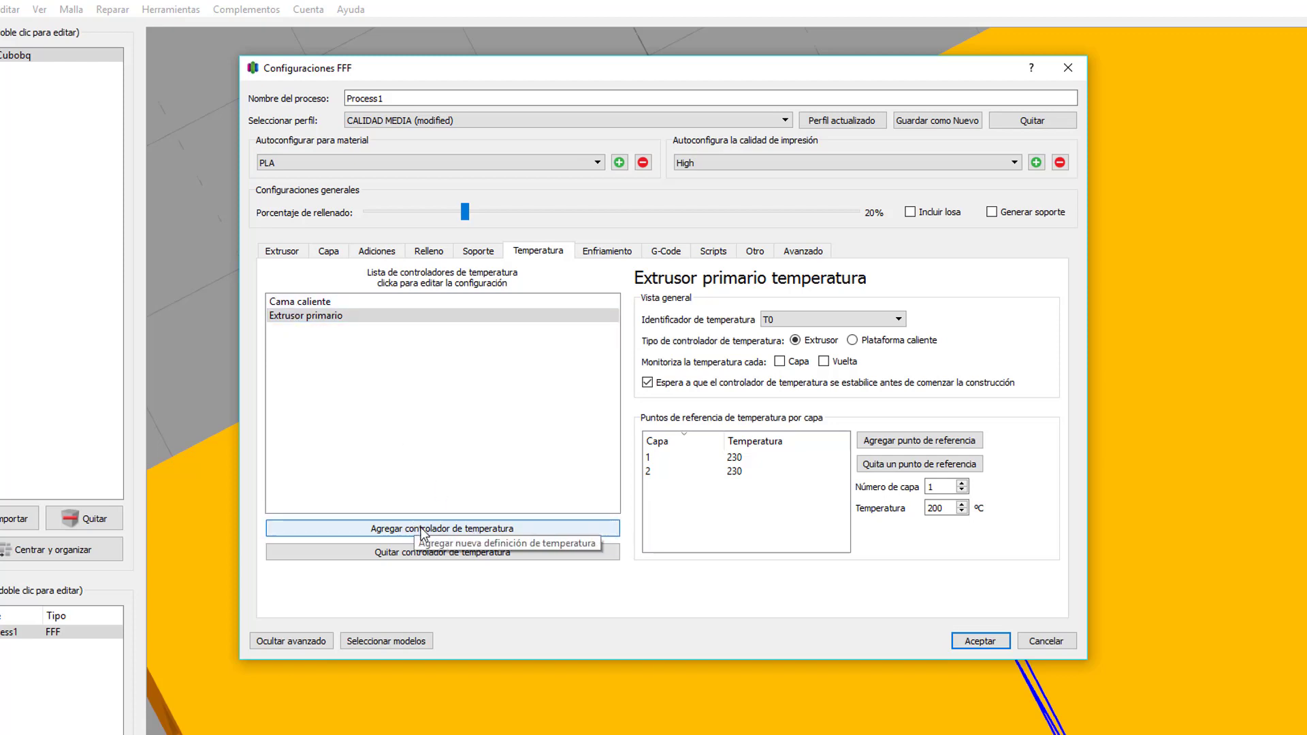
pyautogui.click(307, 303)
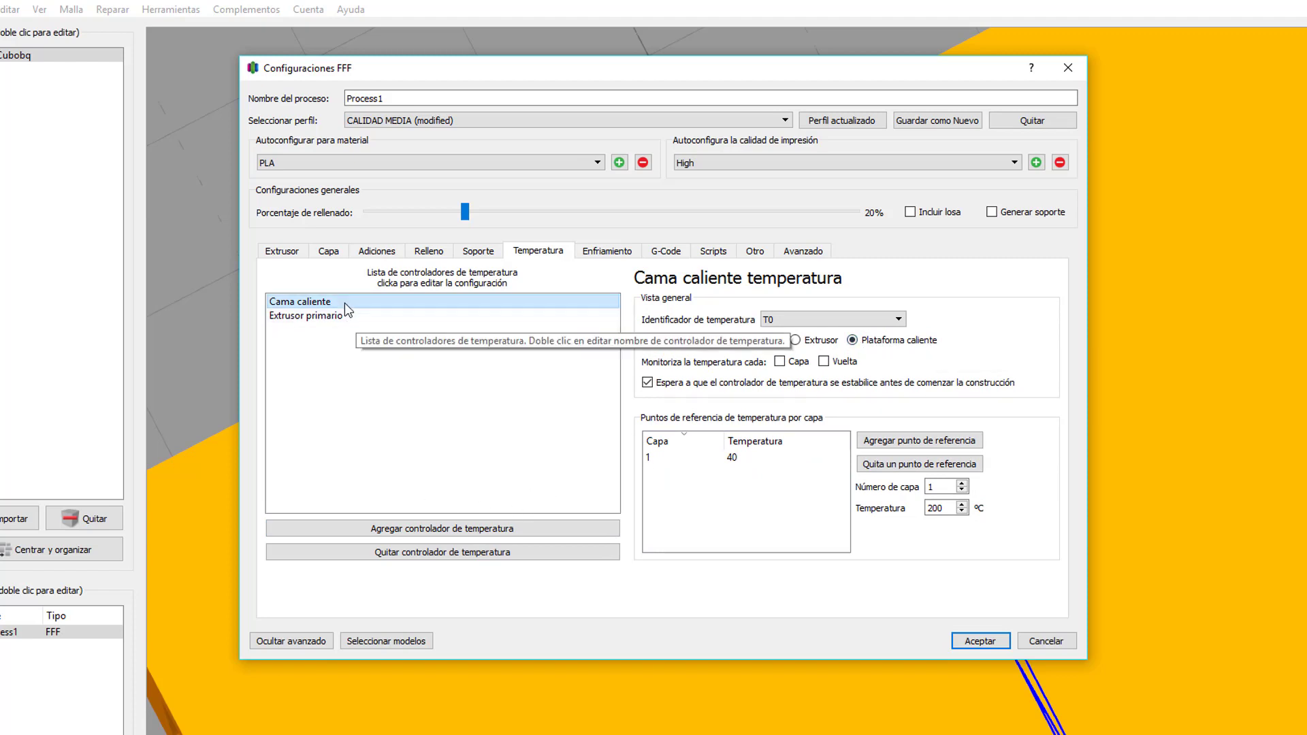
pyautogui.click(294, 319)
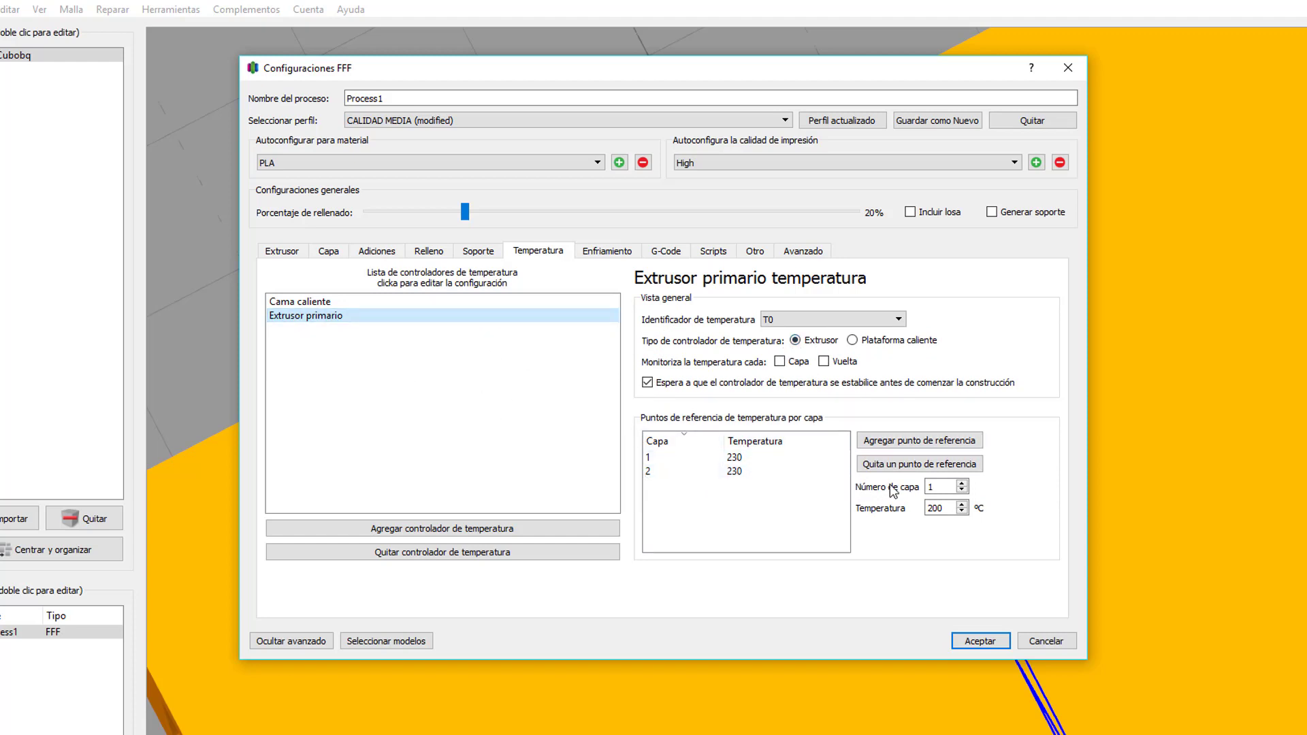
# Step: Delete both existing extruder setpoints and add a layer 1 point at 230 °C
pyautogui.click(749, 471)
pyautogui.click(920, 463)
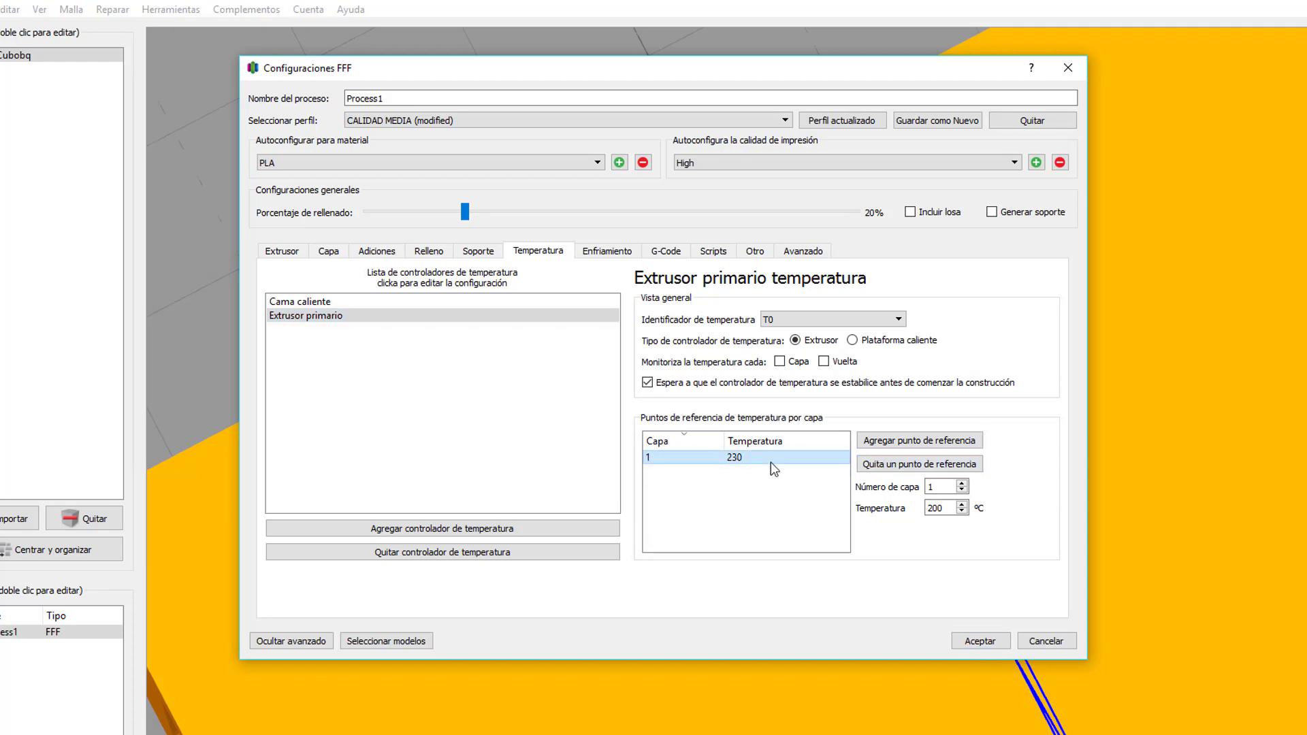
pyautogui.click(919, 464)
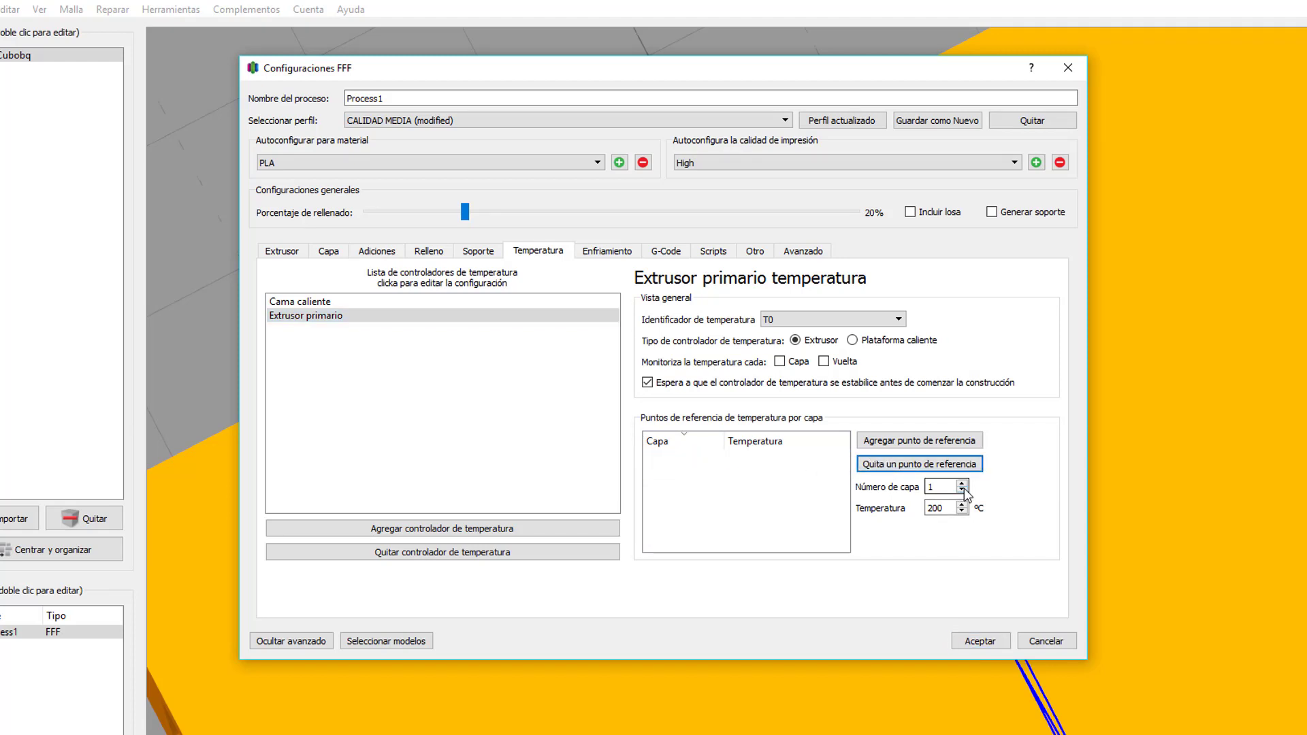
pyautogui.doubleClick(950, 508)
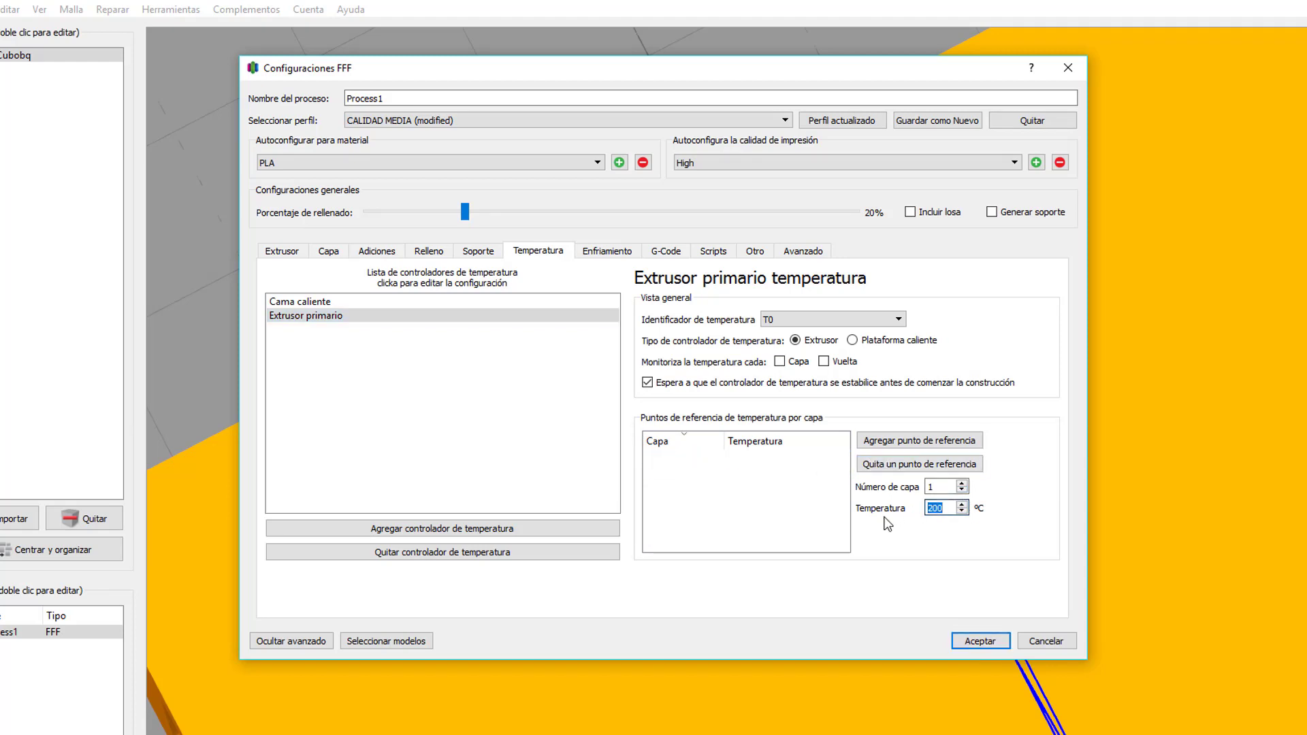
pyautogui.write('230')
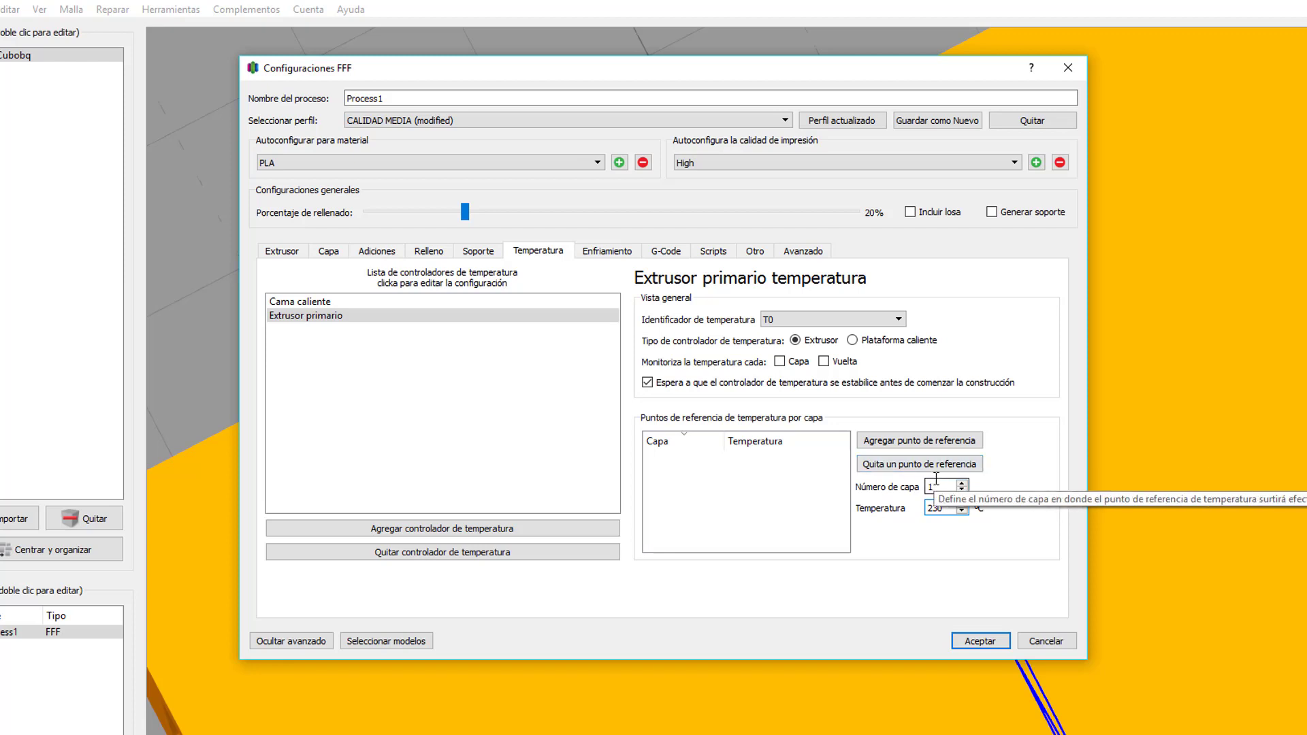
pyautogui.click(916, 442)
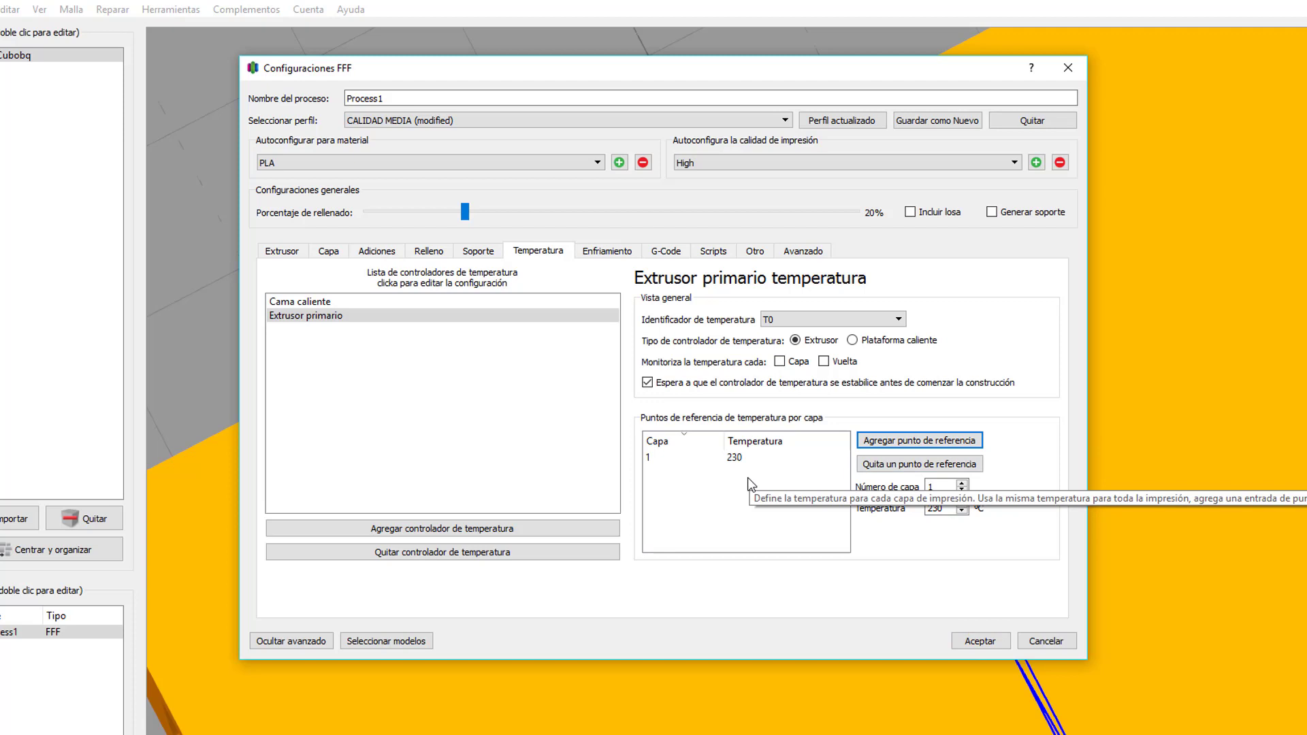
# Step: Add a layer 2 setpoint at 200 °C for the primary extruder
pyautogui.click(962, 489)
pyautogui.press('Tab')
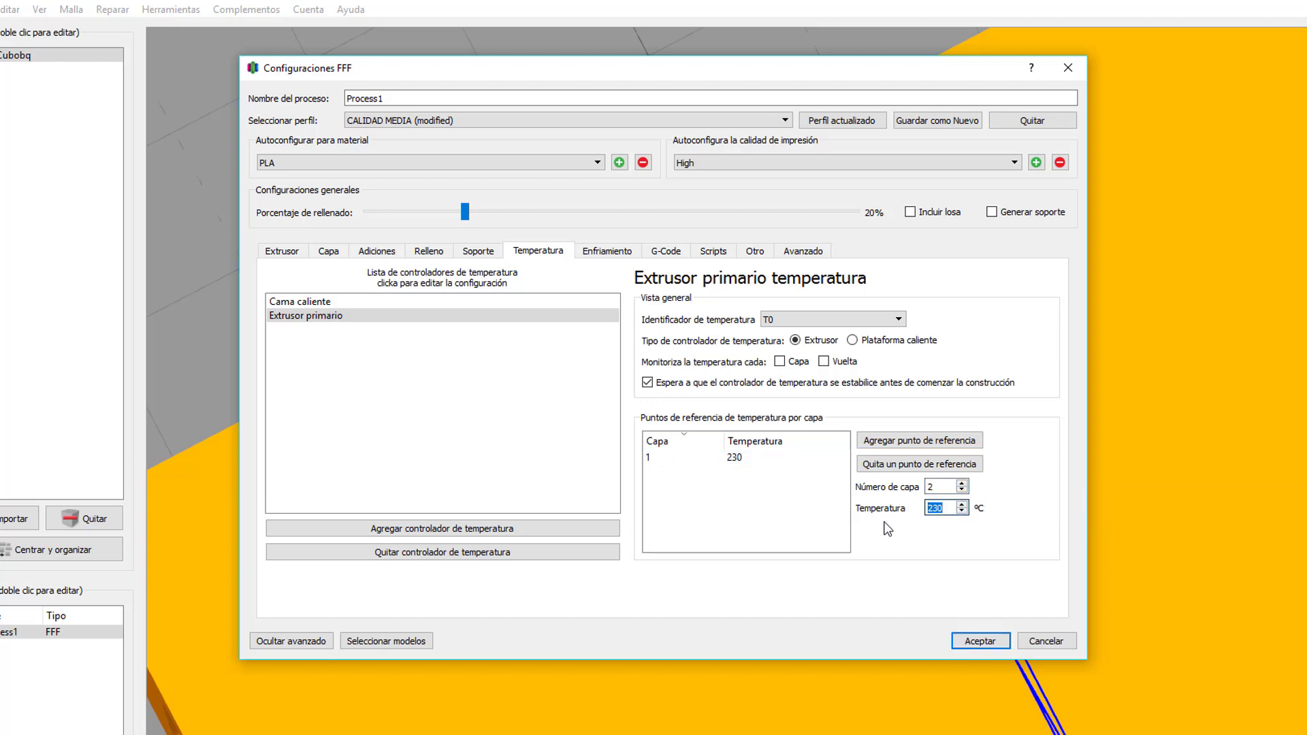
pyautogui.write('200')
pyautogui.press('Tab')
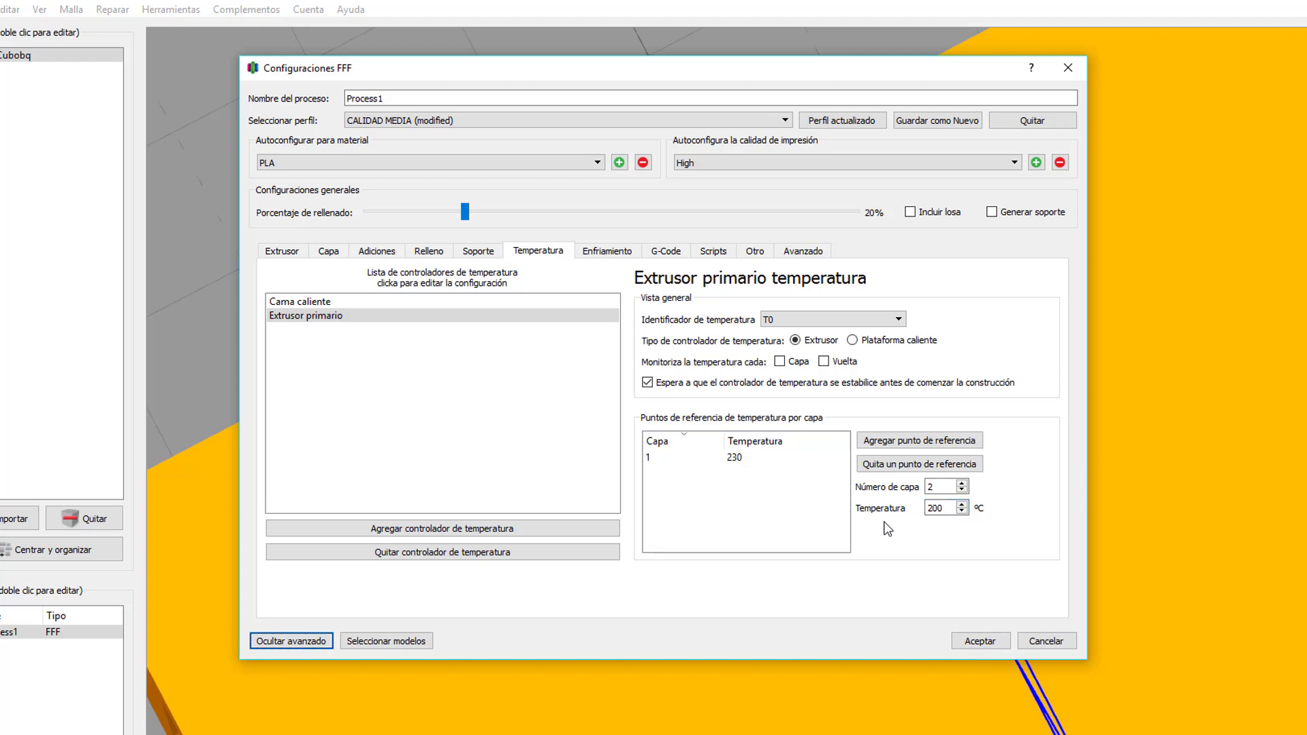
pyautogui.click(909, 443)
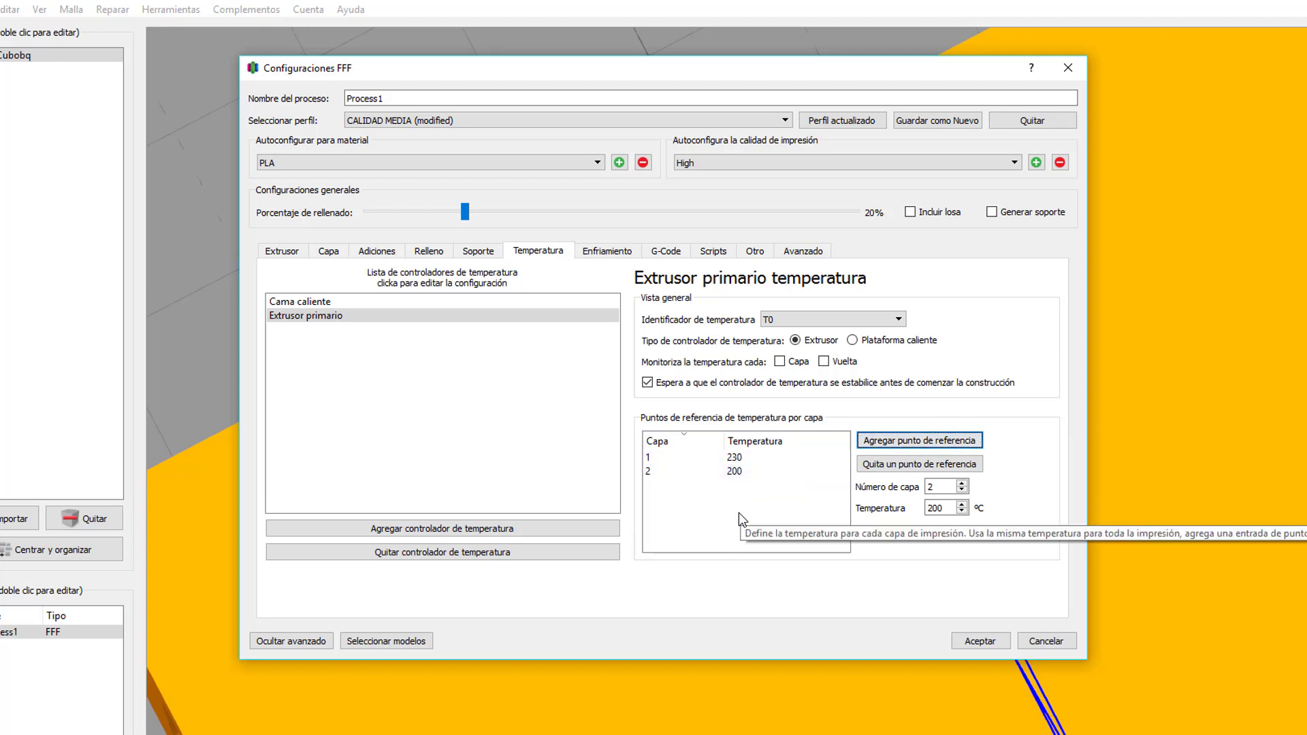
# Step: Replace the heated bed's 40 °C layer 1 setpoint with a 60 °C one
pyautogui.click(326, 303)
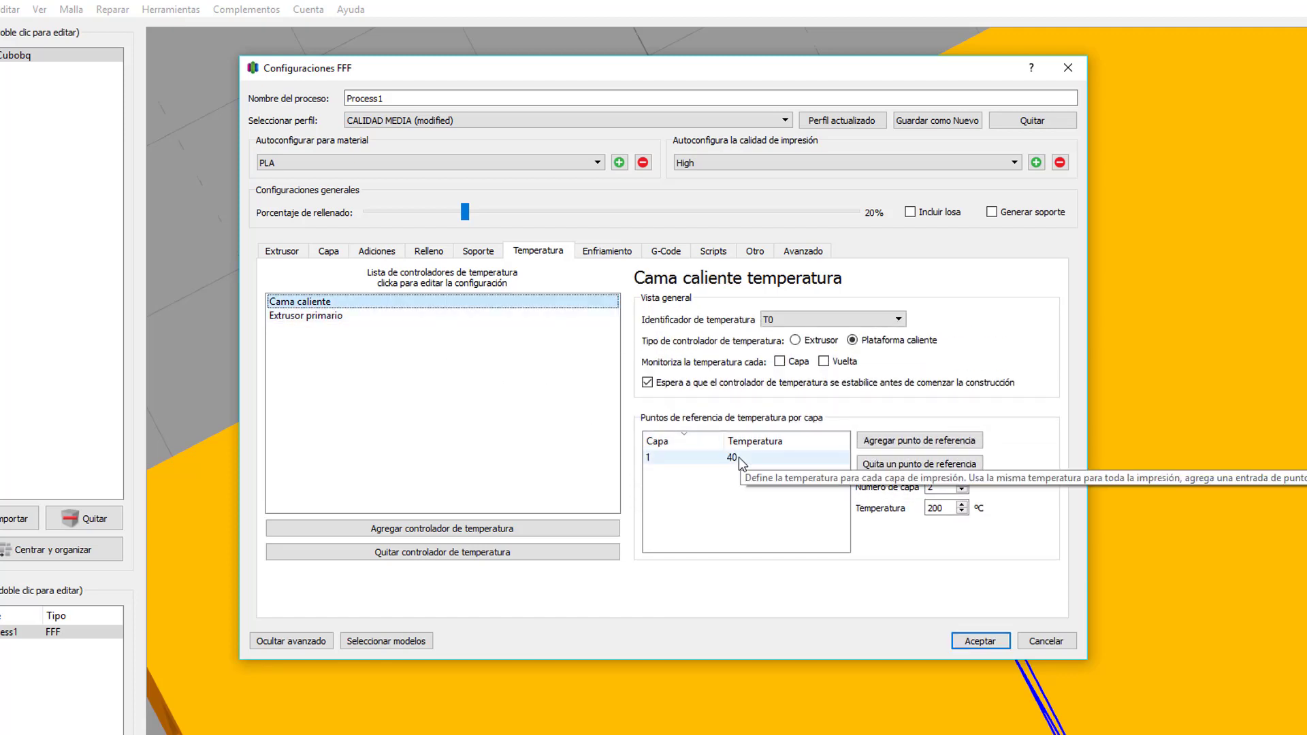
pyautogui.doubleClick(740, 458)
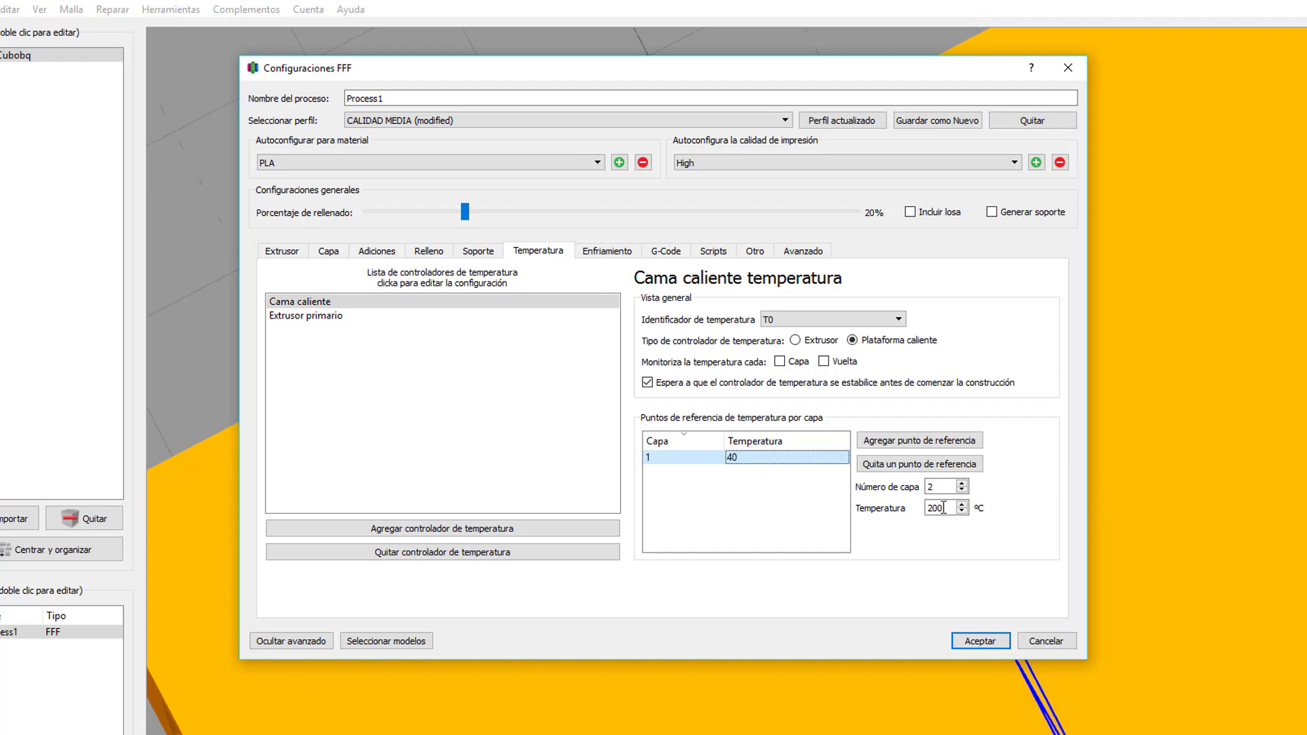
pyautogui.click(942, 468)
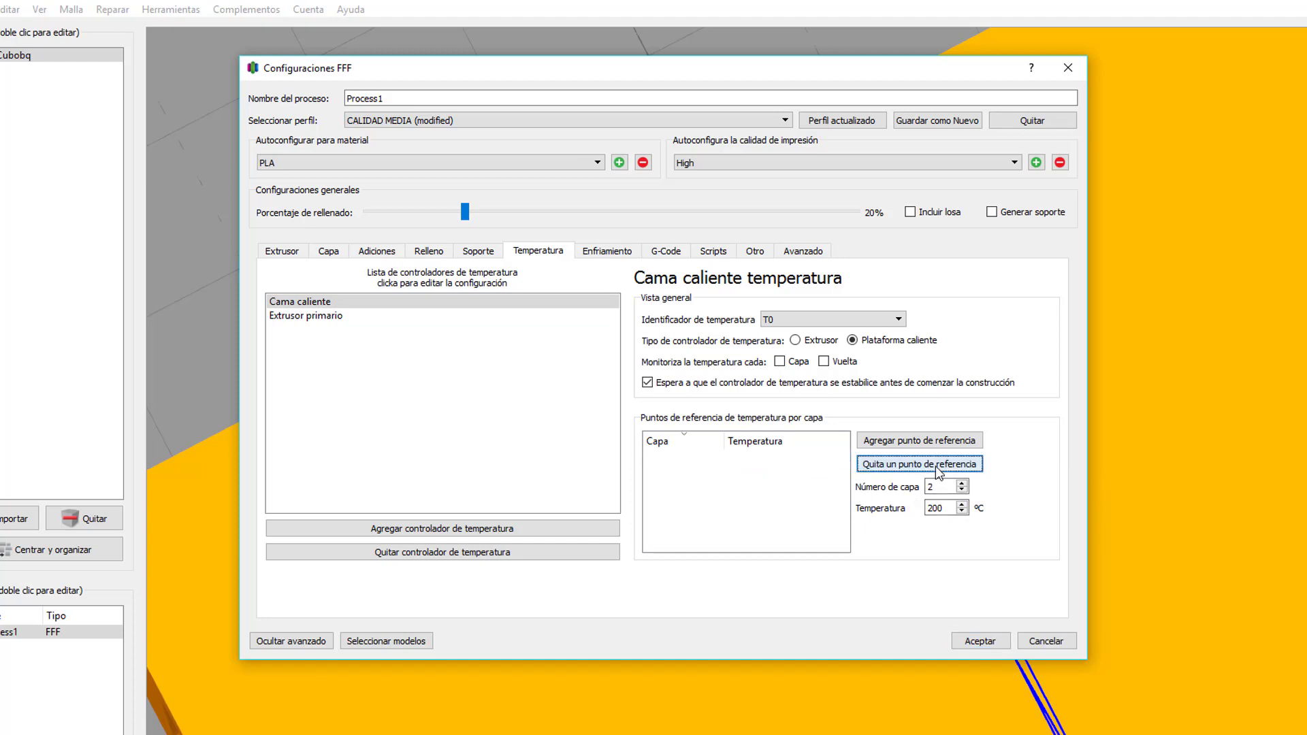
pyautogui.click(961, 489)
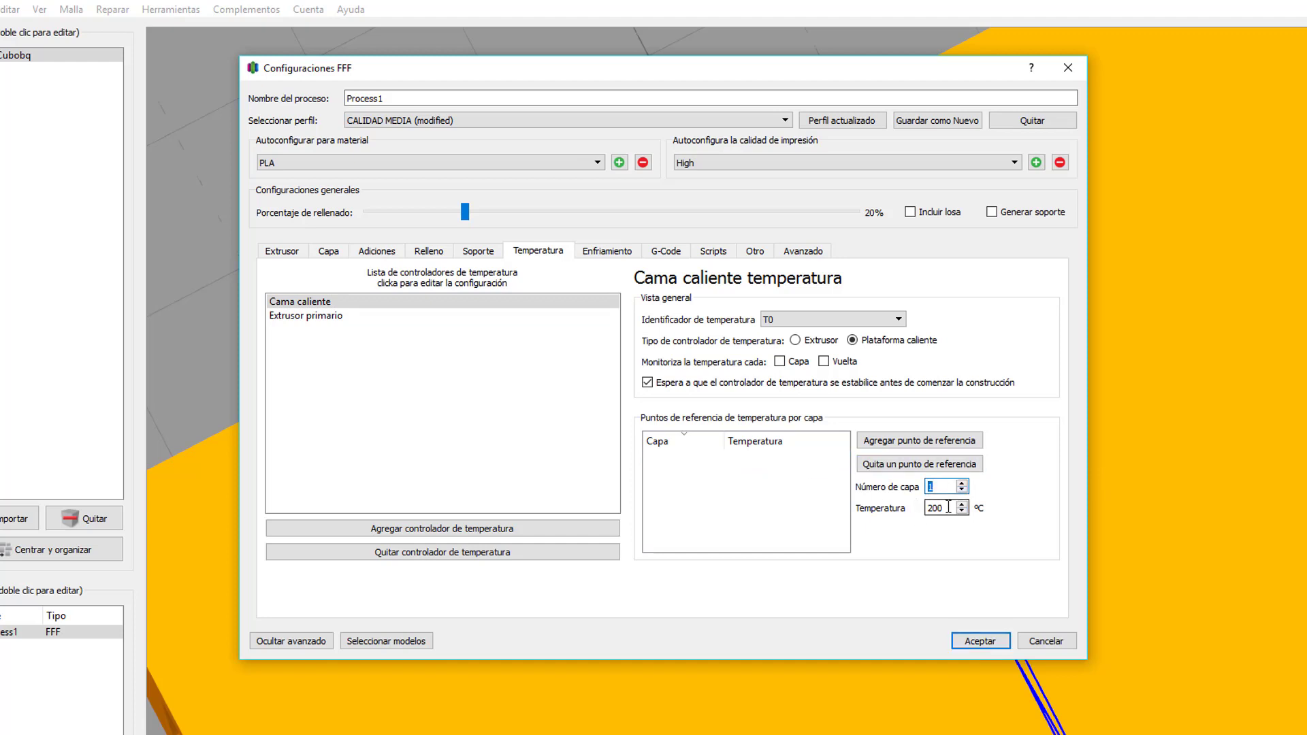
pyautogui.doubleClick(952, 507)
pyautogui.write('60')
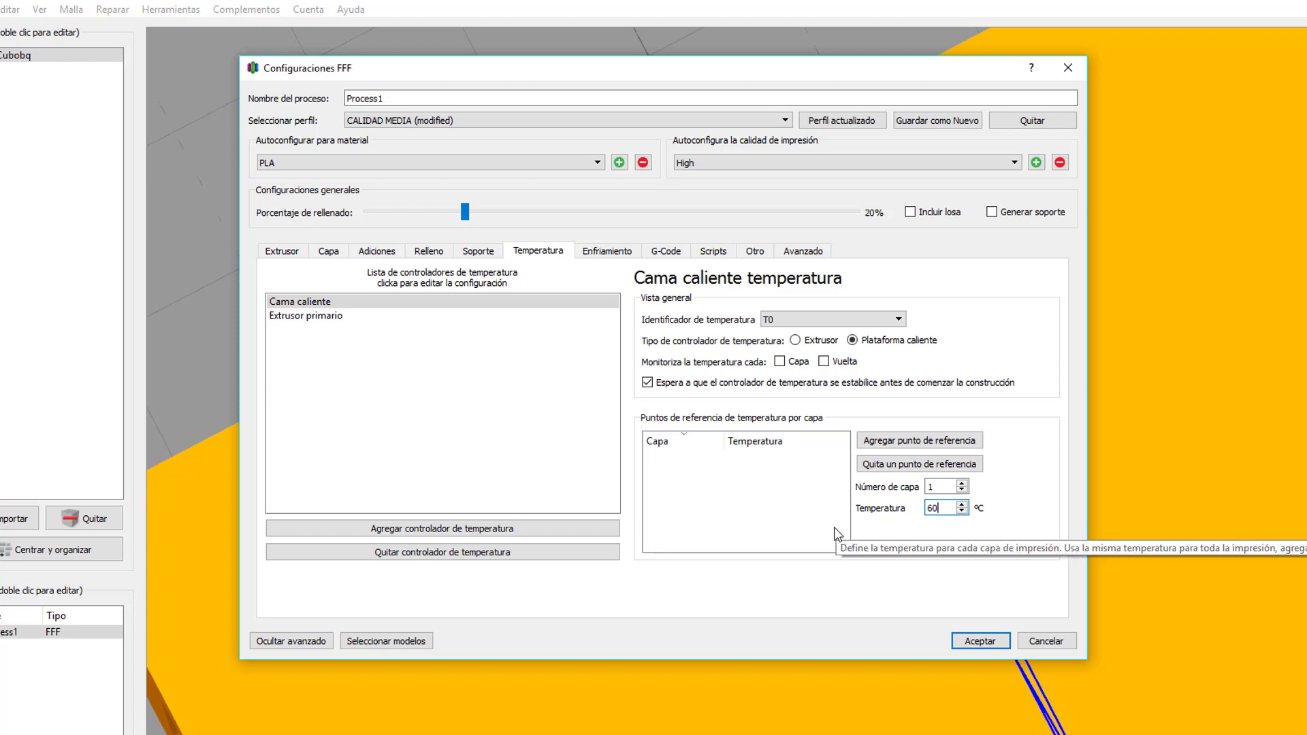
pyautogui.click(941, 447)
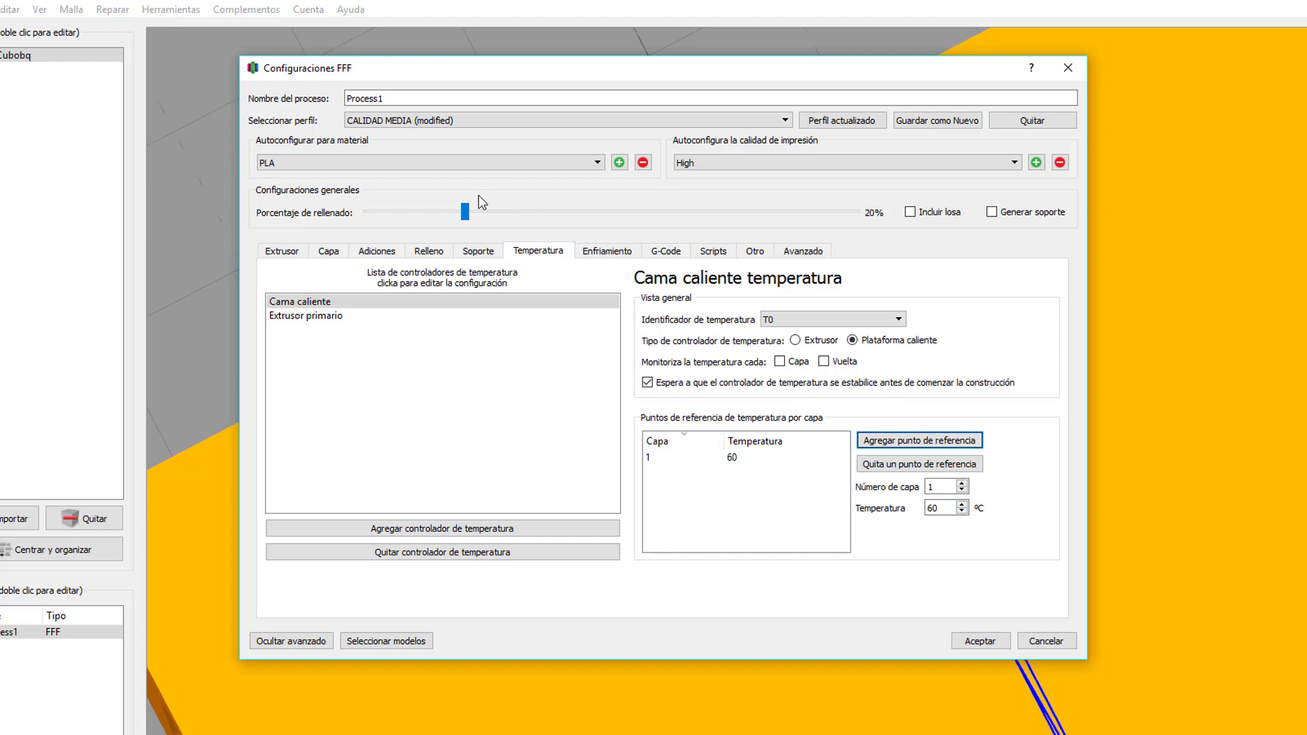
pyautogui.click(596, 253)
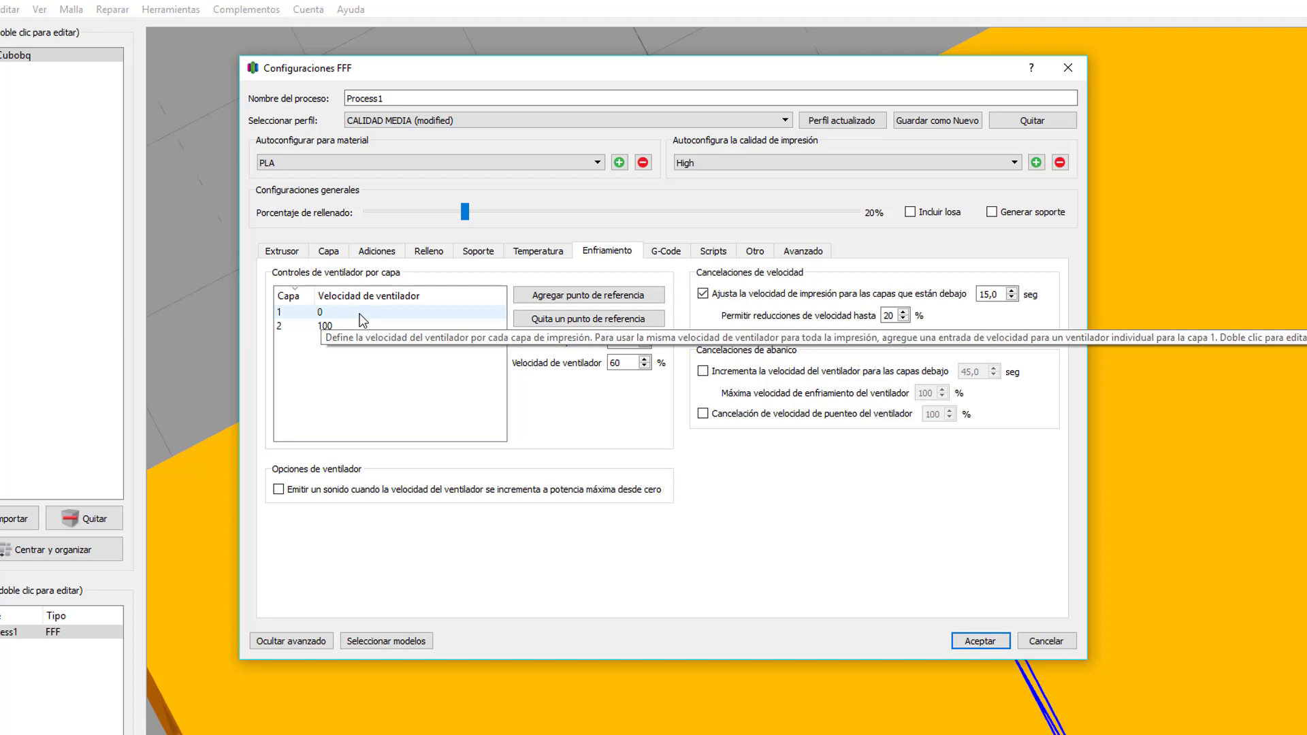
pyautogui.click(289, 329)
pyautogui.click(328, 328)
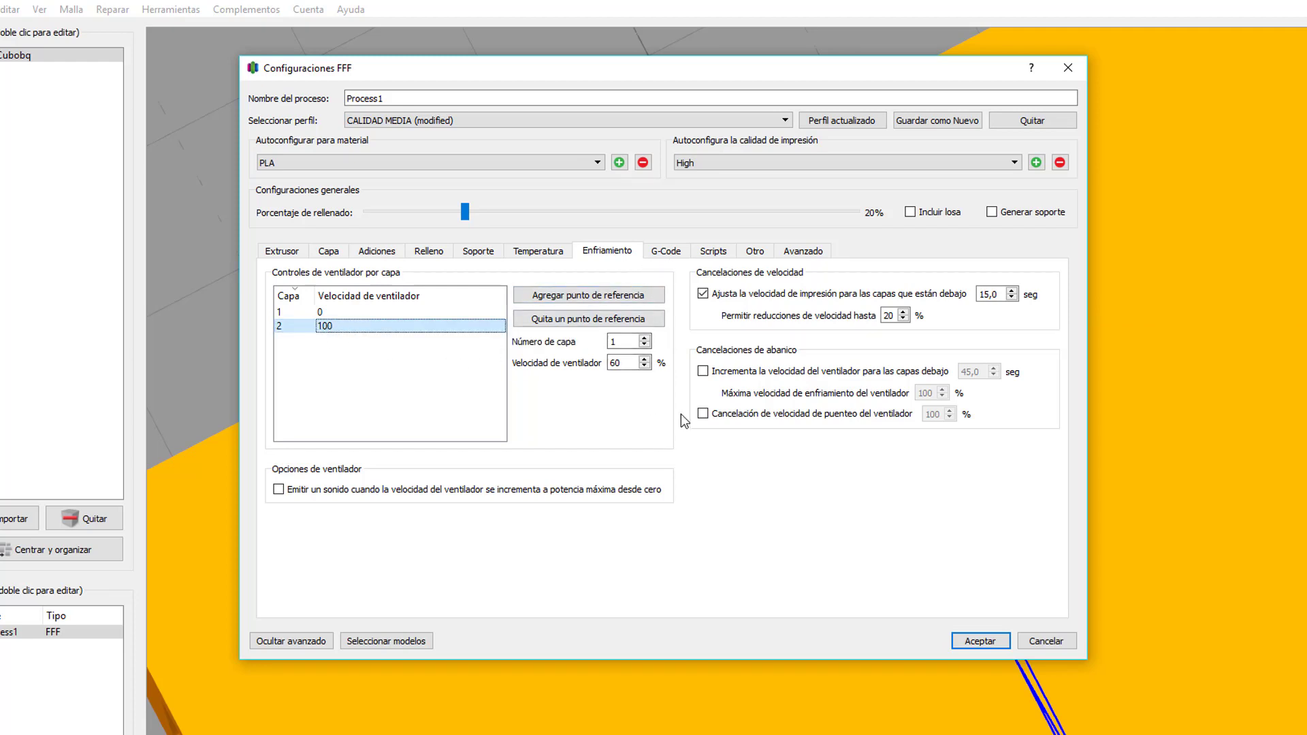
# Step: Keep the firmware as RepRap (Marlin/Repetier/Sprinter) at 115200 baud after trying MakerBot/Sailfish
pyautogui.click(666, 252)
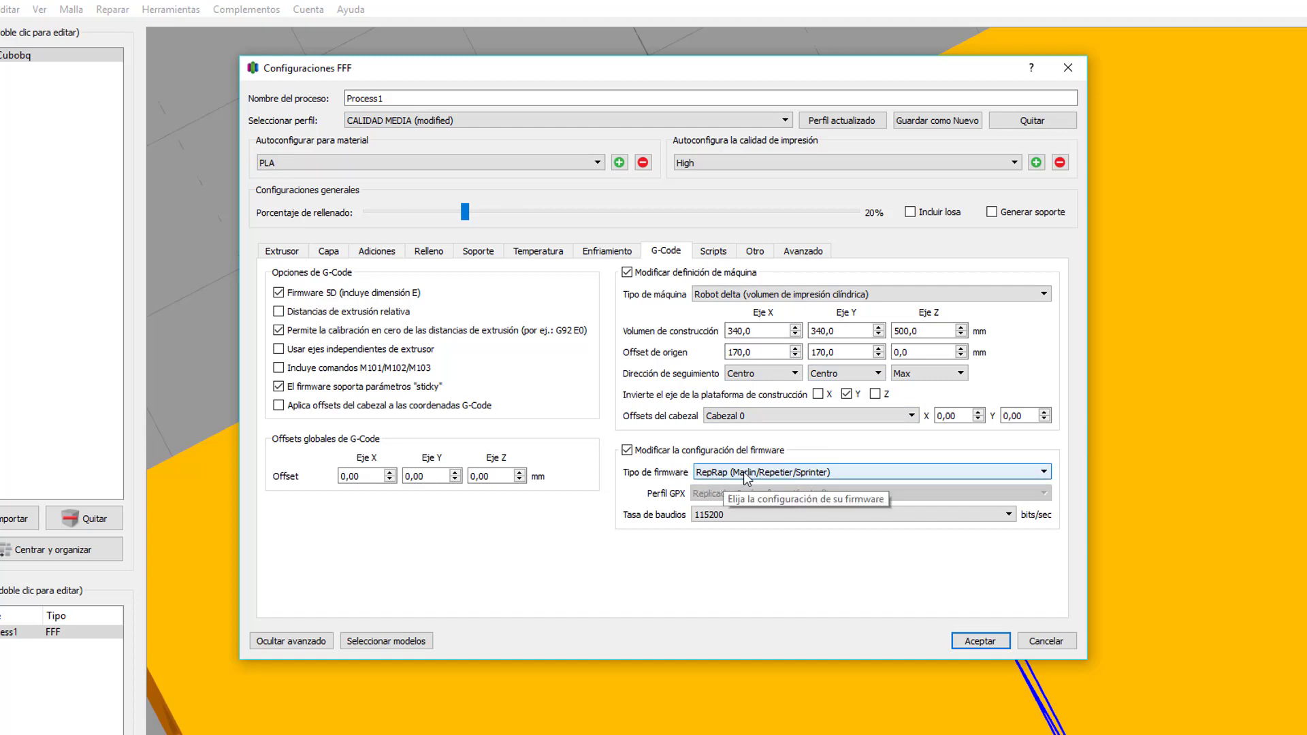
pyautogui.click(982, 480)
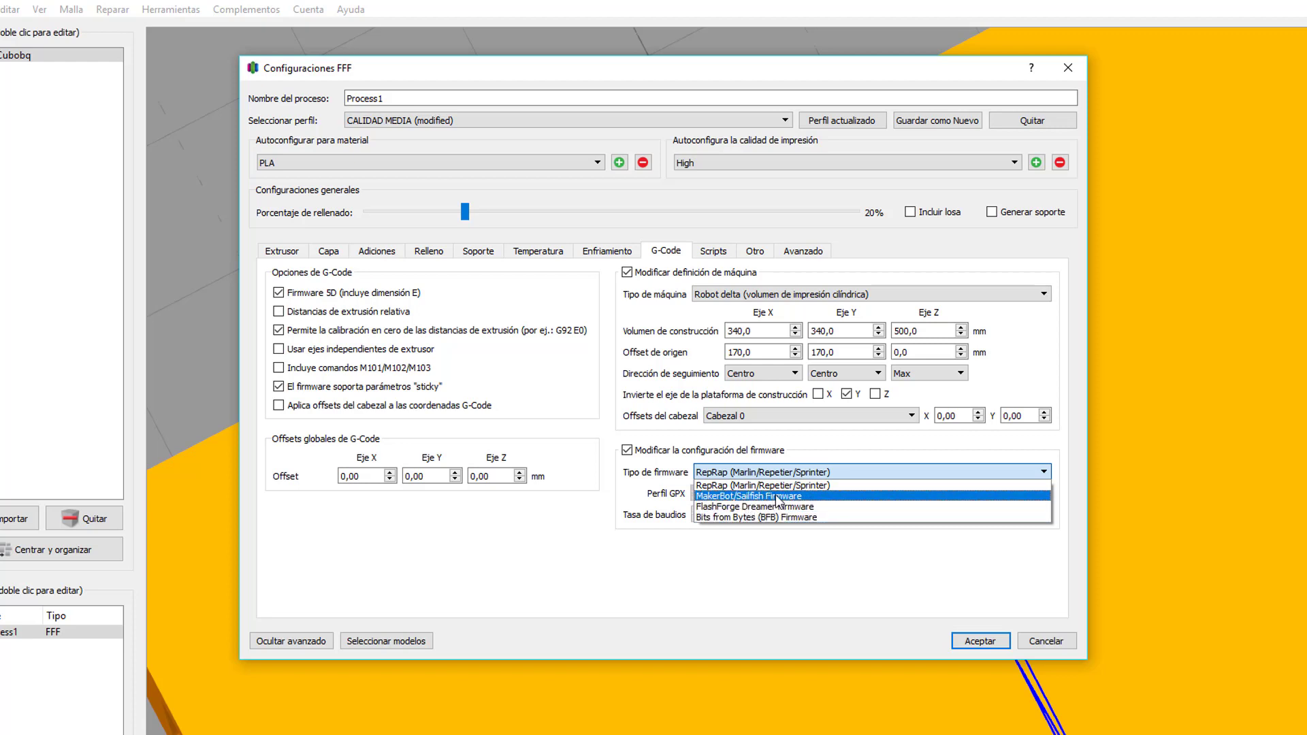
pyautogui.click(735, 496)
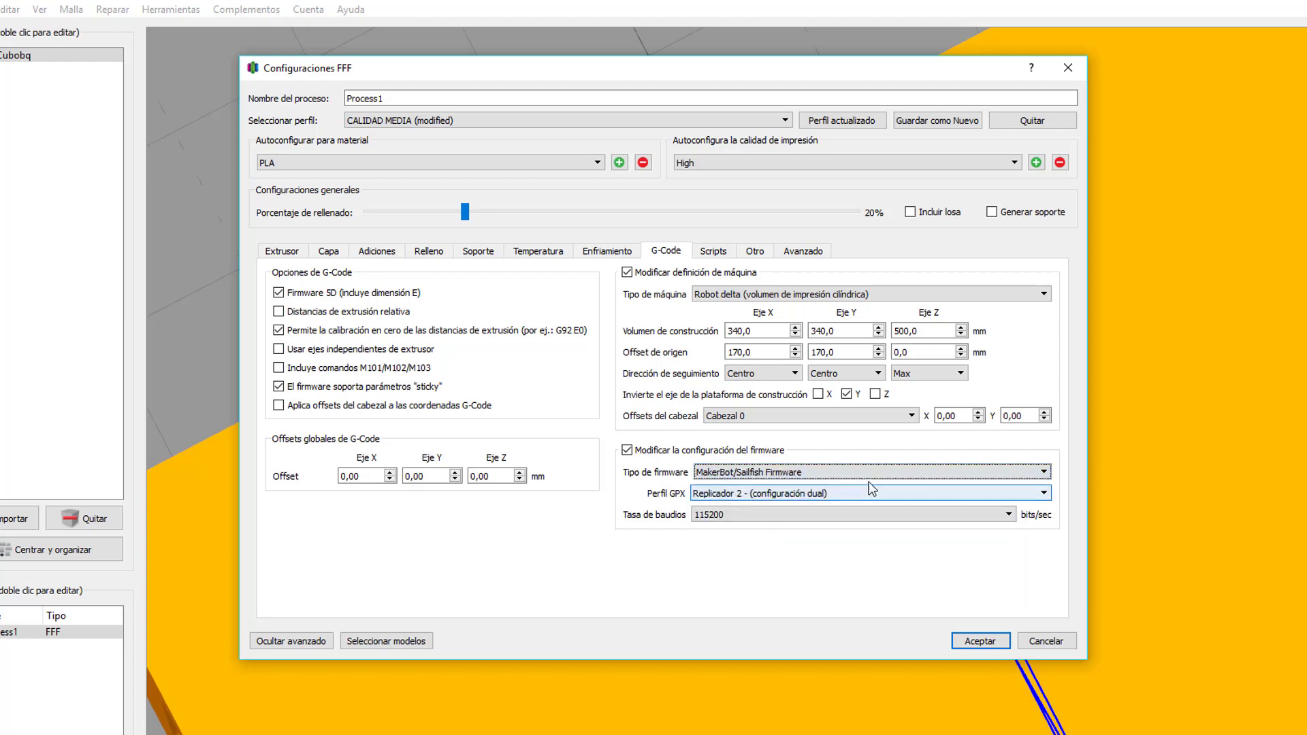
pyautogui.click(762, 472)
pyautogui.click(765, 486)
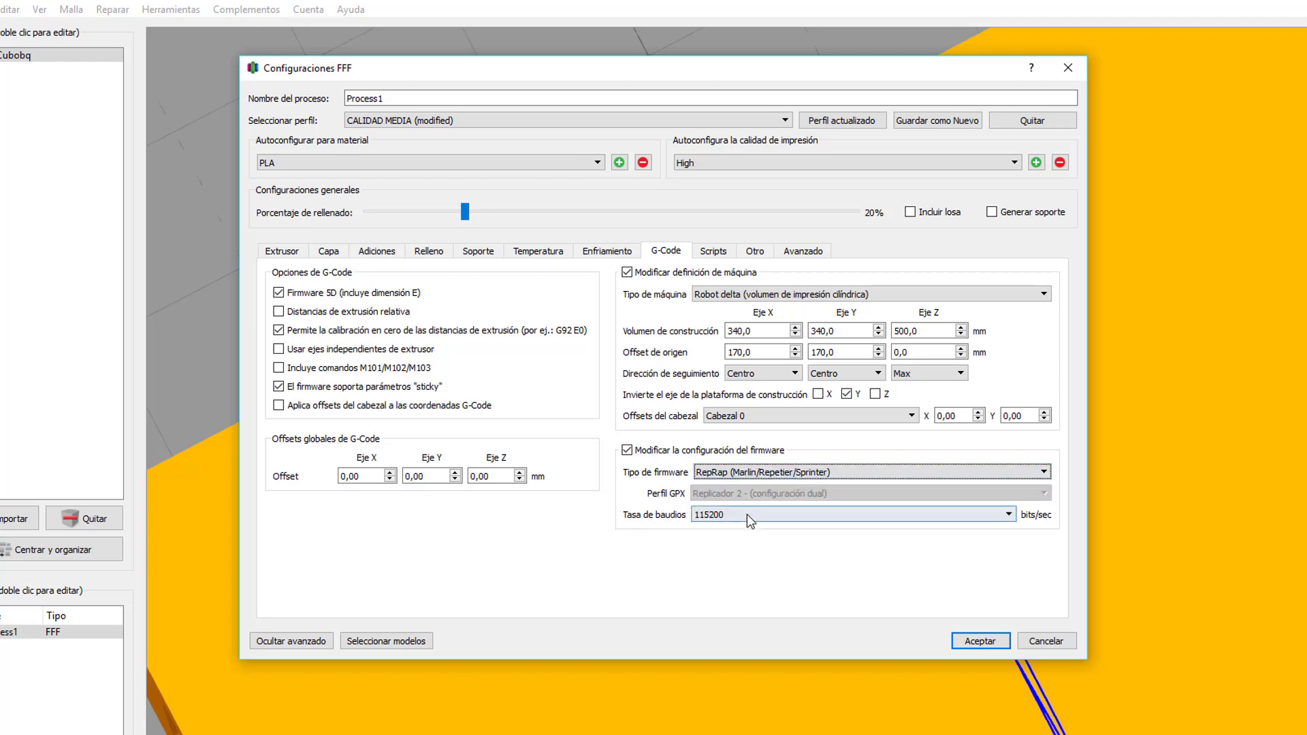
pyautogui.click(779, 521)
pyautogui.click(781, 521)
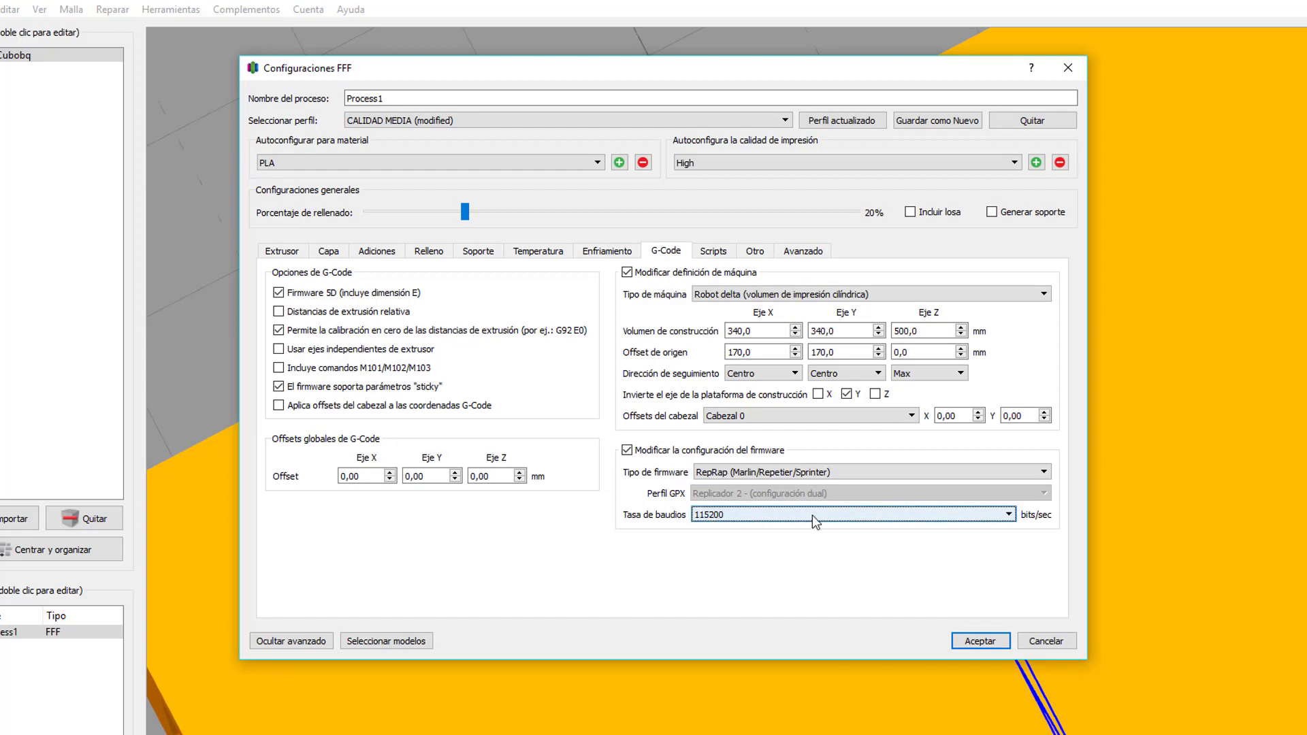
# Step: Review the end-of-print script, then return to the start script
pyautogui.click(713, 251)
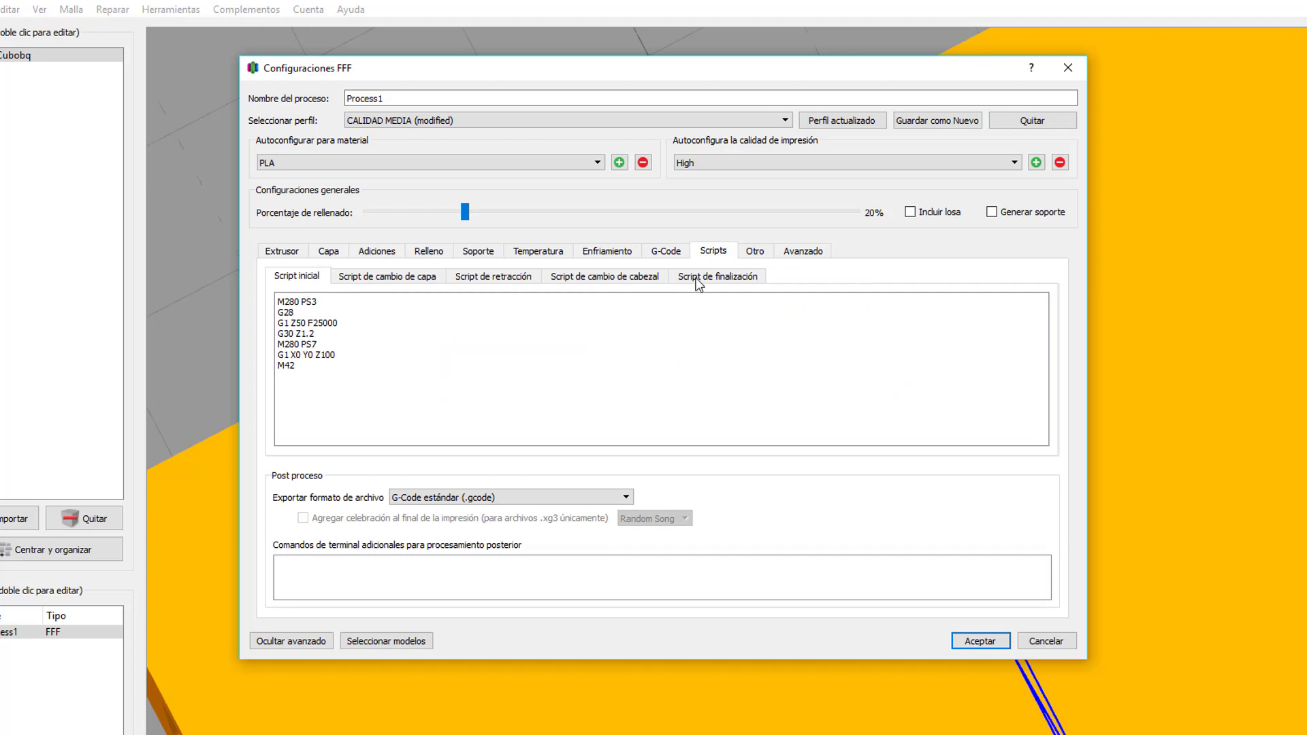
pyautogui.click(702, 278)
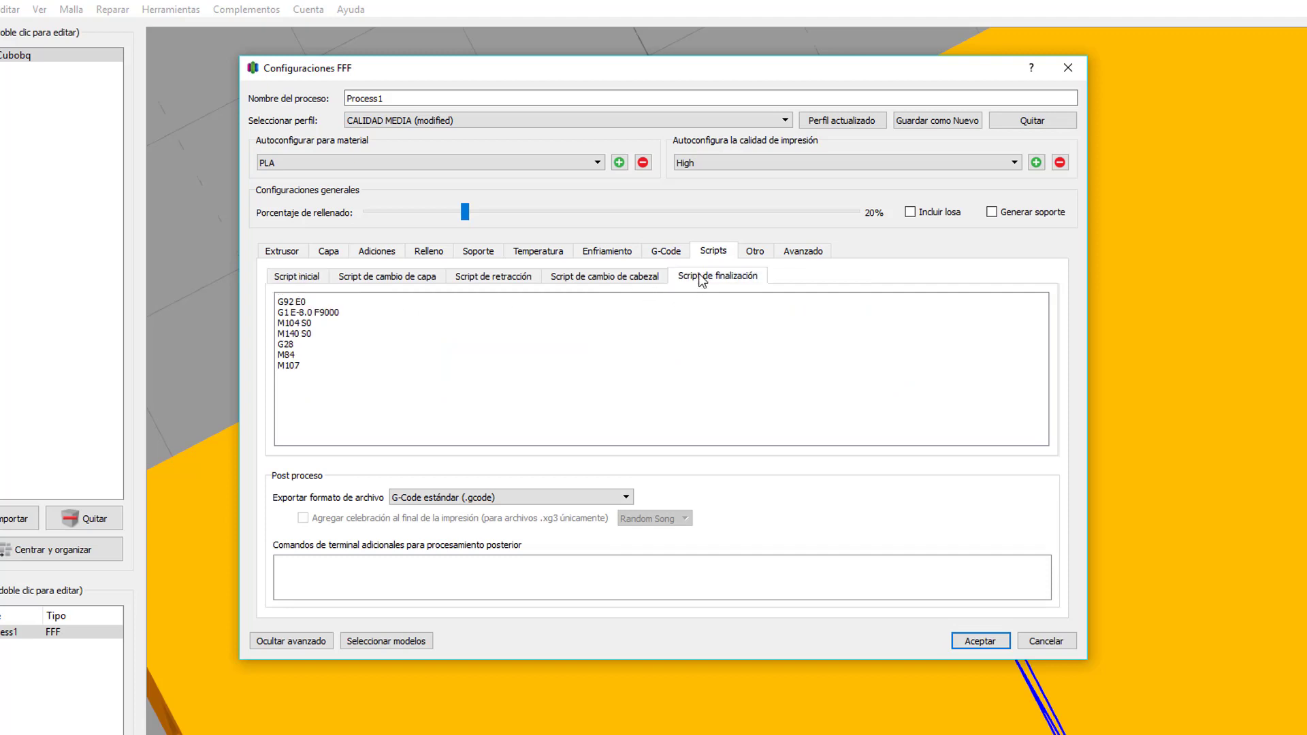
pyautogui.click(312, 280)
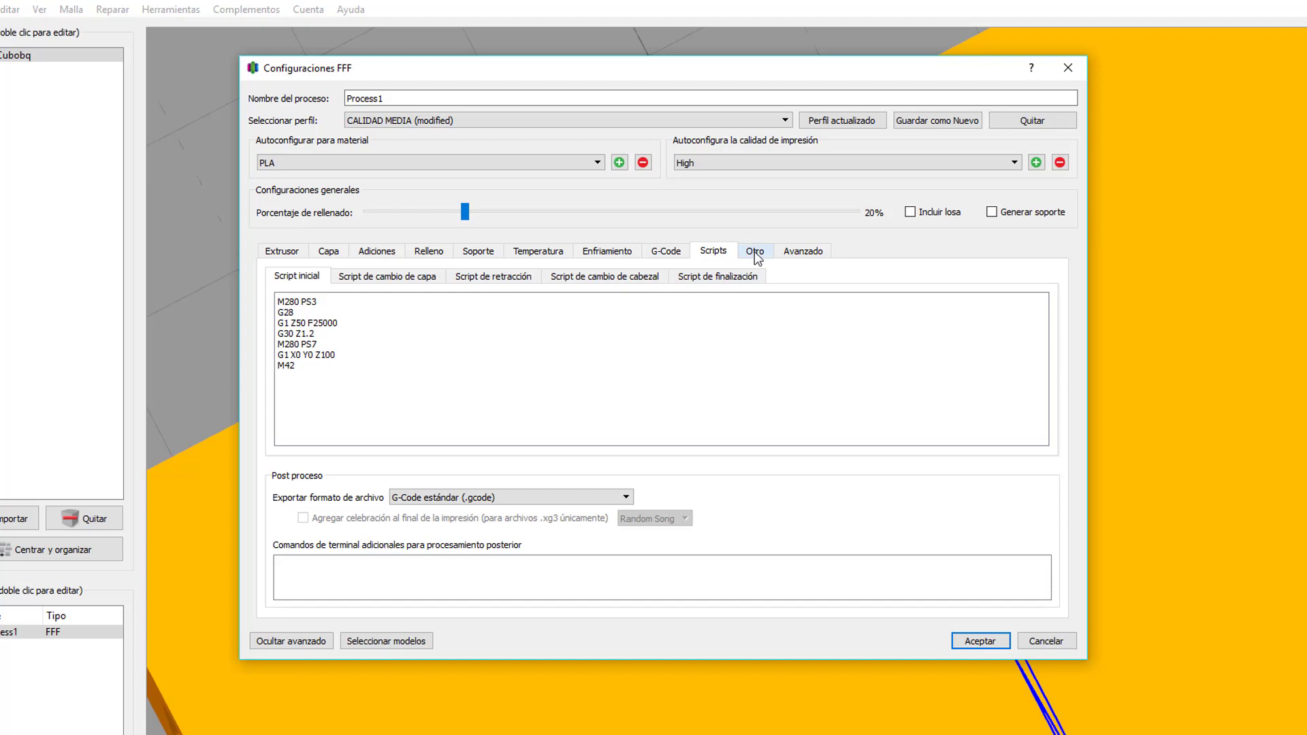
# Step: Review the Otro speeds: 80,0 mm/s default print speed, 60% outline and solid infill slowdowns
pyautogui.click(756, 254)
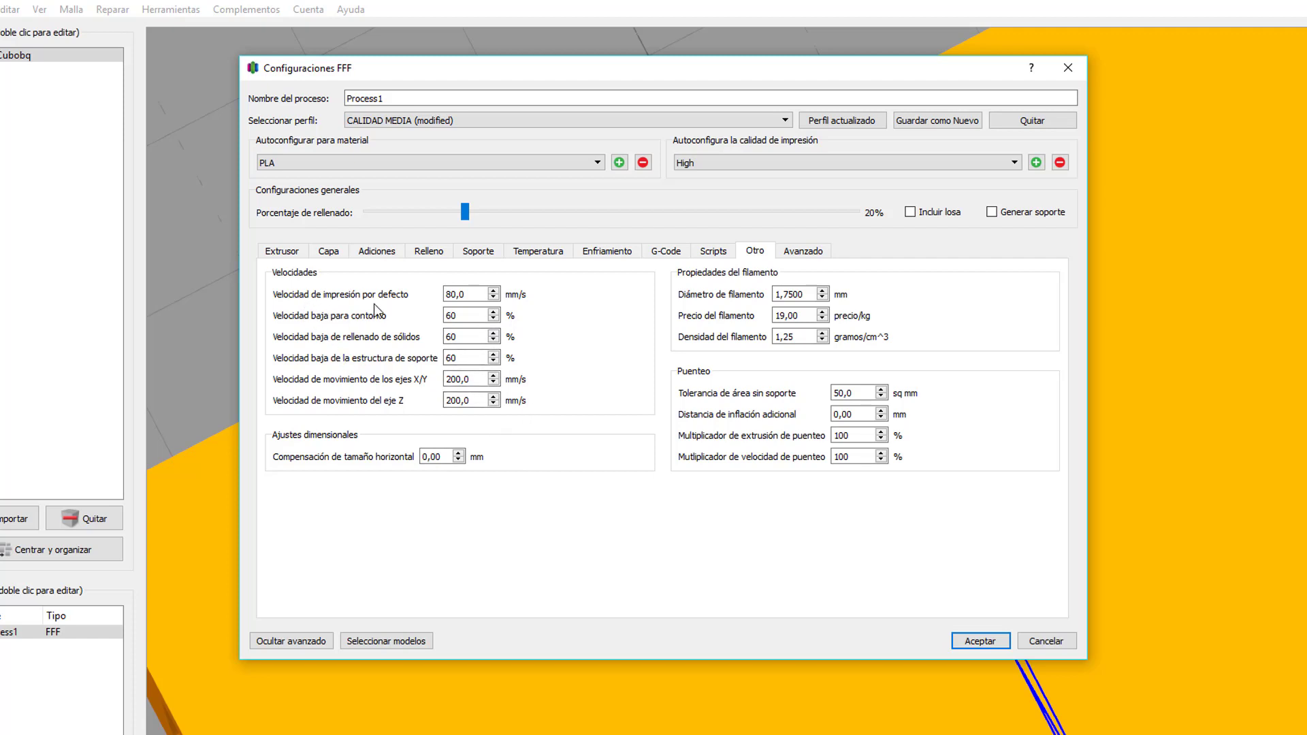
pyautogui.moveTo(471, 294); pyautogui.dragTo(436, 297)
pyautogui.moveTo(469, 294); pyautogui.dragTo(439, 298)
pyautogui.moveTo(462, 315); pyautogui.dragTo(449, 316)
pyautogui.moveTo(466, 295); pyautogui.dragTo(445, 293)
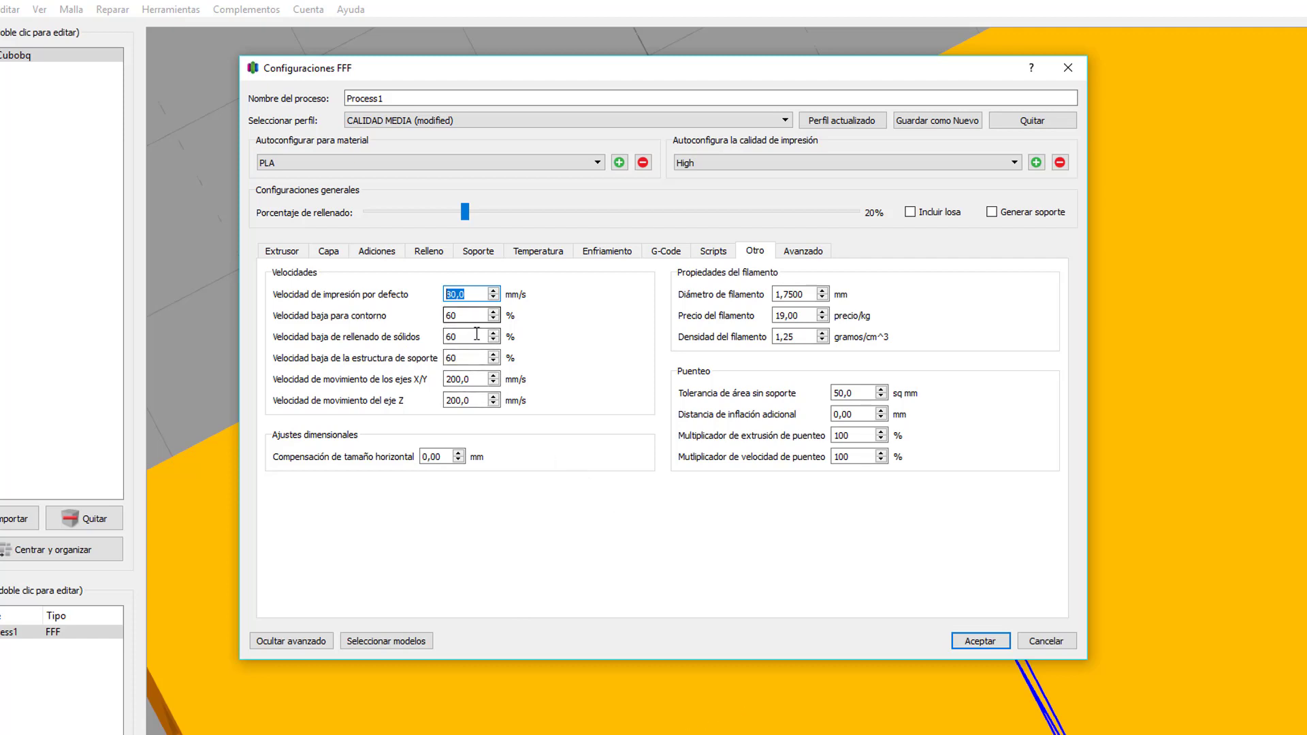
pyautogui.moveTo(469, 336); pyautogui.dragTo(443, 337)
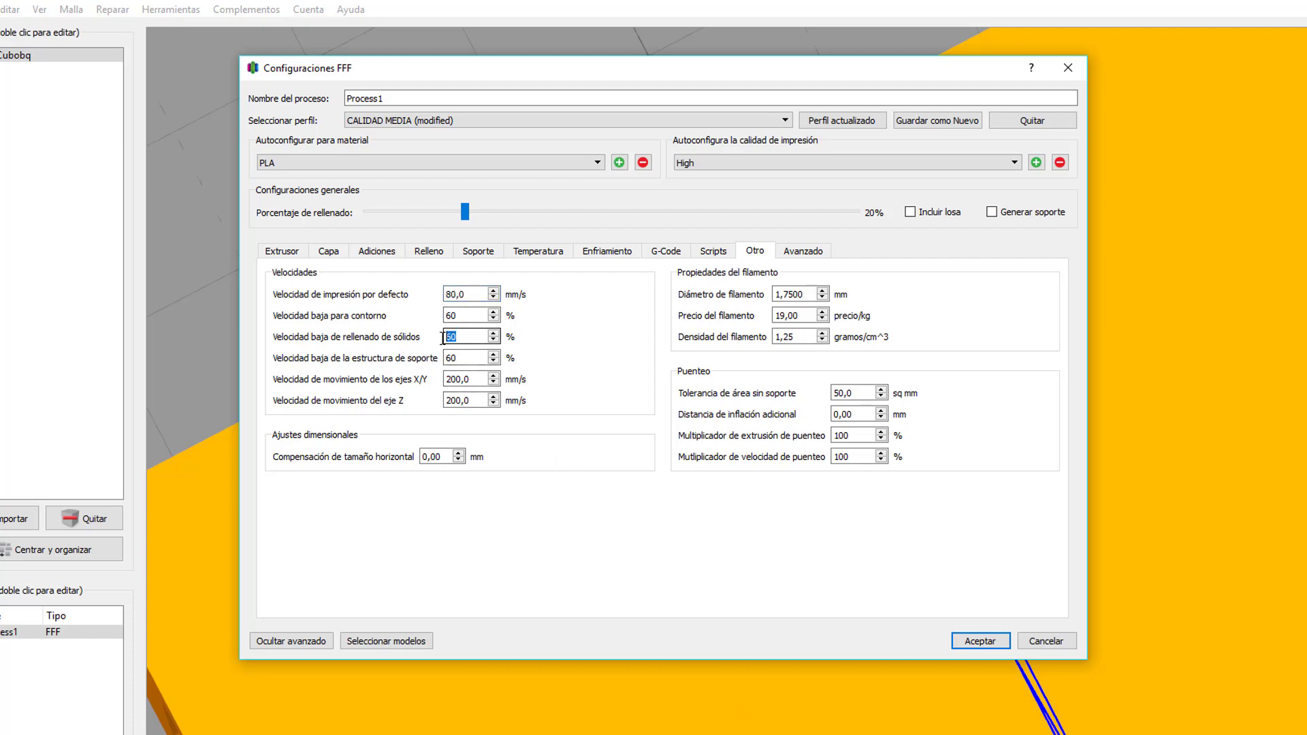
pyautogui.moveTo(480, 294); pyautogui.dragTo(432, 294)
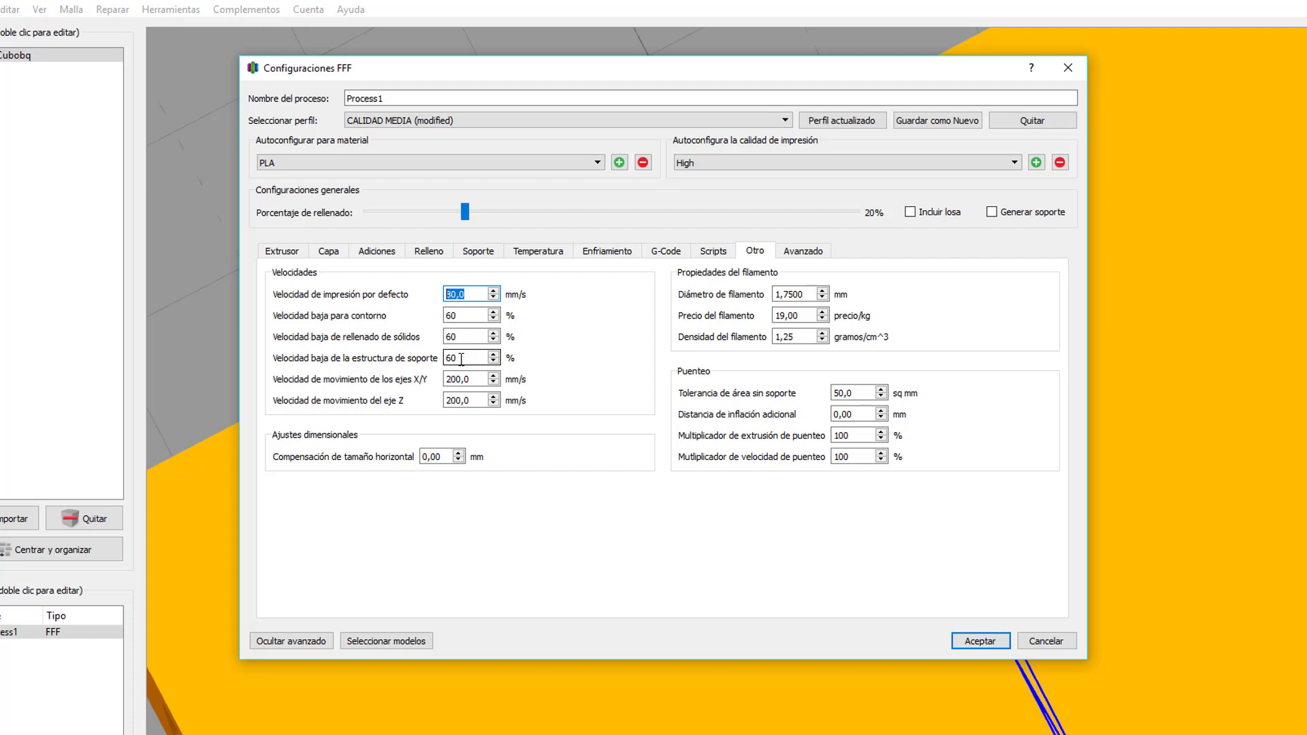
pyautogui.scroll(-1, 463, 357)
# Step: Set the support structure speed back to 60%
pyautogui.press('Up')
pyautogui.press('Down')
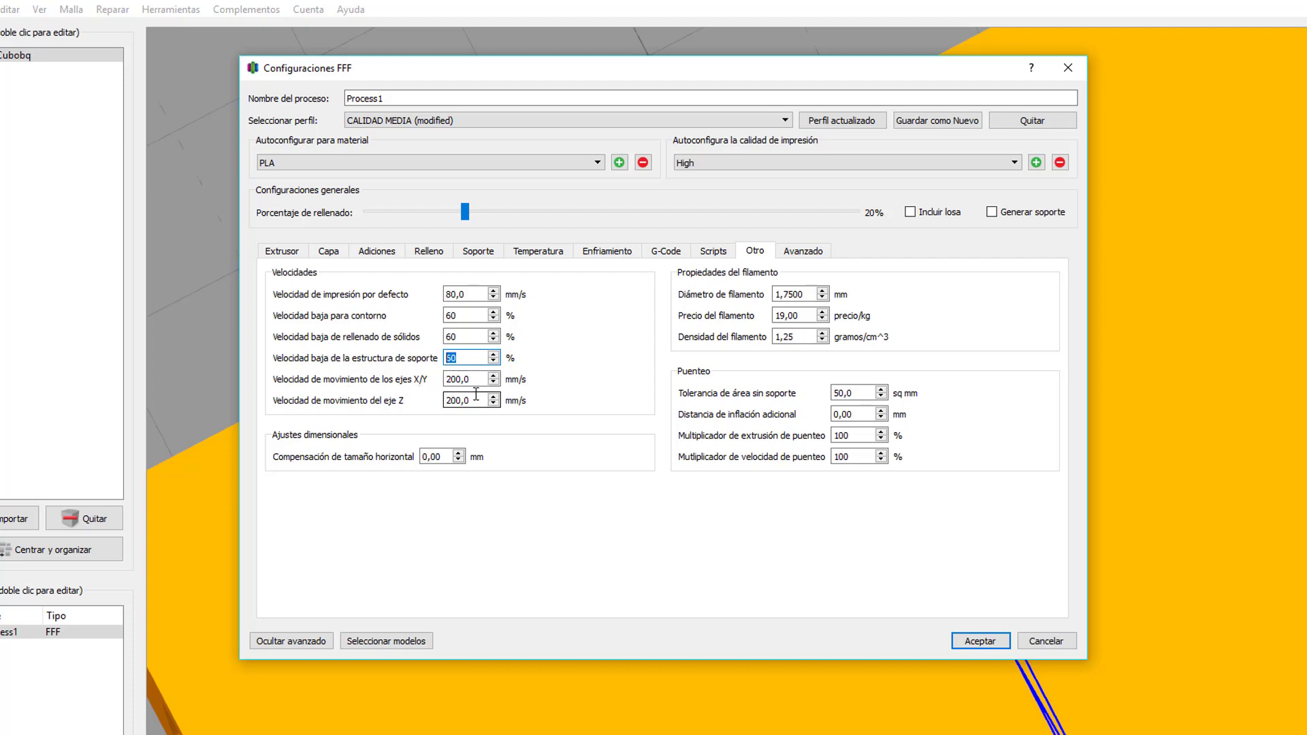
pyautogui.write('60')
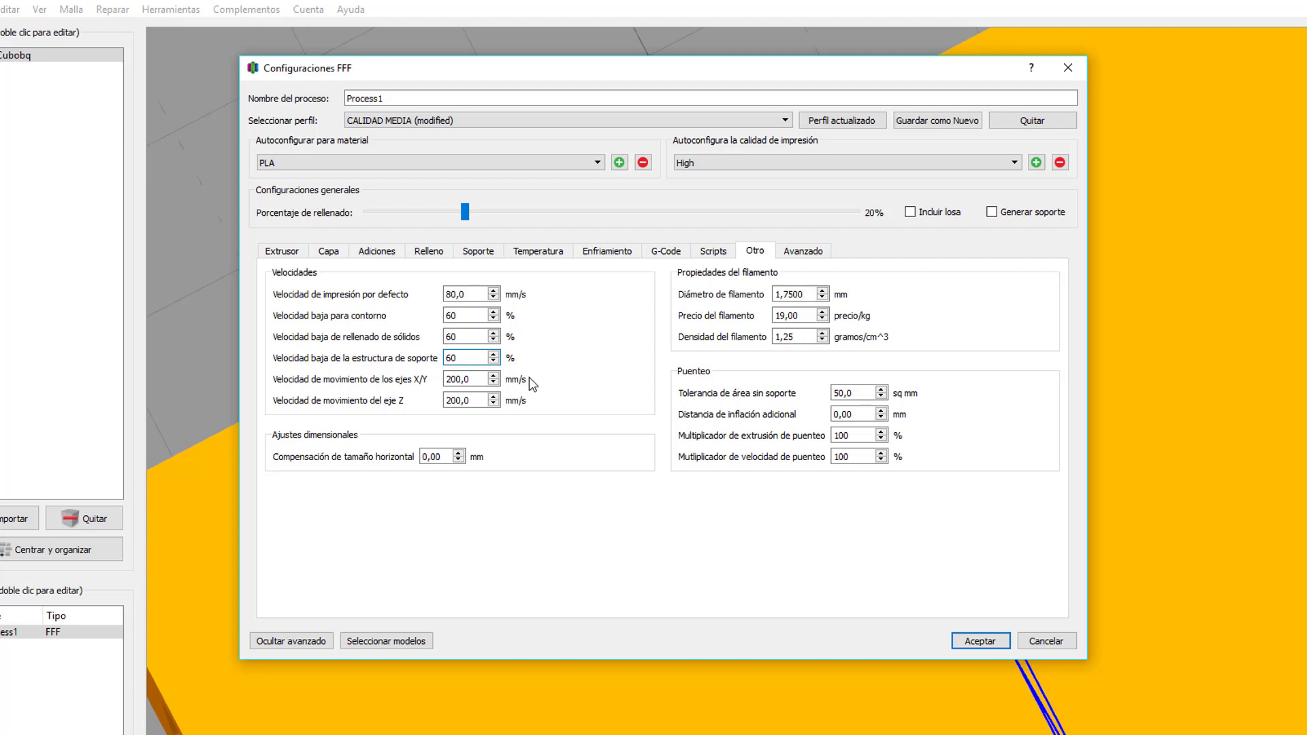
# Step: Set the X/Y movement speed to 200 mm/s
pyautogui.click(470, 378)
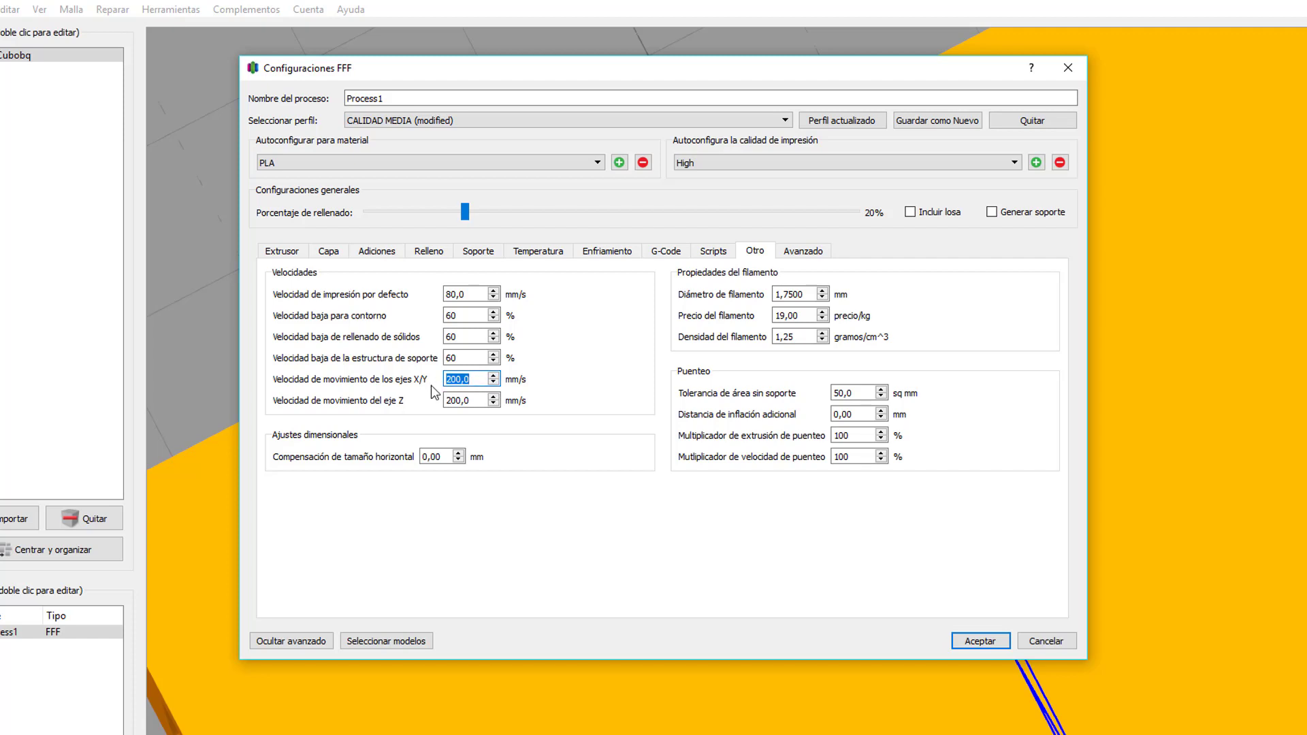
pyautogui.write('600')
pyautogui.press('Tab')
pyautogui.hotkey('shift', 'Tab')
pyautogui.press('Down')
pyautogui.write('200')
pyautogui.press('Tab')
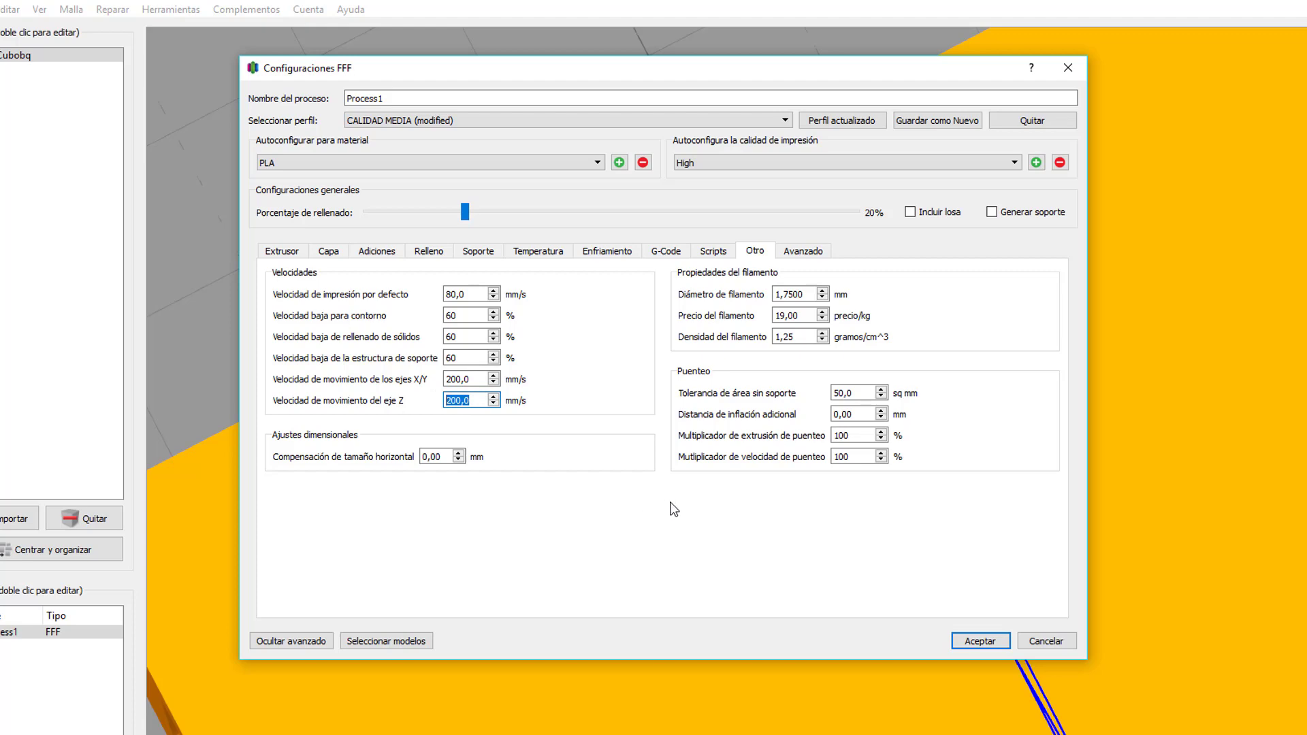
# Step: Accept the FFF settings, slice the calibration cube, and orbit the preview to a low side view
pyautogui.click(967, 643)
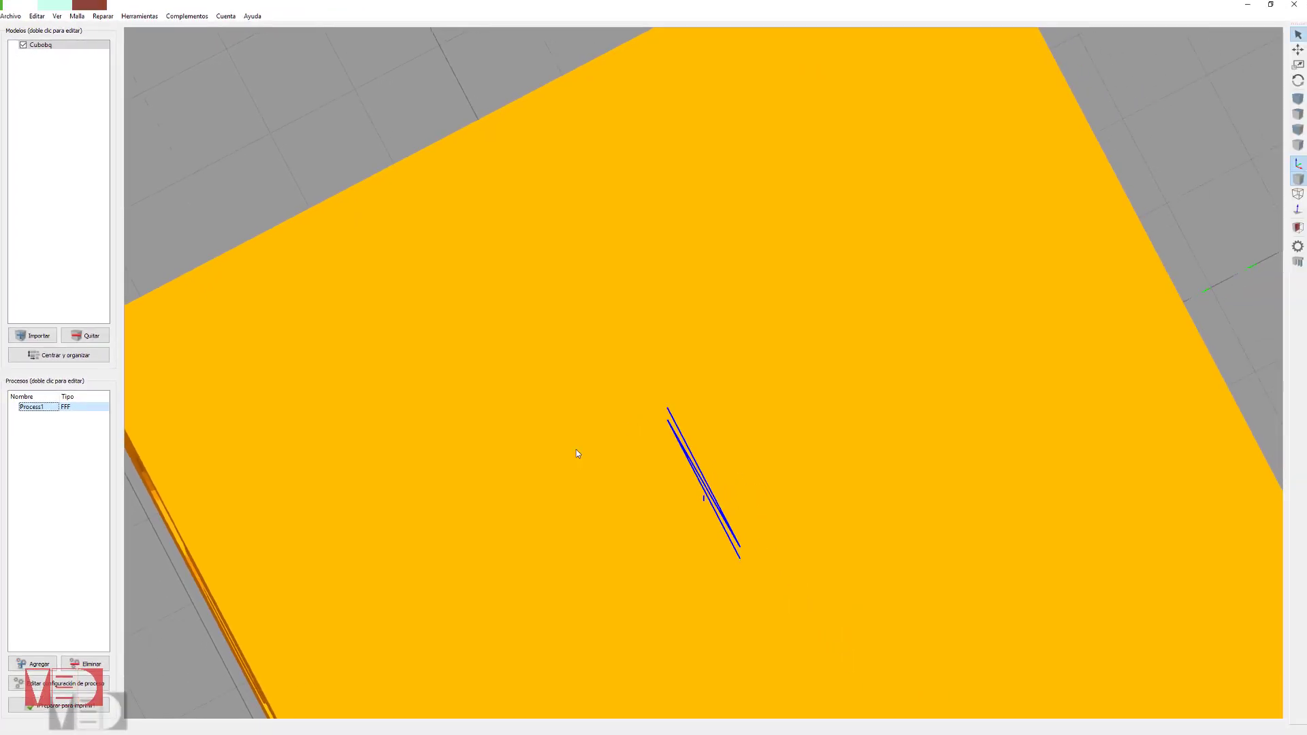
pyautogui.click(64, 707)
pyautogui.scroll(-2, 586, 417)
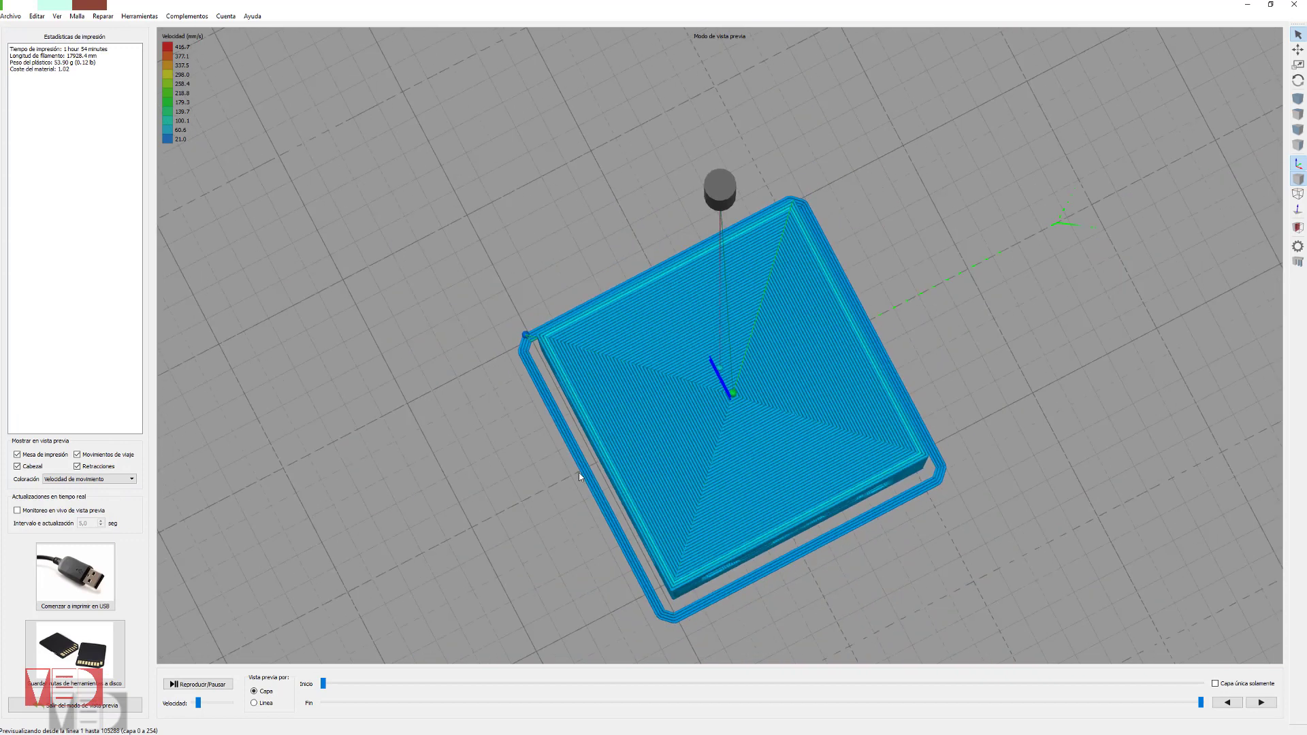
pyautogui.moveTo(578, 472); pyautogui.dragTo(668, 373)
pyautogui.scroll(-4, 694, 464)
pyautogui.moveTo(680, 526); pyautogui.dragTo(1045, 559)
# Step: Limit the preview to layer 116 and play the print animation, pausing at layer 76
pyautogui.moveTo(1201, 703); pyautogui.dragTo(431, 703)
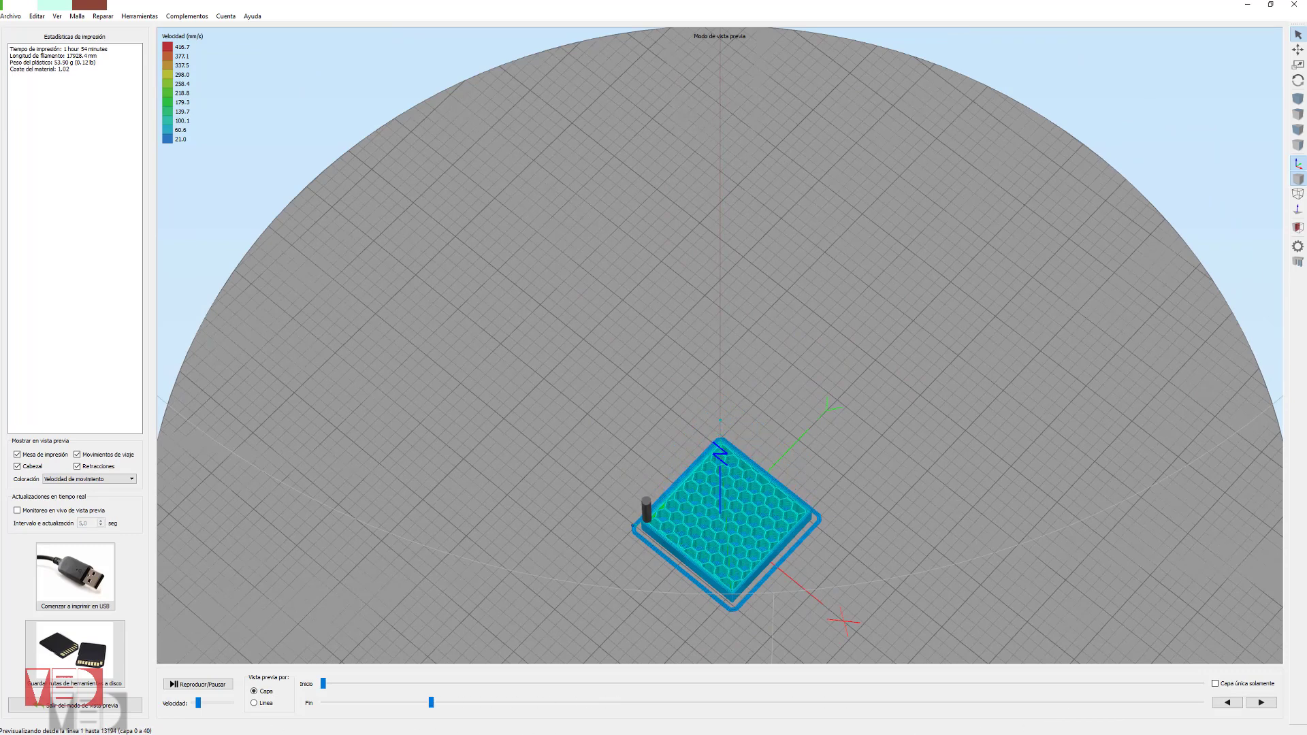
pyautogui.click(204, 684)
pyautogui.moveTo(199, 704); pyautogui.dragTo(222, 705)
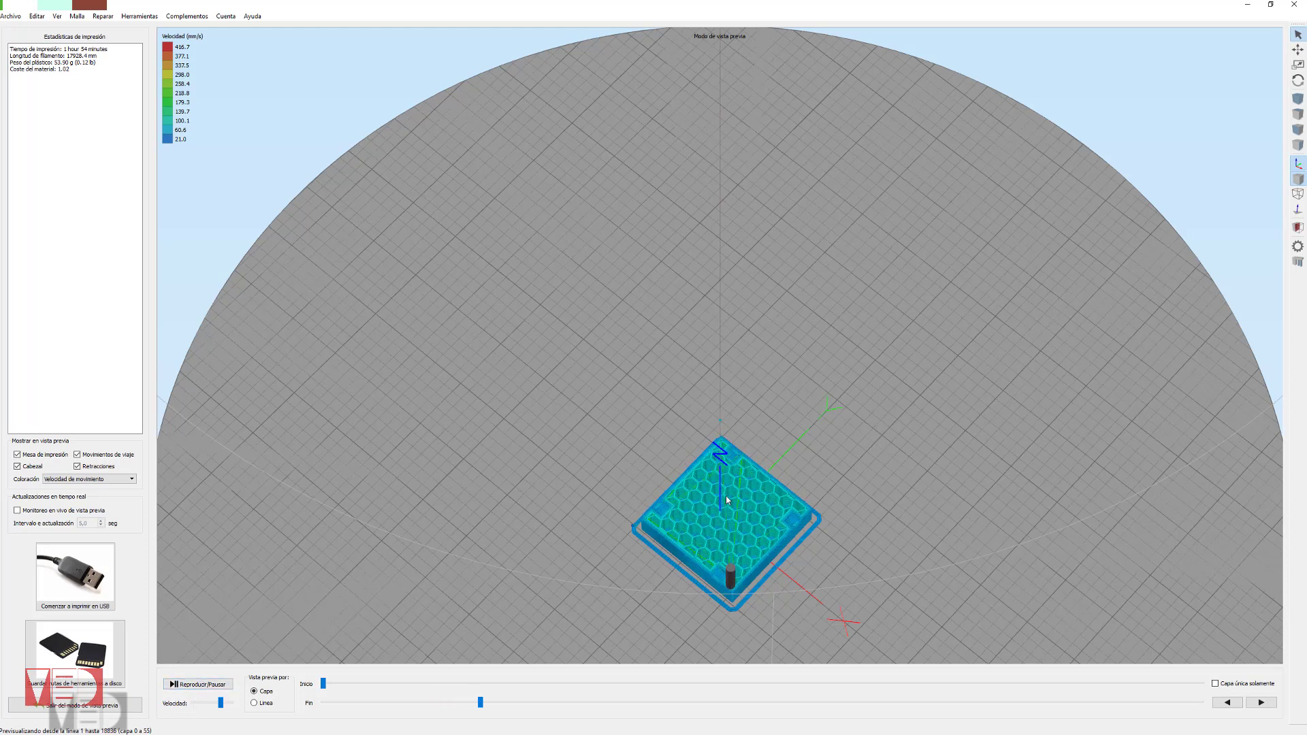
pyautogui.click(203, 686)
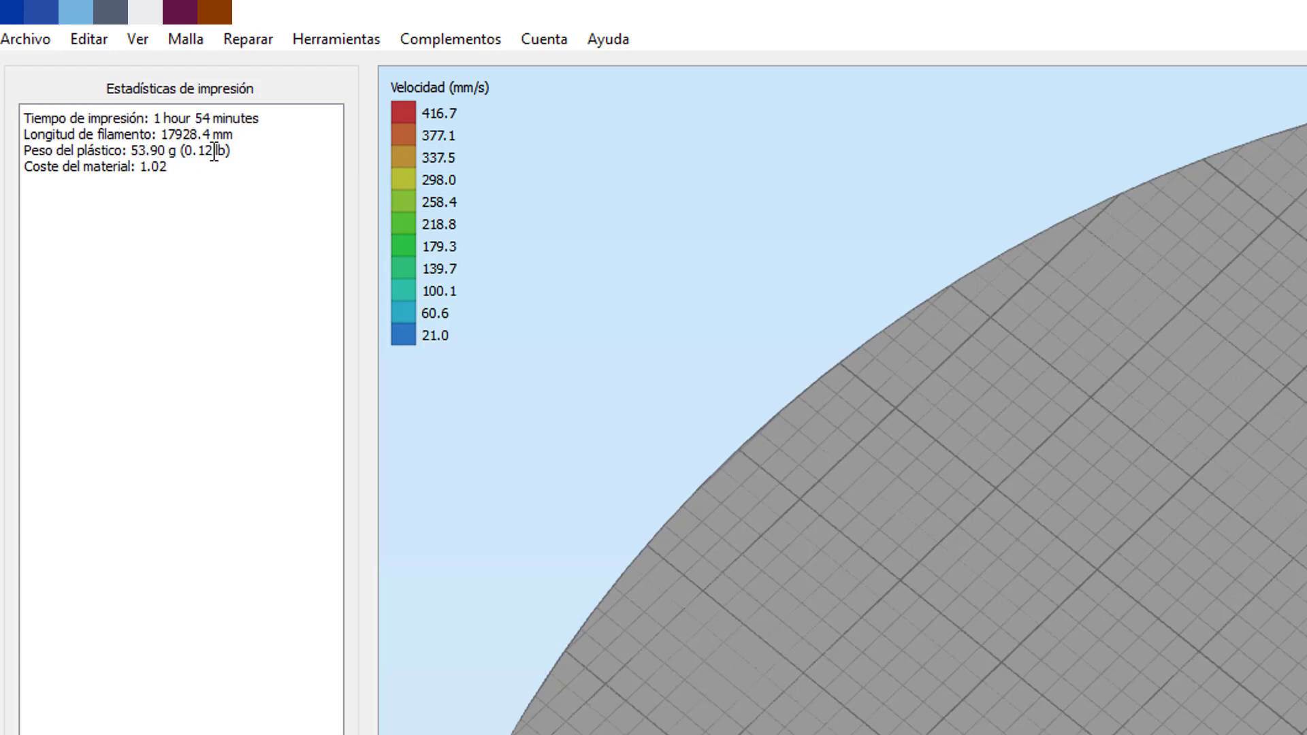
pyautogui.moveTo(174, 167); pyautogui.dragTo(48, 174)
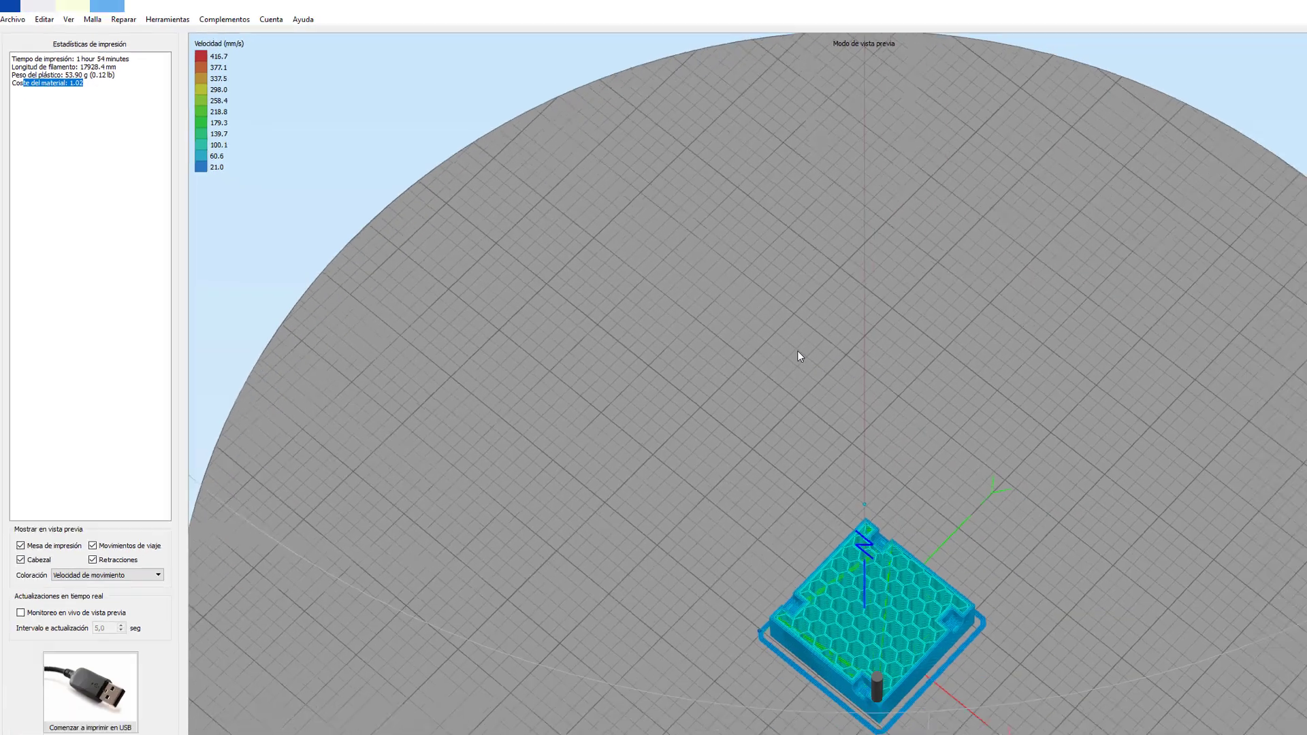